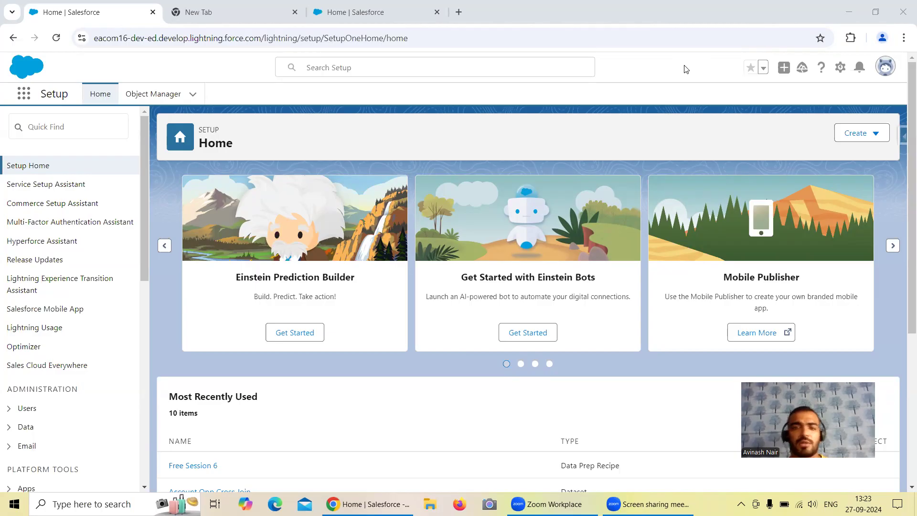
# Open the Salesforce Inspector Data Export page for the abc116 org in a new tab, closing the My Service Journey pop-up.
pyautogui.click(318, 12)
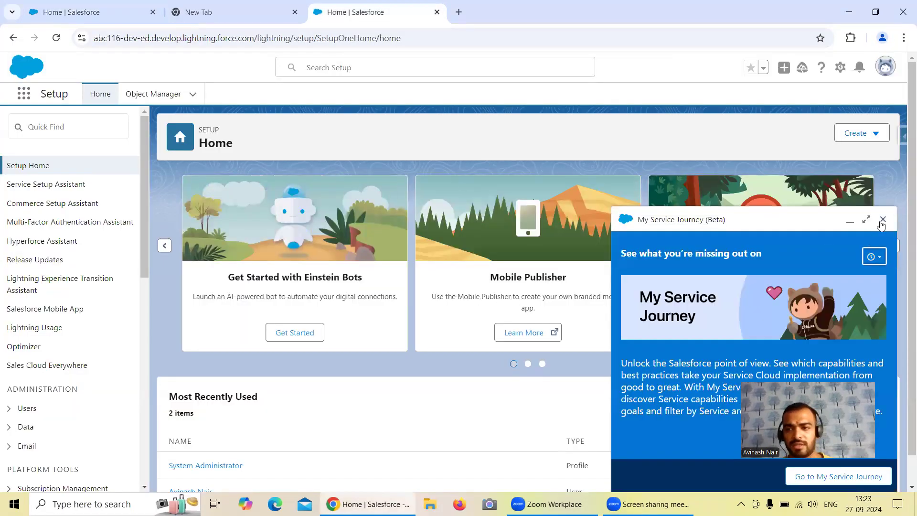
pyautogui.click(883, 220)
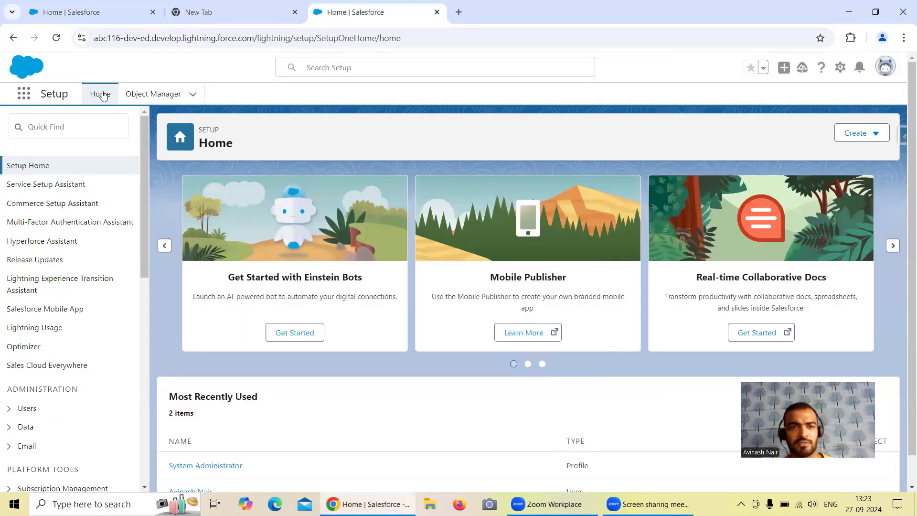
pyautogui.click(902, 136)
pyautogui.rightClick(782, 335)
pyautogui.click(764, 343)
pyautogui.click(484, 20)
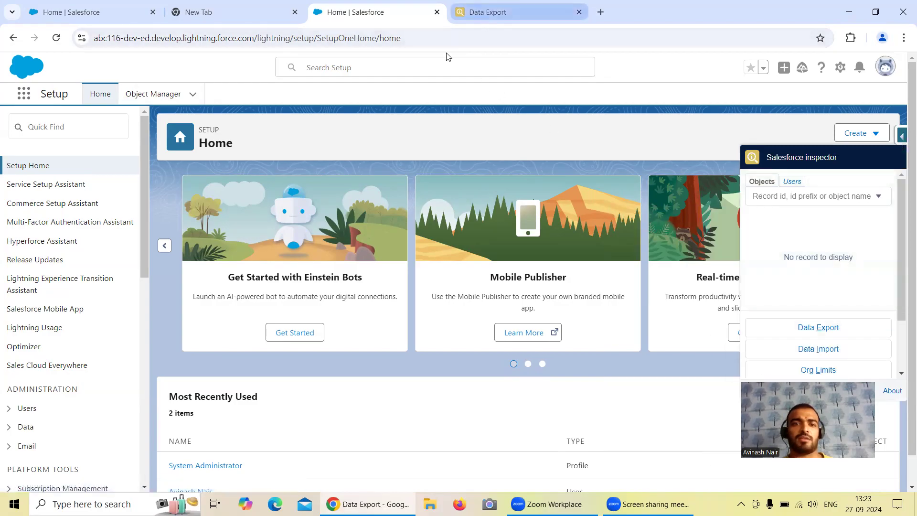
# Export the query "Select id, name,AccountSource, Industry from Account" and highlight the result rows from Sample Account for Entitlements to sForce.
pyautogui.click(458, 142)
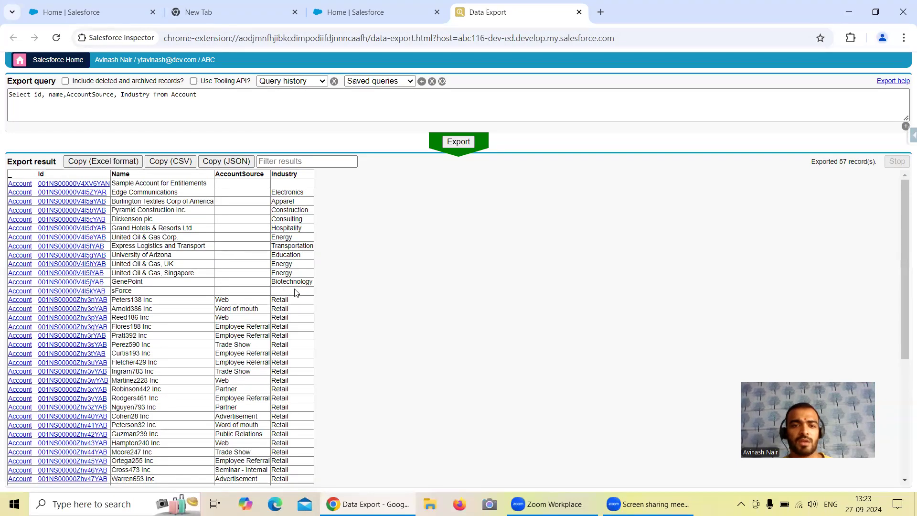
pyautogui.moveTo(294, 292); pyautogui.dragTo(174, 181)
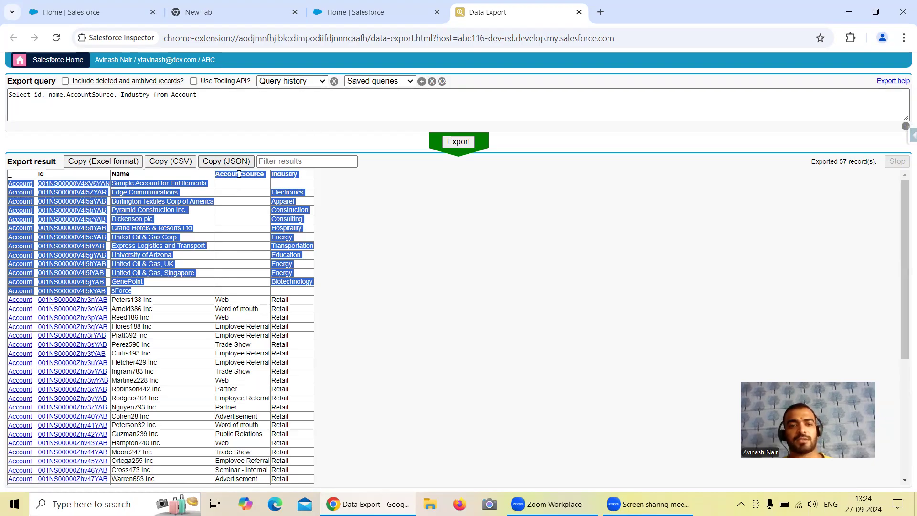
pyautogui.click(330, 18)
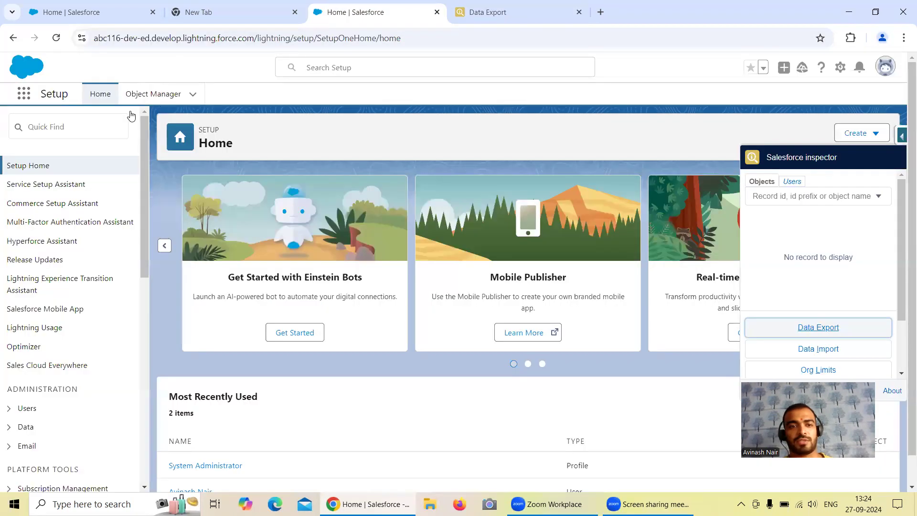
pyautogui.click(24, 94)
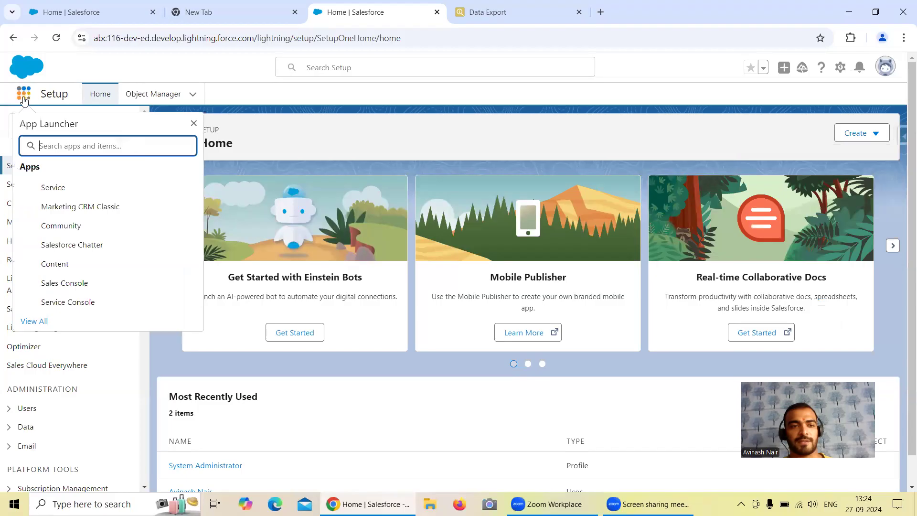
pyautogui.click(466, 21)
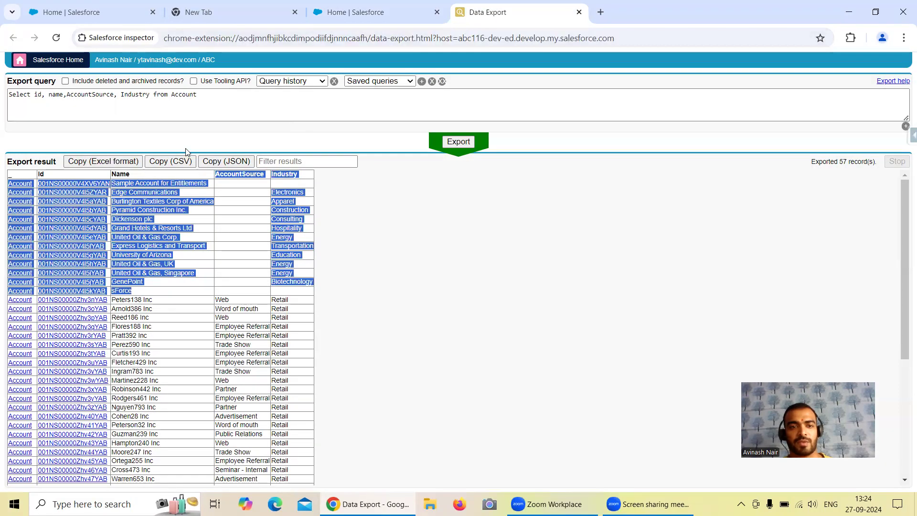
# Open the Sample Account for Entitlements record from the export results in a new tab and show its details.
pyautogui.click(93, 182)
pyautogui.rightClick(100, 201)
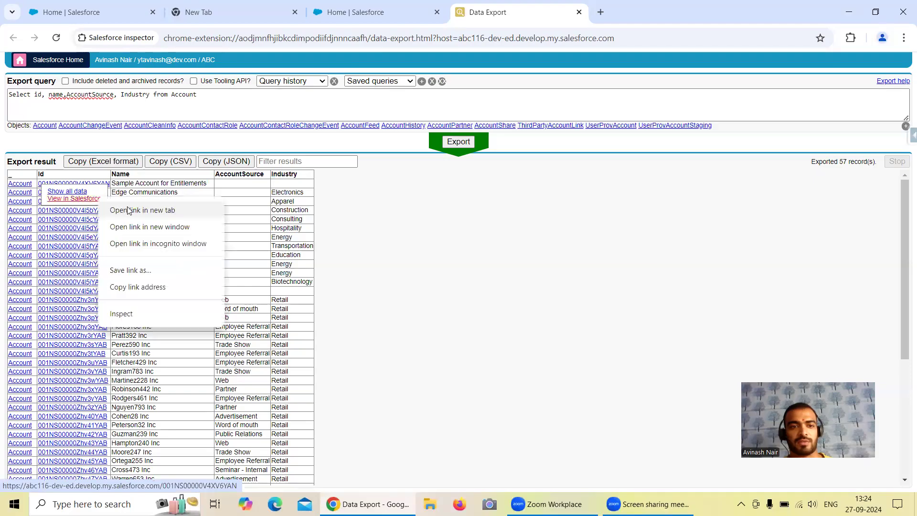
pyautogui.click(142, 211)
pyautogui.click(604, 17)
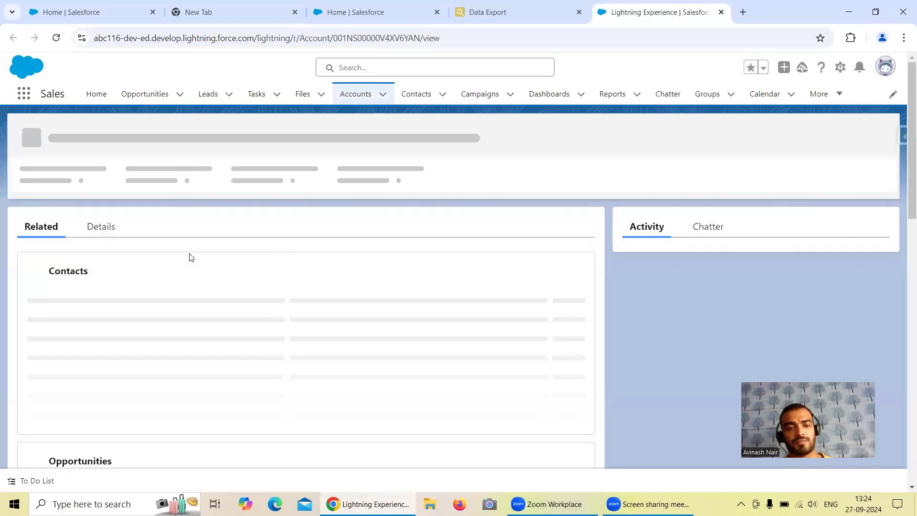
pyautogui.click(98, 229)
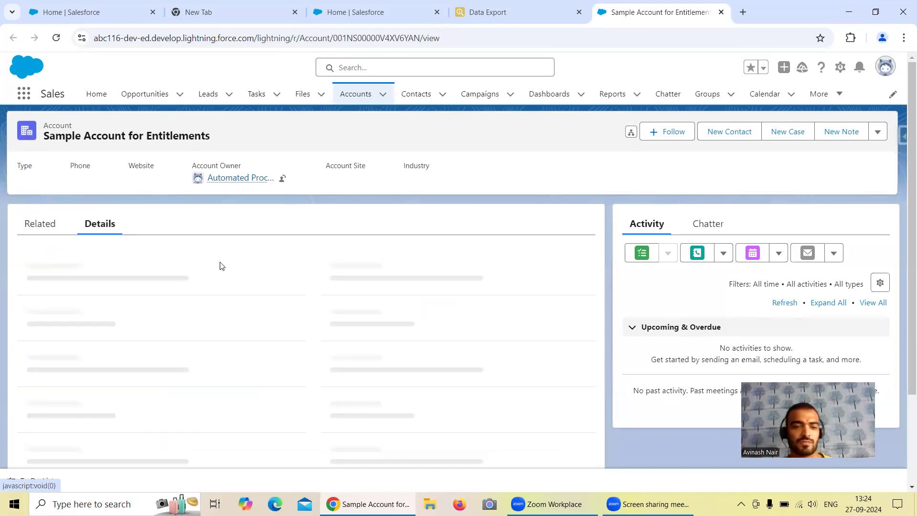
# Examine the detail fields of the Sample Account for Entitlements record for an account source field.
pyautogui.scroll(-1, 191, 306)
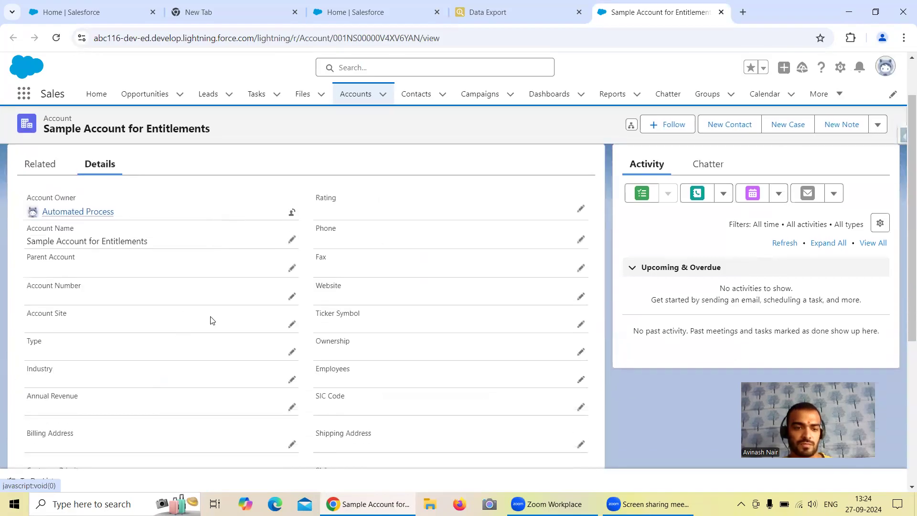
pyautogui.scroll(-1, 213, 319)
pyautogui.scroll(1, 213, 319)
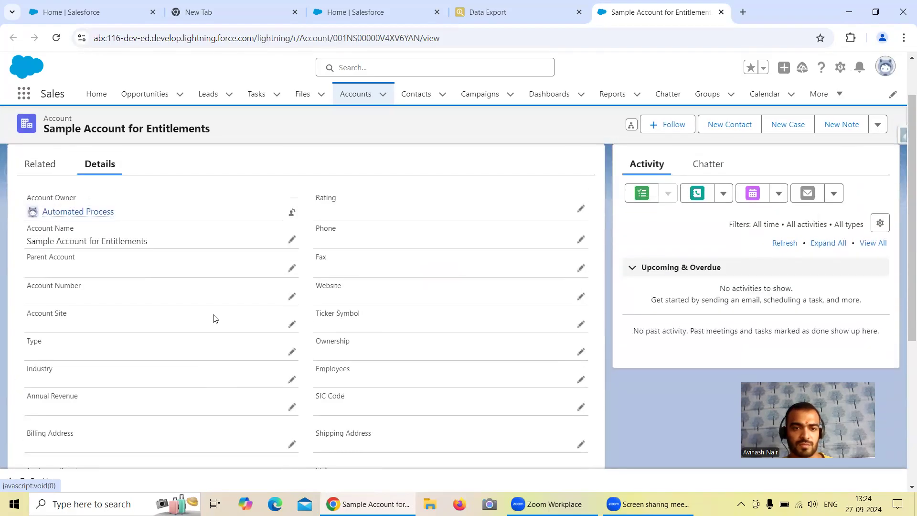
pyautogui.scroll(-3, 214, 319)
pyautogui.scroll(2, 214, 319)
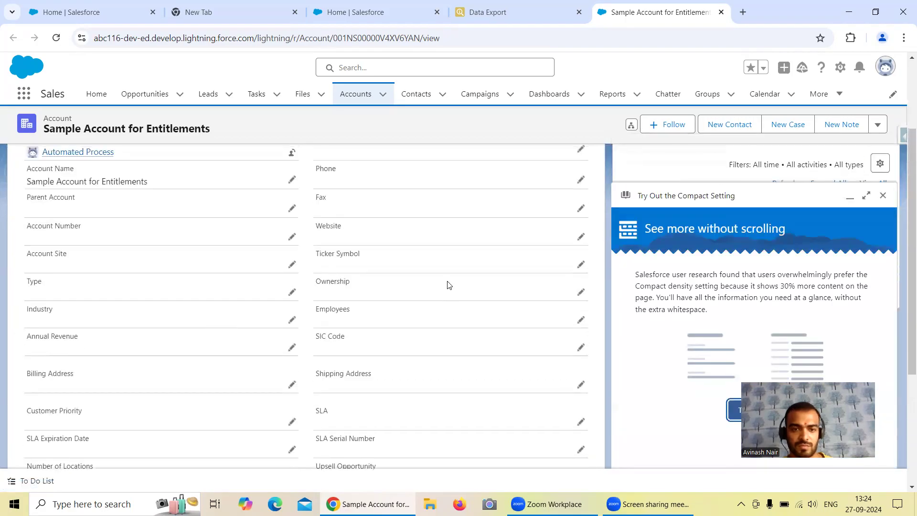
pyautogui.scroll(-1, 476, 282)
pyautogui.scroll(1, 480, 282)
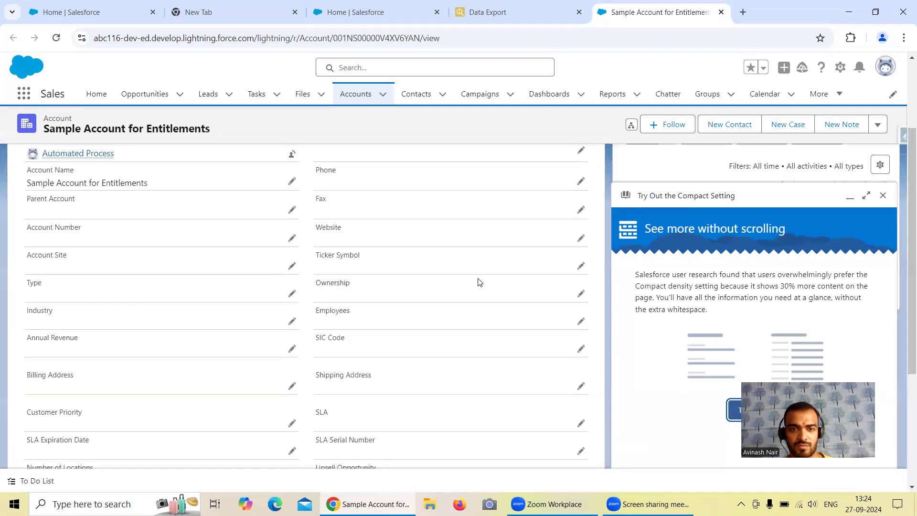
pyautogui.scroll(1, 479, 282)
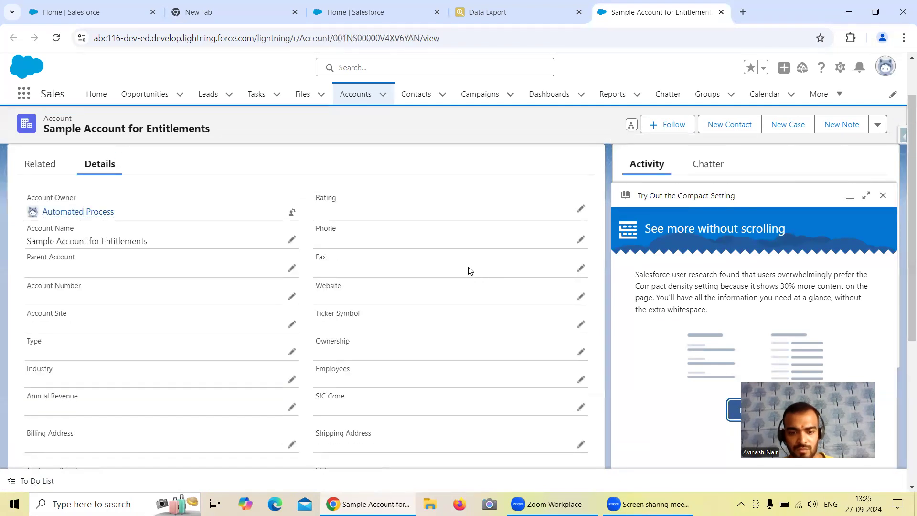
# Search the account page for "Sour", clear the search text, and check the detail fields again.
pyautogui.hotkey('ctrl', 'f')
pyautogui.write('Sour')
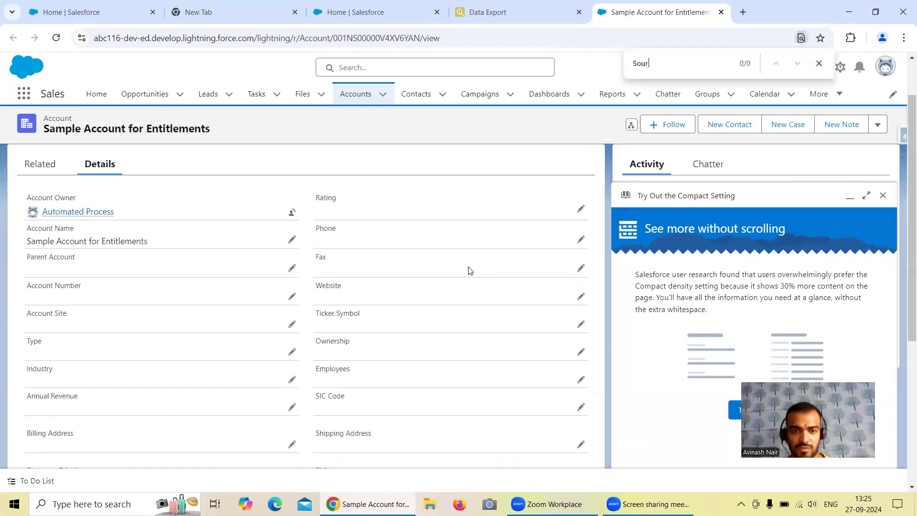
pyautogui.press('BackSpace')
pyautogui.press('BackSpace')
pyautogui.press('BackSpace')
pyautogui.press('BackSpace')
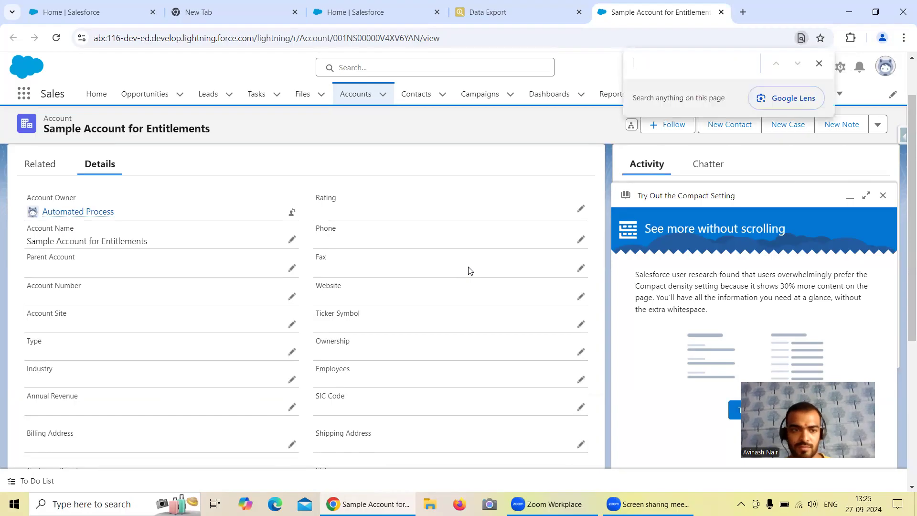
pyautogui.scroll(-4, 381, 282)
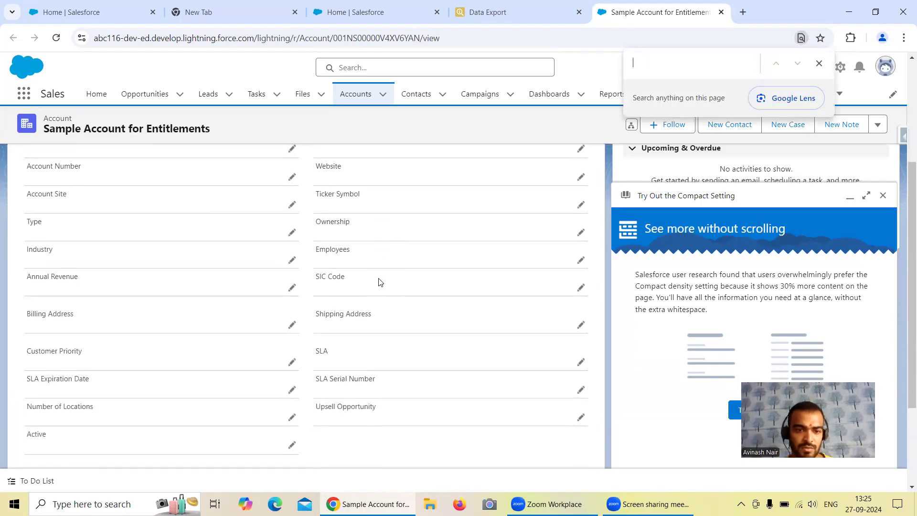
pyautogui.scroll(3, 381, 282)
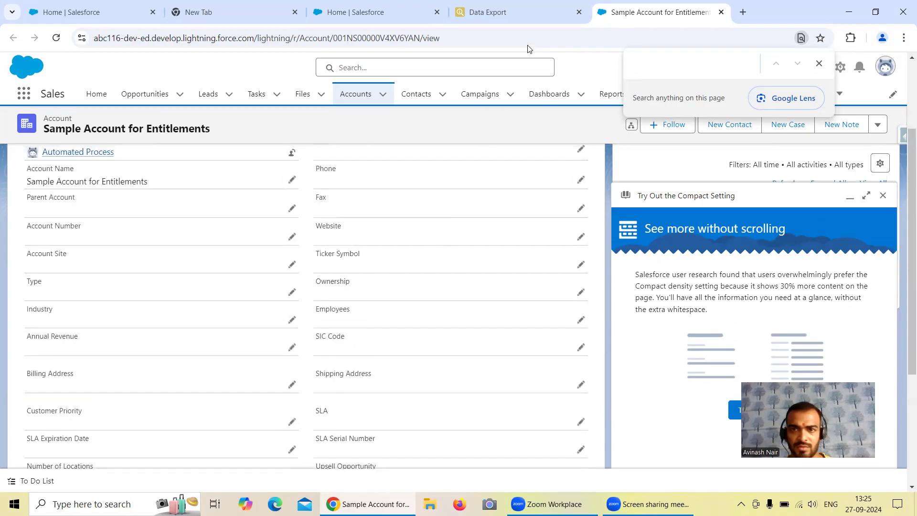
# Open the Peters138 Inc account record from the export results in a new tab.
pyautogui.click(532, 19)
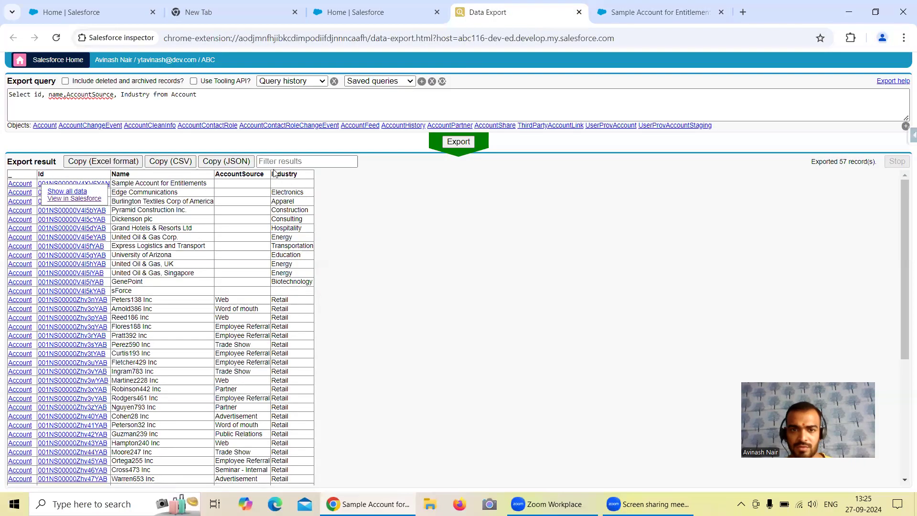
pyautogui.click(89, 301)
pyautogui.rightClick(92, 318)
pyautogui.click(125, 327)
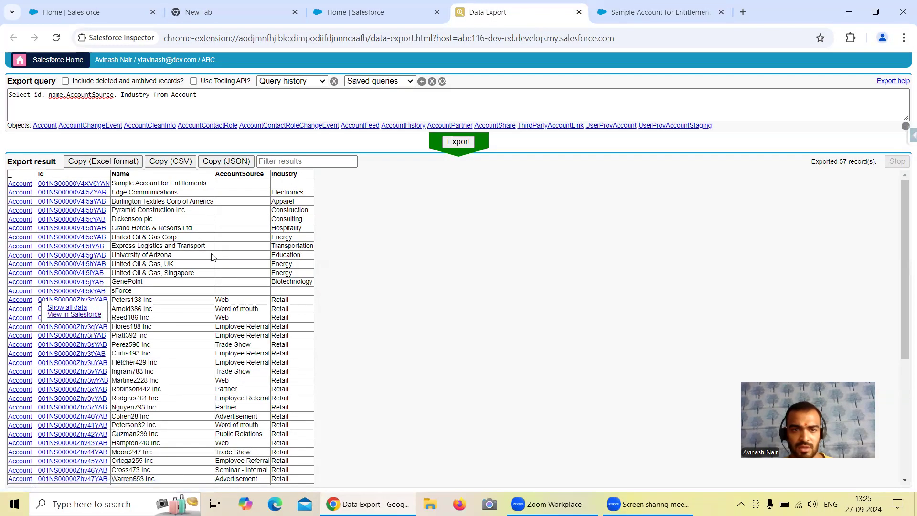
pyautogui.click(669, 15)
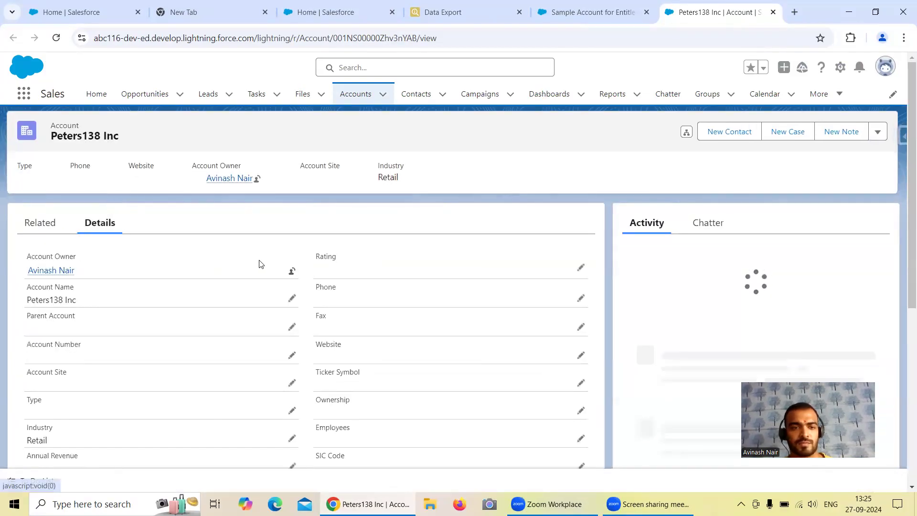
# Examine the detail fields of the Peters138 Inc record for an account source field.
pyautogui.scroll(-3, 346, 291)
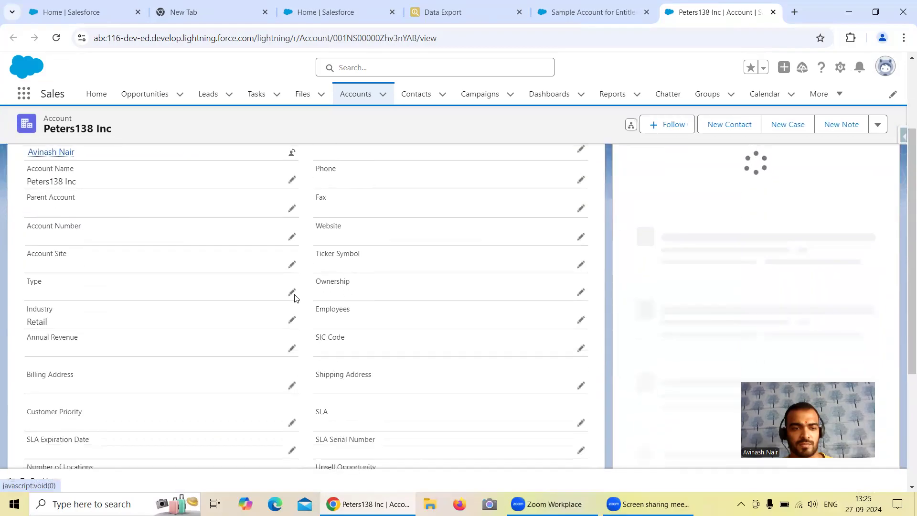
pyautogui.scroll(-4, 229, 314)
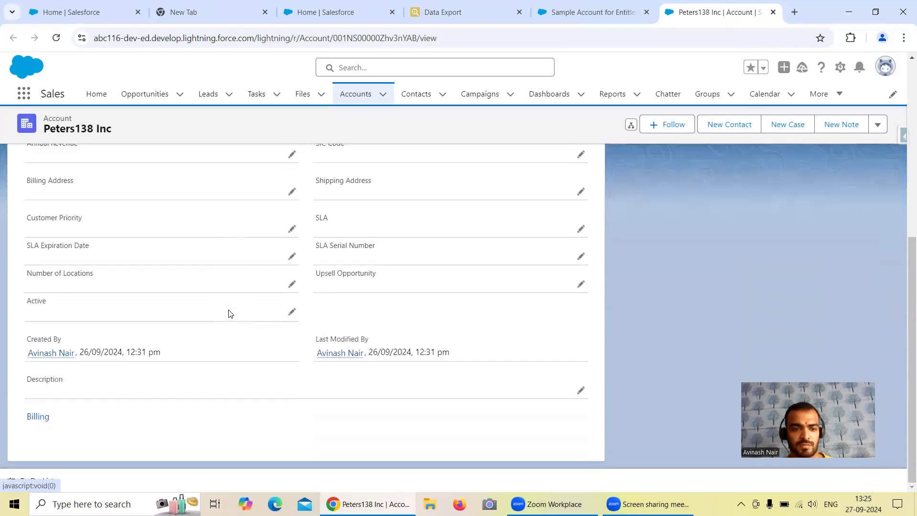
pyautogui.scroll(5, 230, 313)
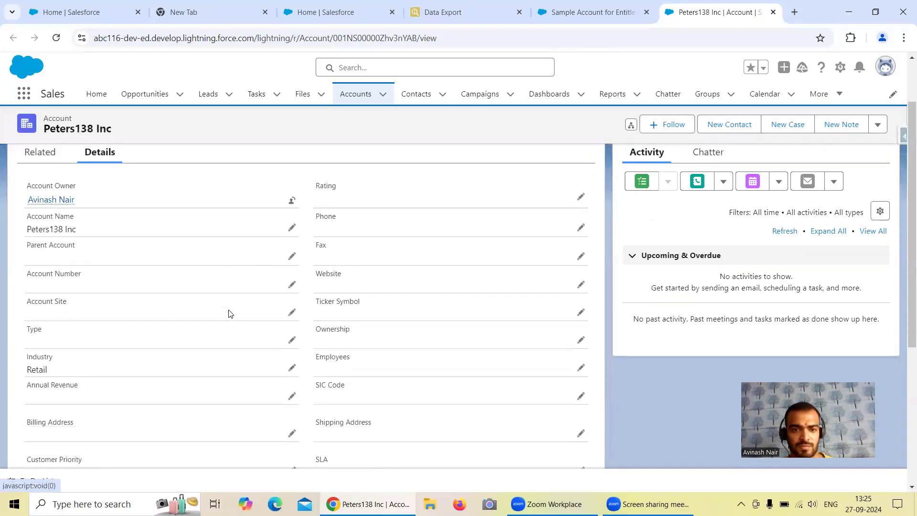
pyautogui.scroll(-2, 293, 306)
pyautogui.scroll(2, 292, 305)
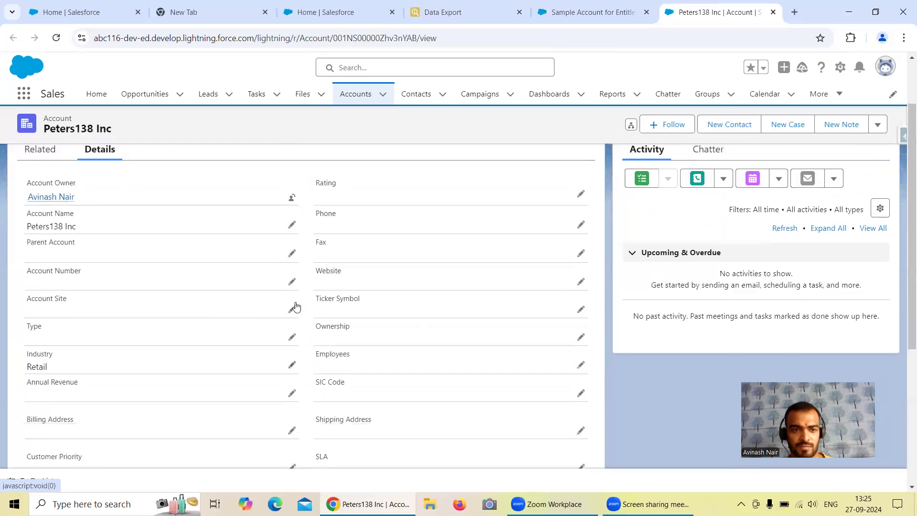
pyautogui.scroll(-3, 296, 305)
pyautogui.scroll(-3, 296, 306)
pyautogui.scroll(5, 296, 306)
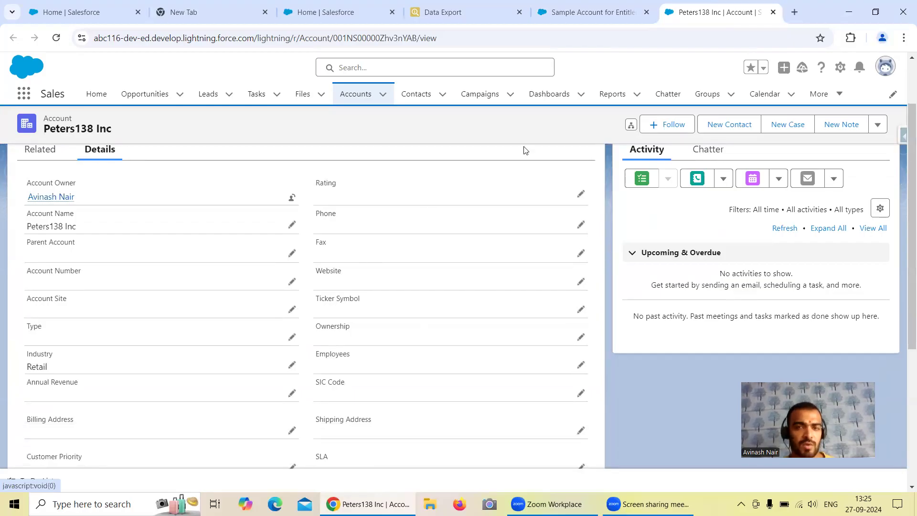
# Compare the exported AccountSource and Industry values of Peters138 Inc with its record fields, and return to the Sample Account for Entitlements record.
pyautogui.click(454, 18)
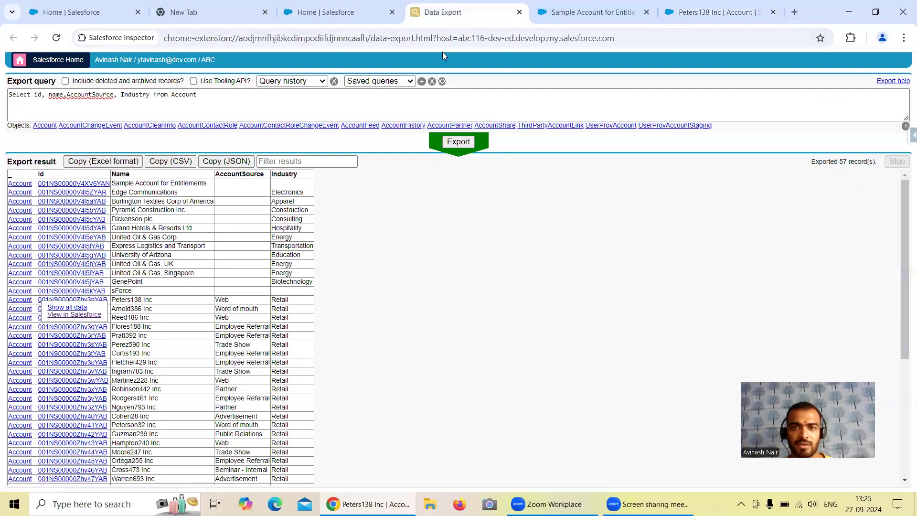
pyautogui.moveTo(277, 299); pyautogui.dragTo(222, 308)
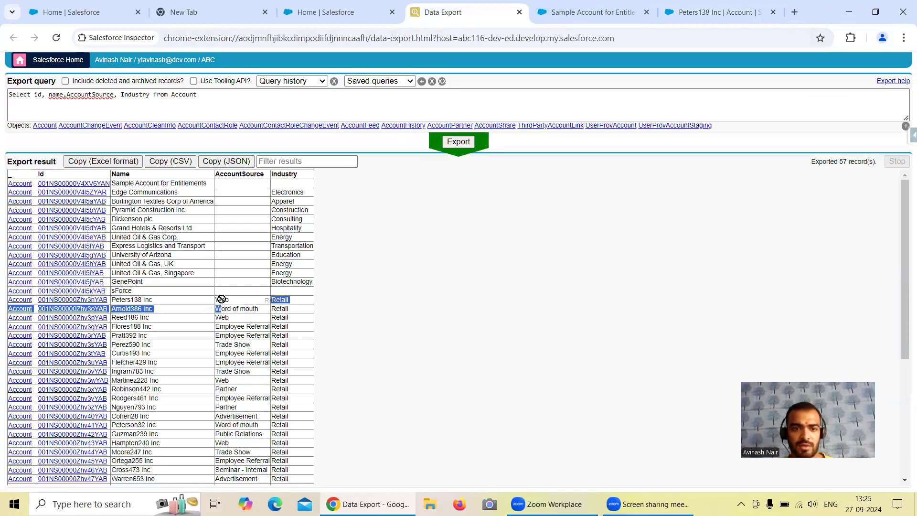
pyautogui.click(717, 12)
pyautogui.scroll(-4, 472, 290)
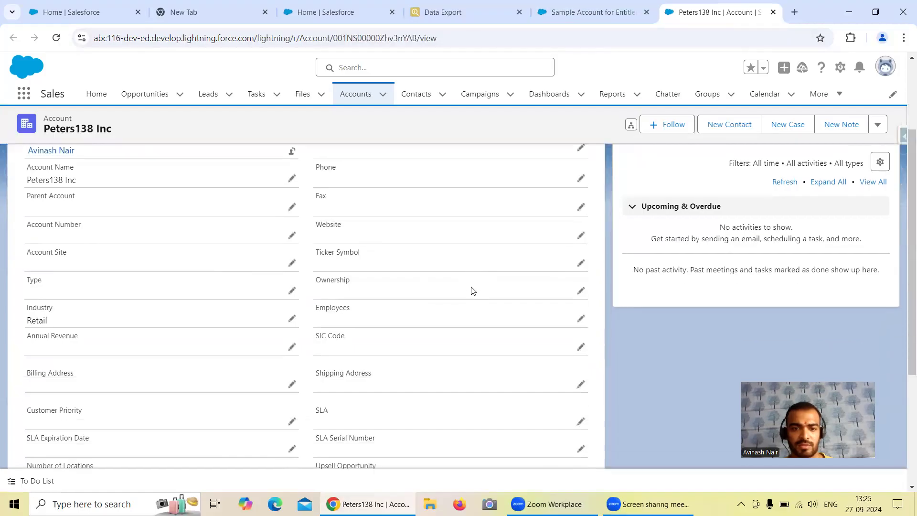
pyautogui.scroll(4, 401, 283)
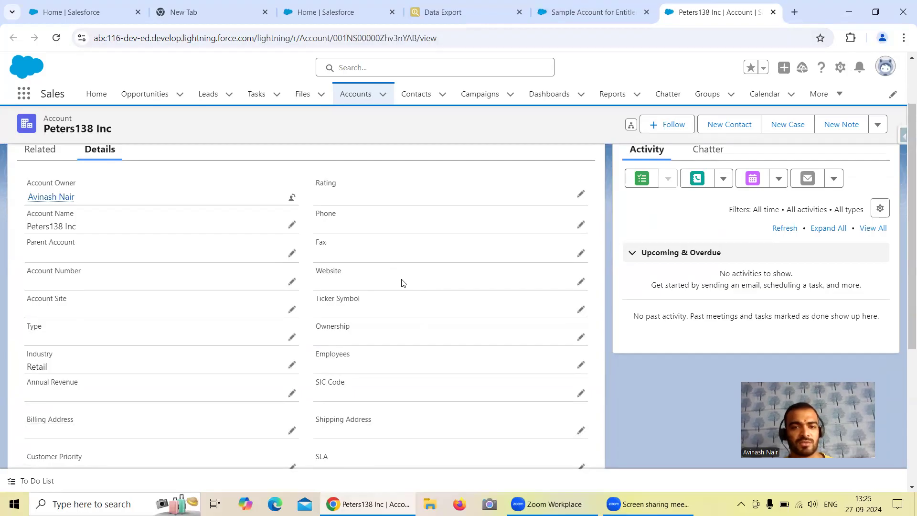
pyautogui.scroll(-4, 401, 283)
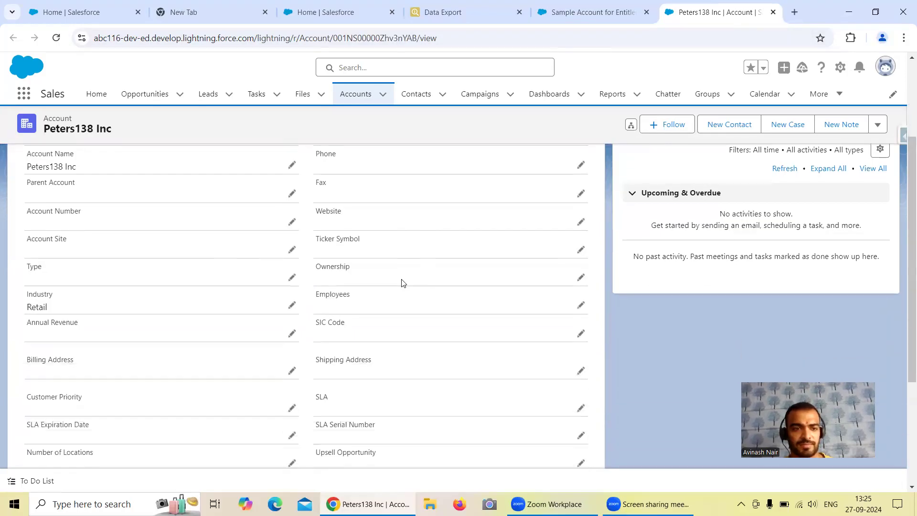
pyautogui.scroll(5, 401, 283)
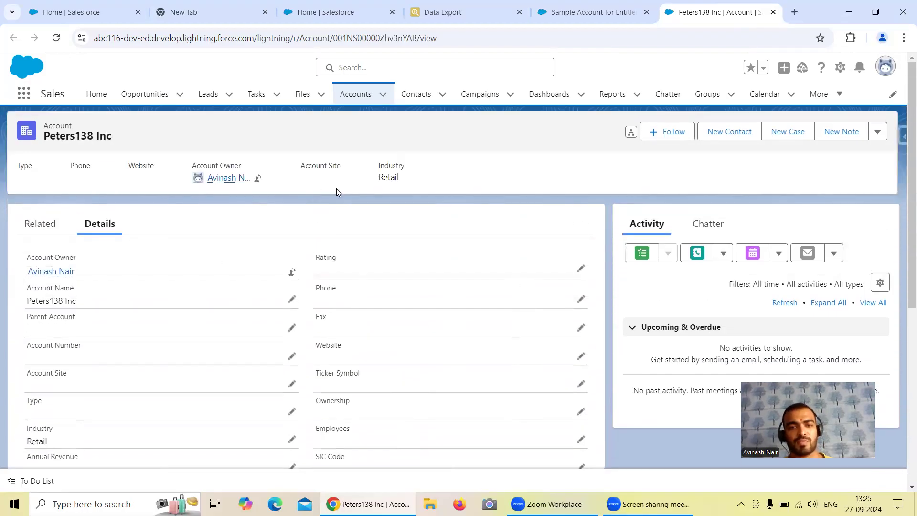
pyautogui.click(600, 14)
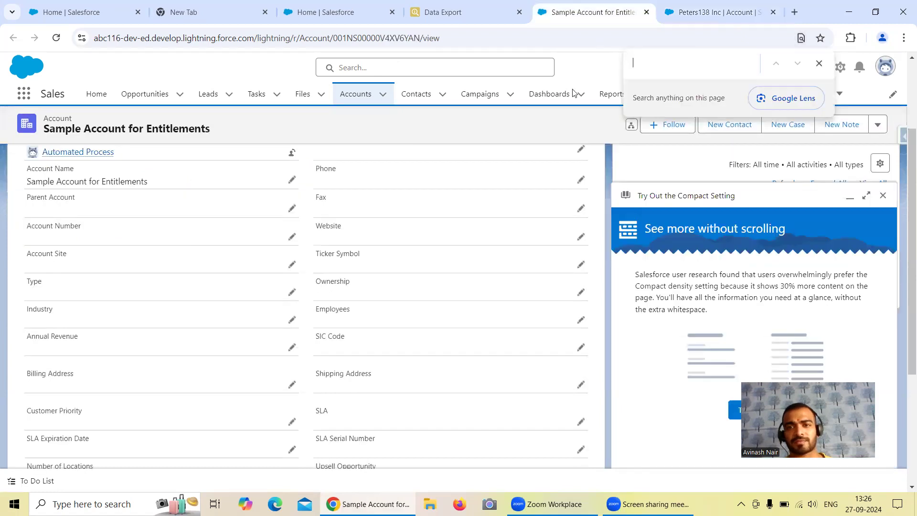
# Return to the data export results and examine the accounts that have a blank AccountSource value.
pyautogui.click(431, 15)
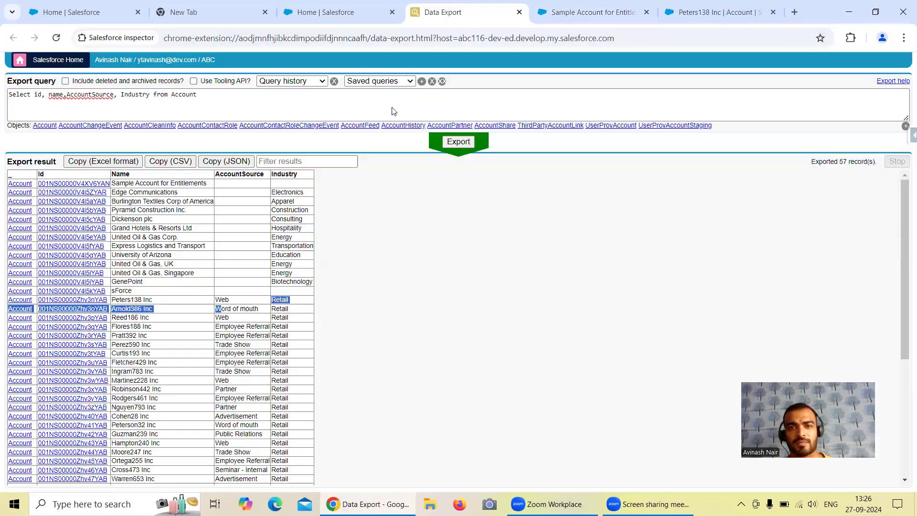
pyautogui.scroll(-2, 249, 325)
pyautogui.scroll(3, 246, 297)
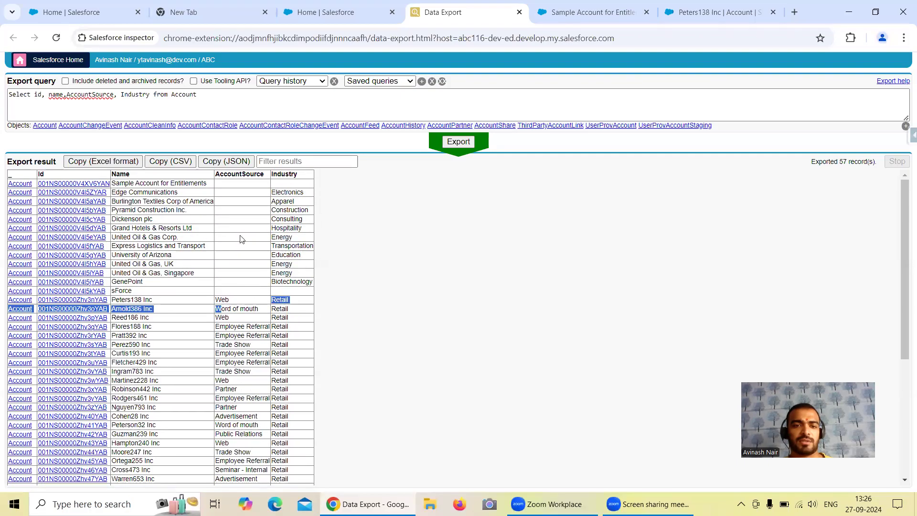
pyautogui.moveTo(227, 193); pyautogui.dragTo(252, 283)
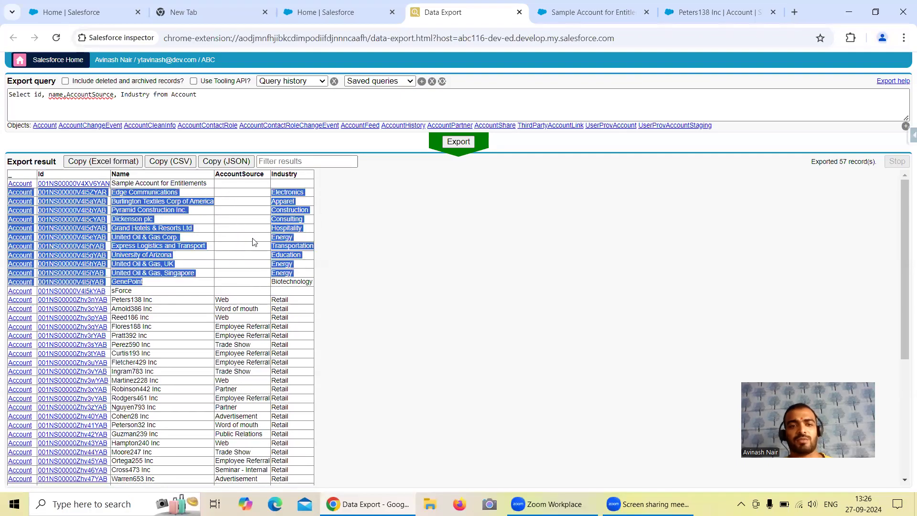
# Add the condition "Where AccountSource = null" to the Account export query and run the export.
pyautogui.click(212, 95)
pyautogui.write('Whe')
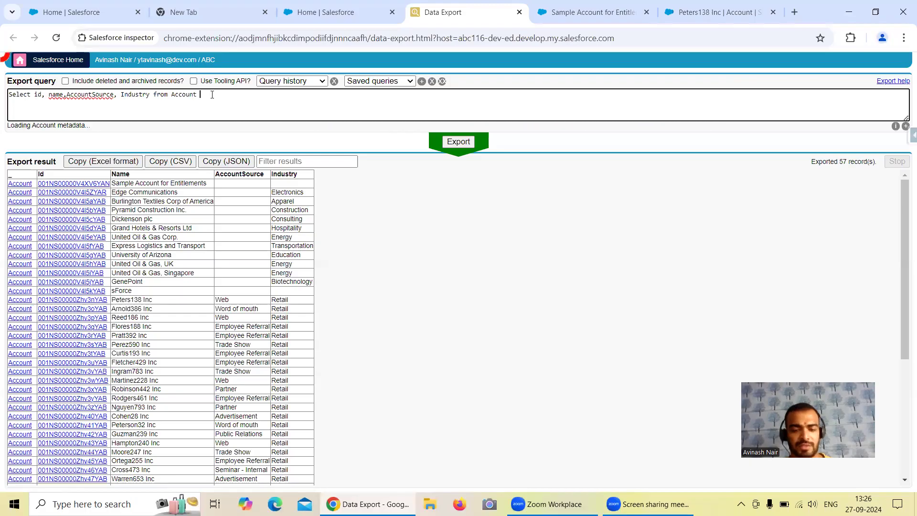
pyautogui.write('re Acc')
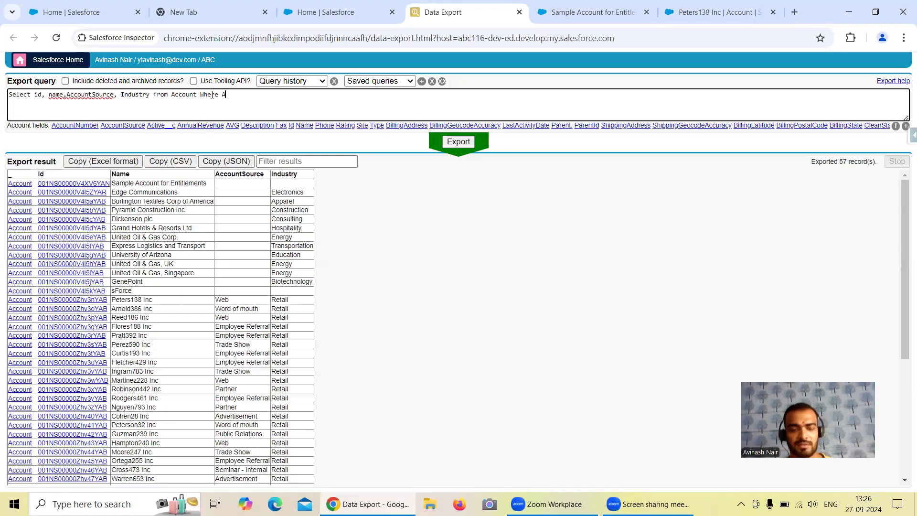
pyautogui.click(135, 127)
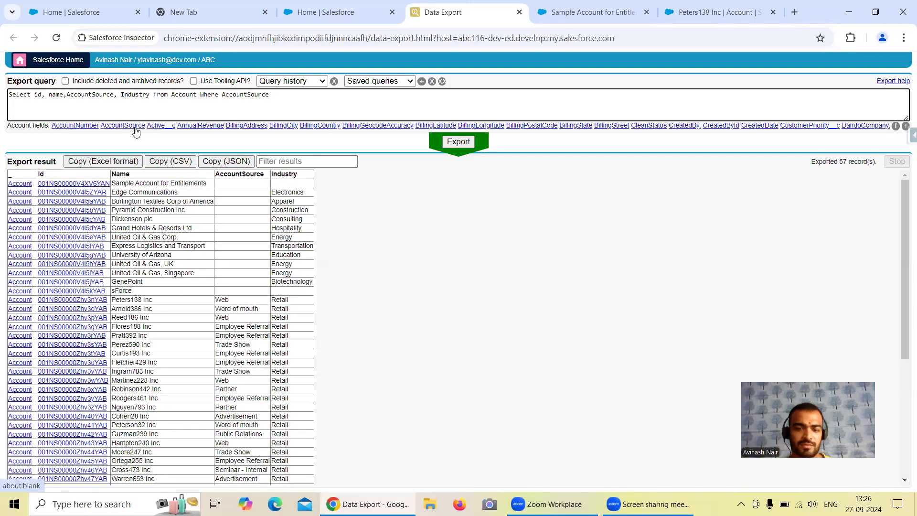
pyautogui.write('= null')
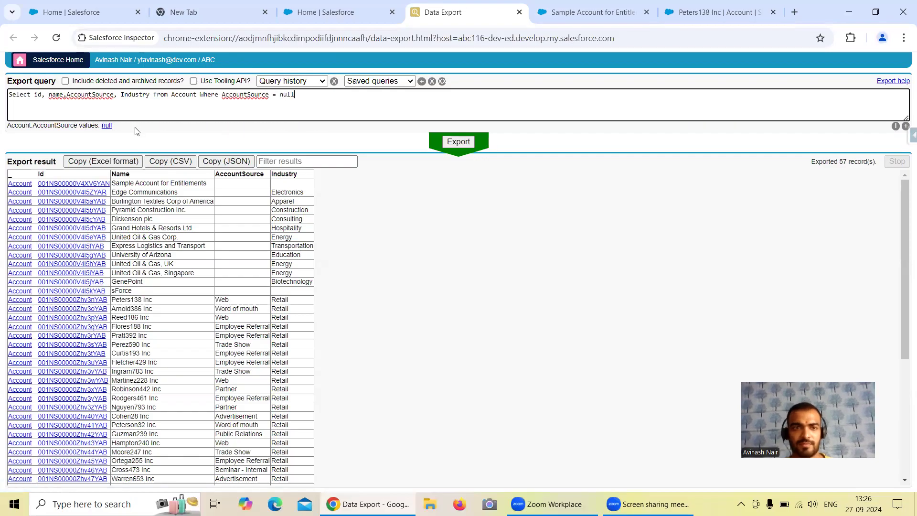
pyautogui.click(461, 142)
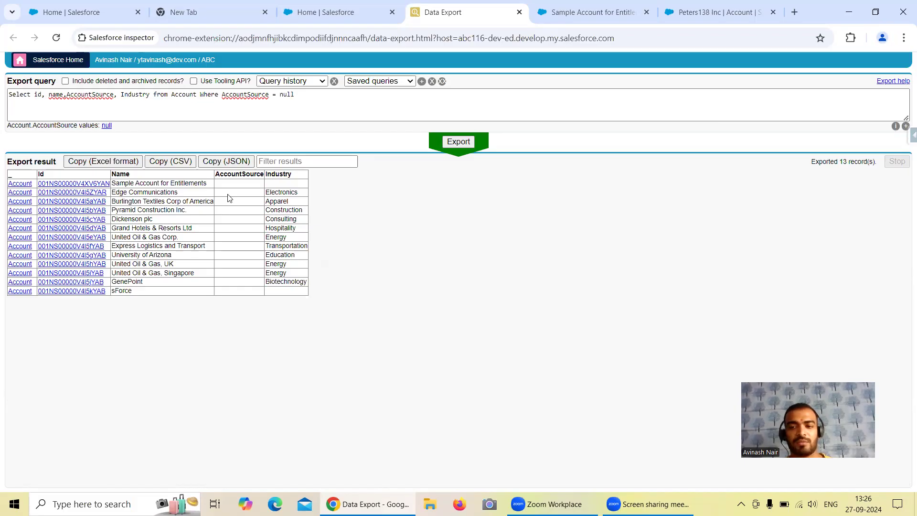
# Switch to the eacom16 org, launch Analytics Studio, and open its Data Manager for managing dataflows.
pyautogui.click(77, 12)
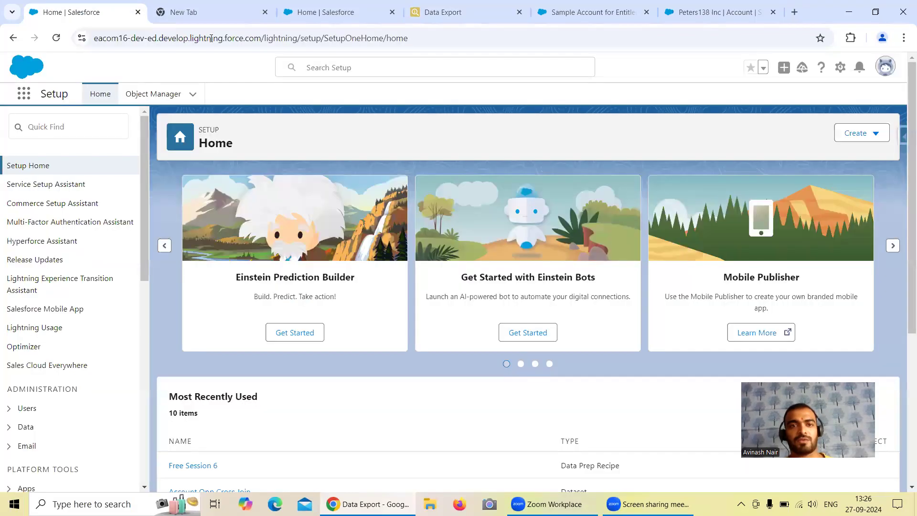
pyautogui.click(24, 94)
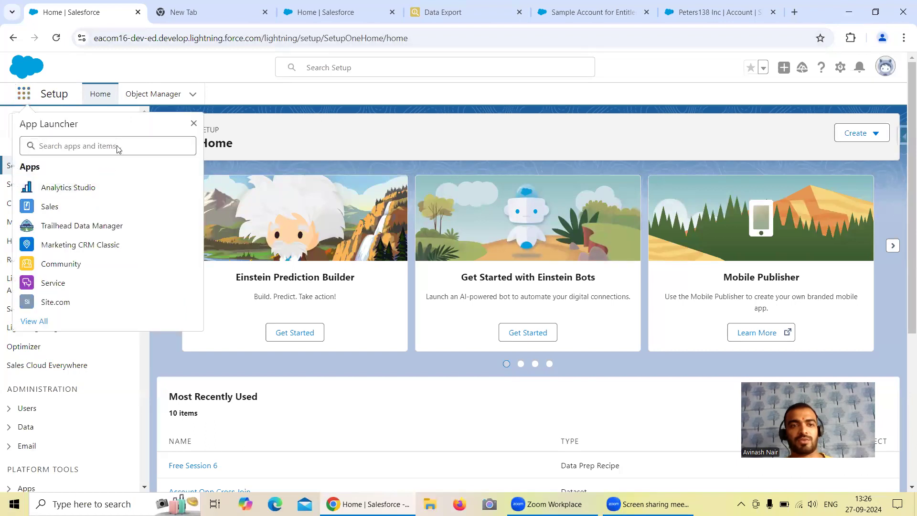
pyautogui.click(86, 187)
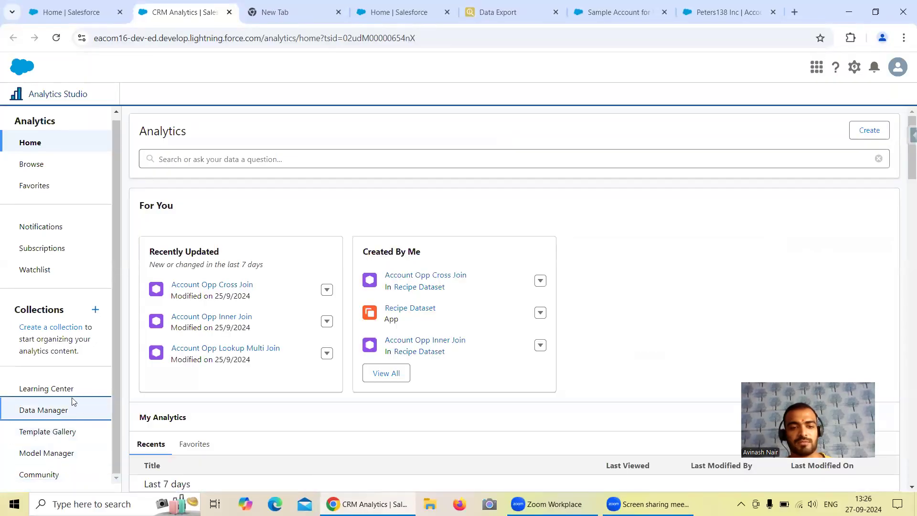
pyautogui.click(54, 412)
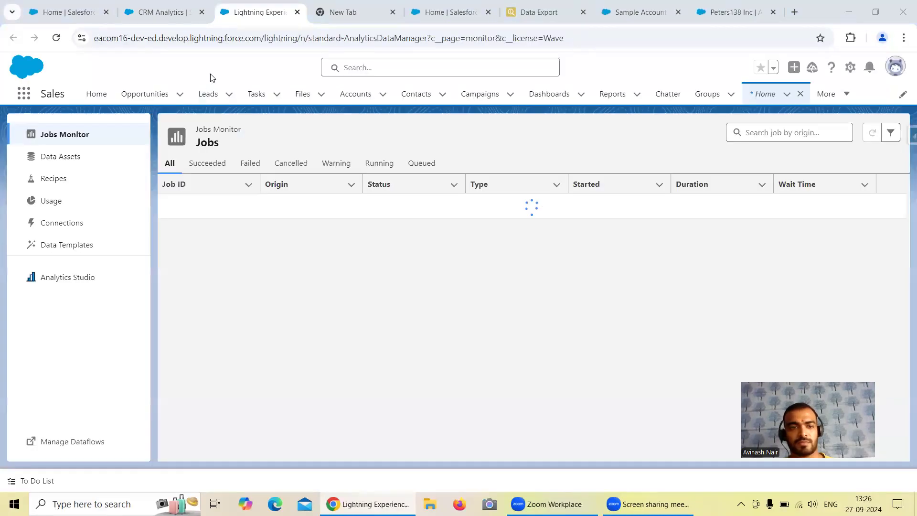
pyautogui.click(69, 444)
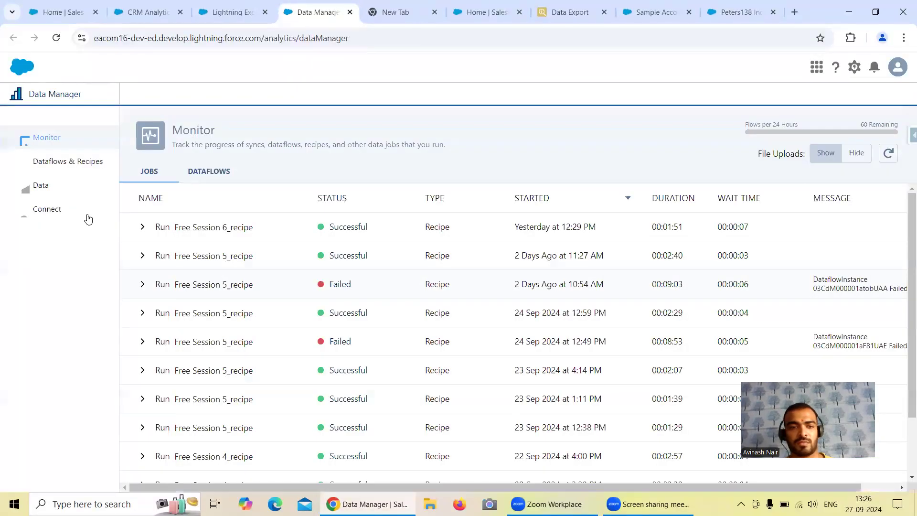
# Open the Free Session 6 recipe and start adding input data to it.
pyautogui.click(72, 168)
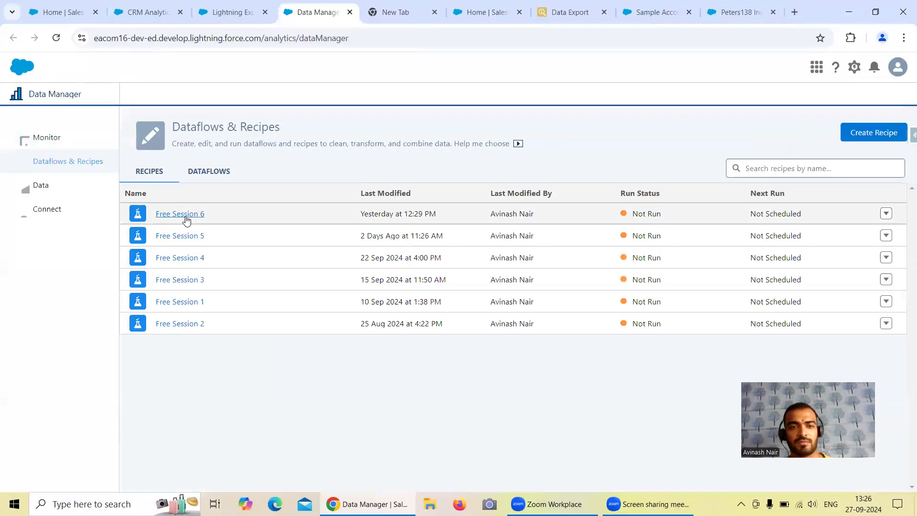
pyautogui.click(186, 214)
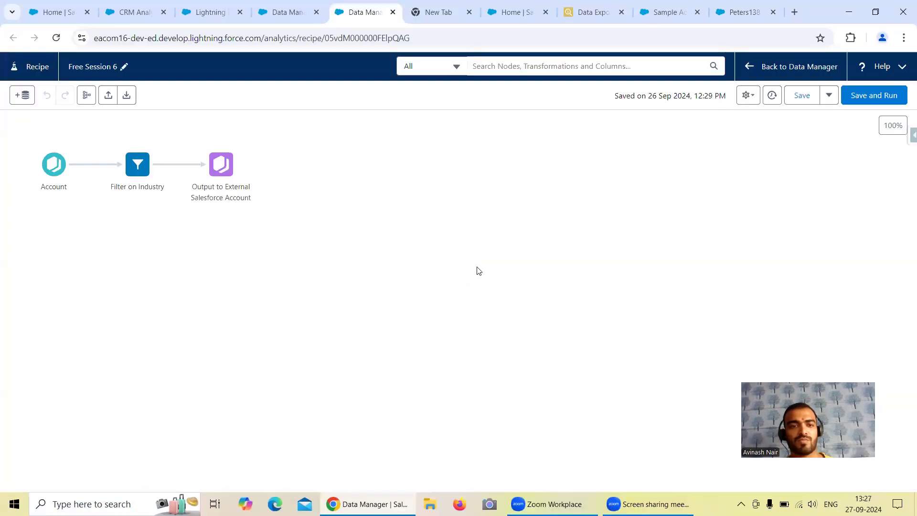
pyautogui.click(28, 95)
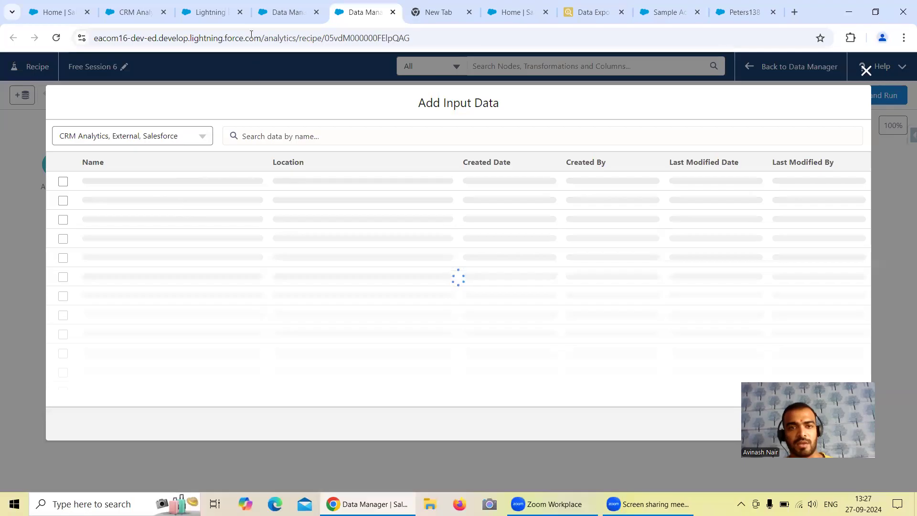
# Run a data sync for the Account object of the Salesforce External connection in the Data Manager.
pyautogui.click(273, 13)
pyautogui.click(55, 214)
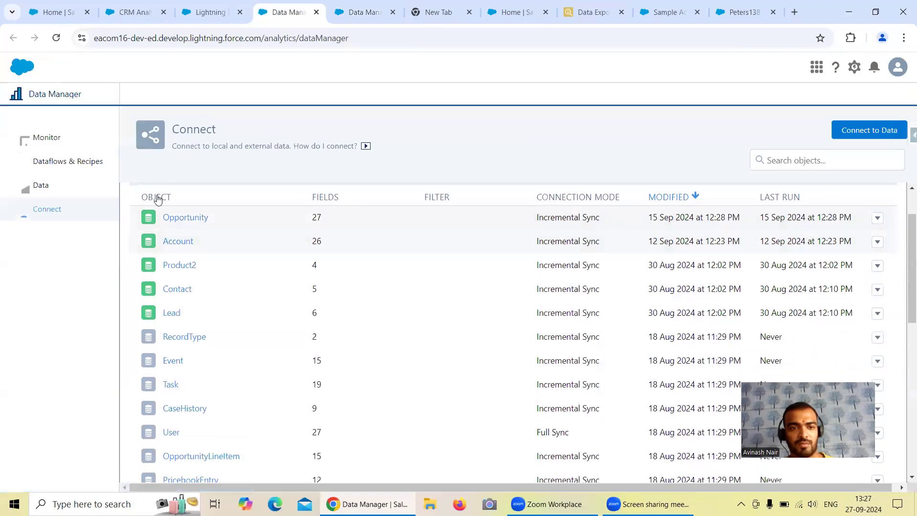
pyautogui.click(218, 243)
pyautogui.scroll(-1, 218, 241)
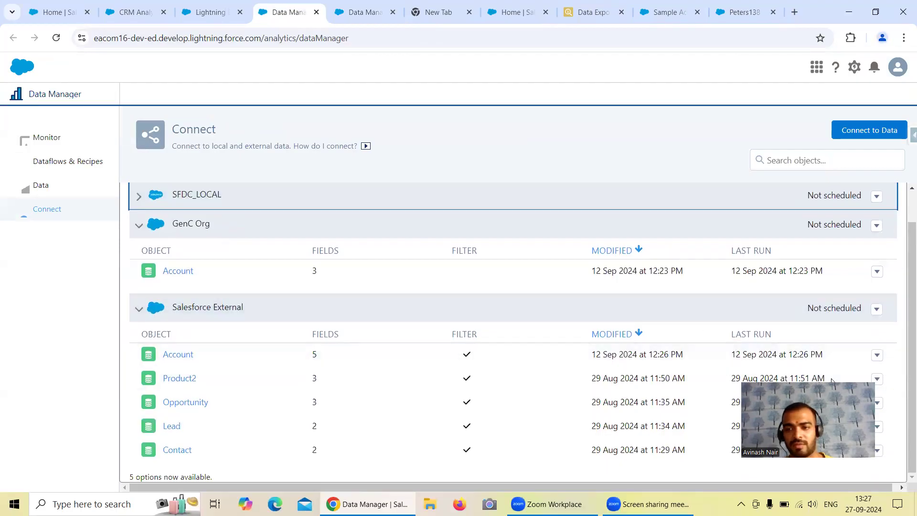
pyautogui.click(878, 357)
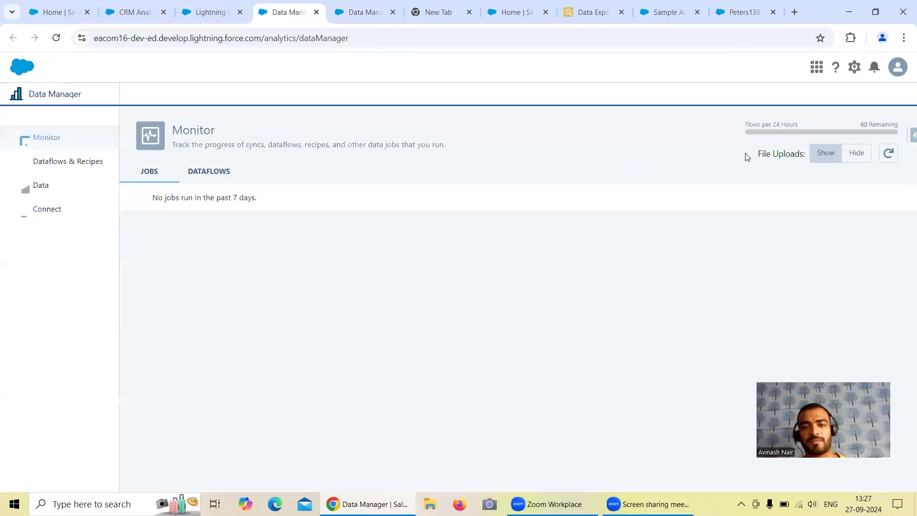
# Search the recipe's input data for "Account" and select the Account object from Salesforce External.
pyautogui.click(358, 12)
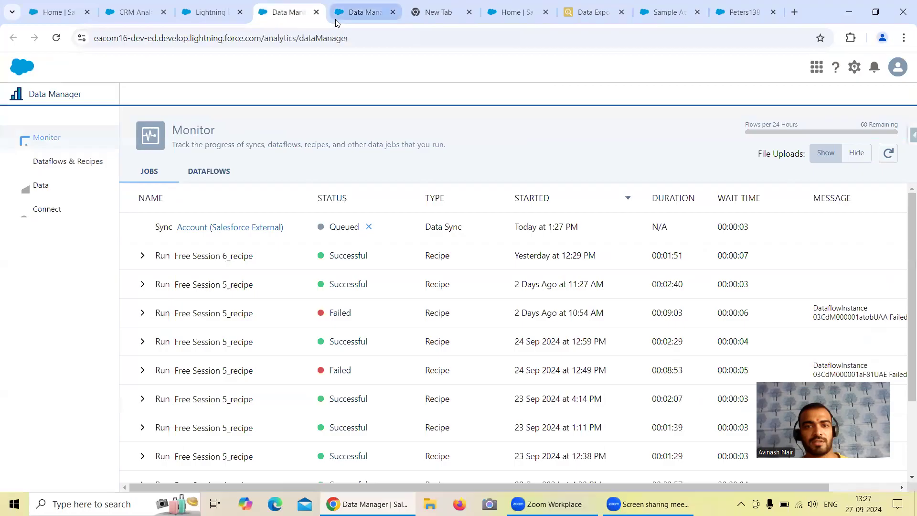
pyautogui.click(288, 137)
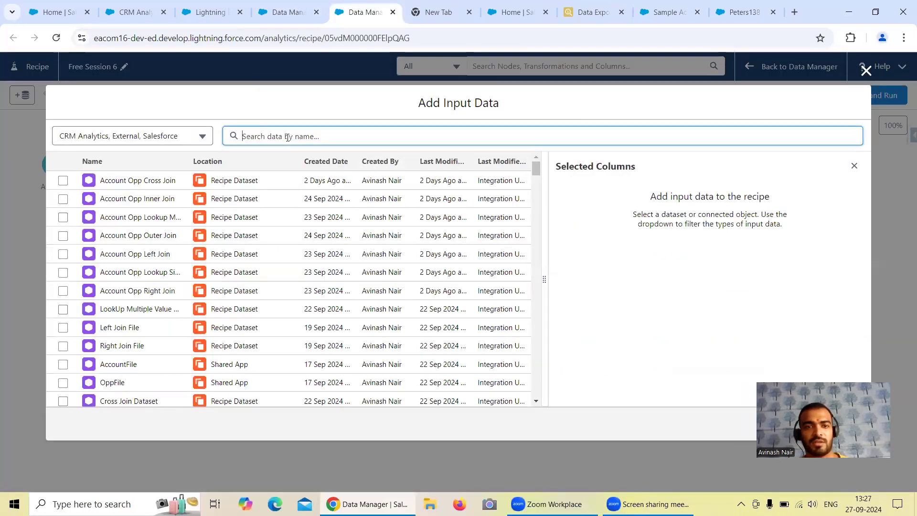
pyautogui.write('Acc')
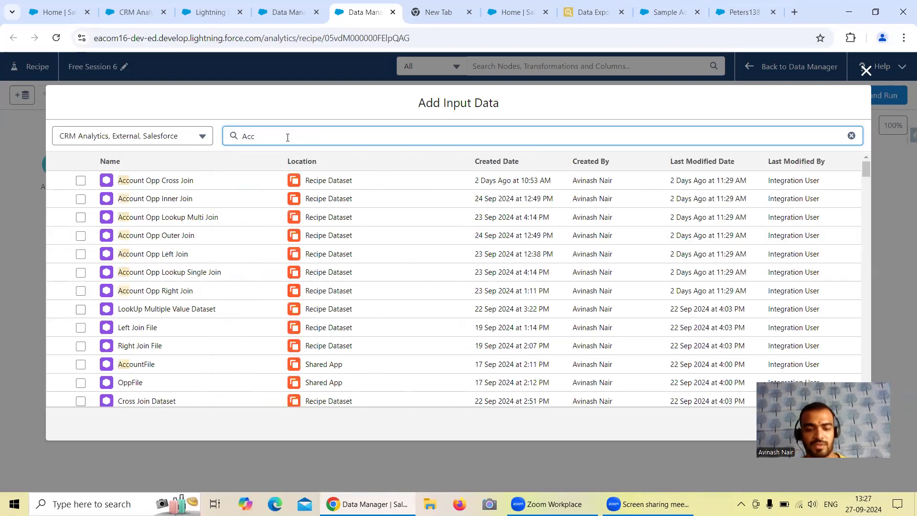
pyautogui.write('ount')
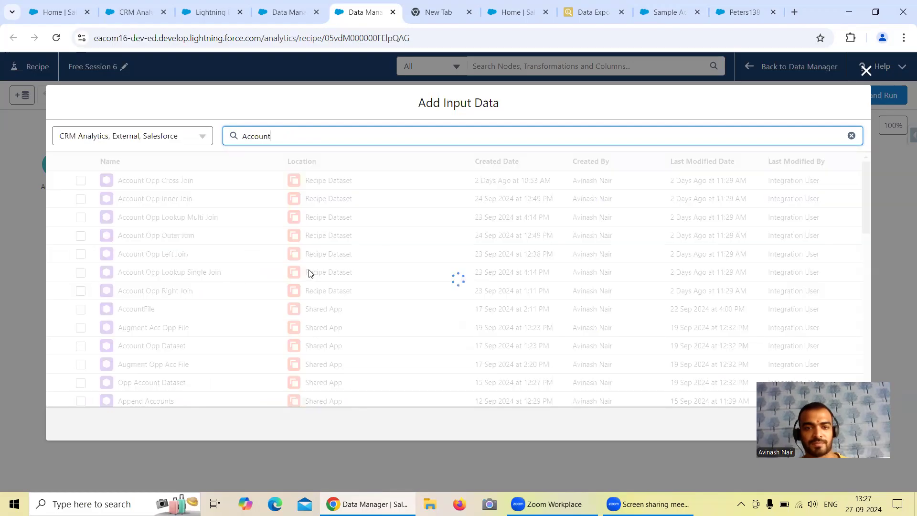
pyautogui.scroll(-3, 320, 253)
pyautogui.scroll(-3, 320, 253)
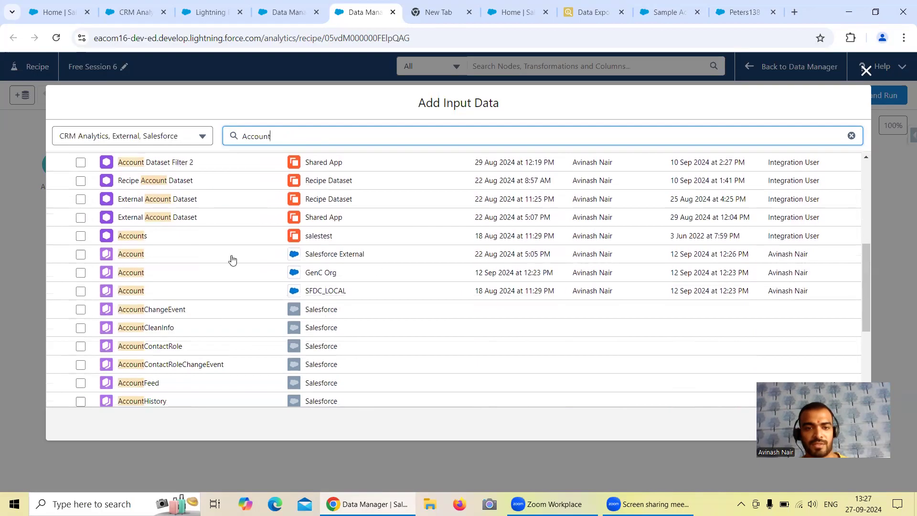
pyautogui.click(80, 255)
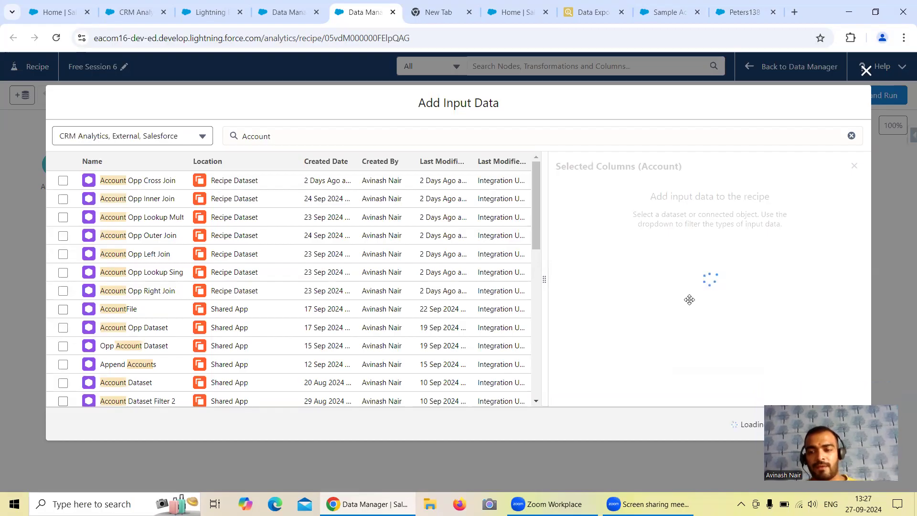
# Select only the Id and Name columns of Account and add it to the recipe as an input node.
pyautogui.click(580, 239)
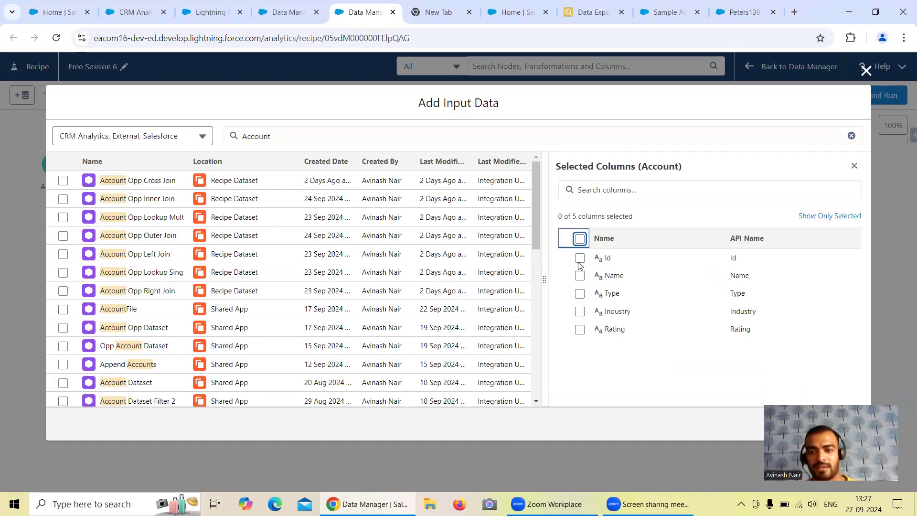
pyautogui.click(580, 258)
pyautogui.click(580, 275)
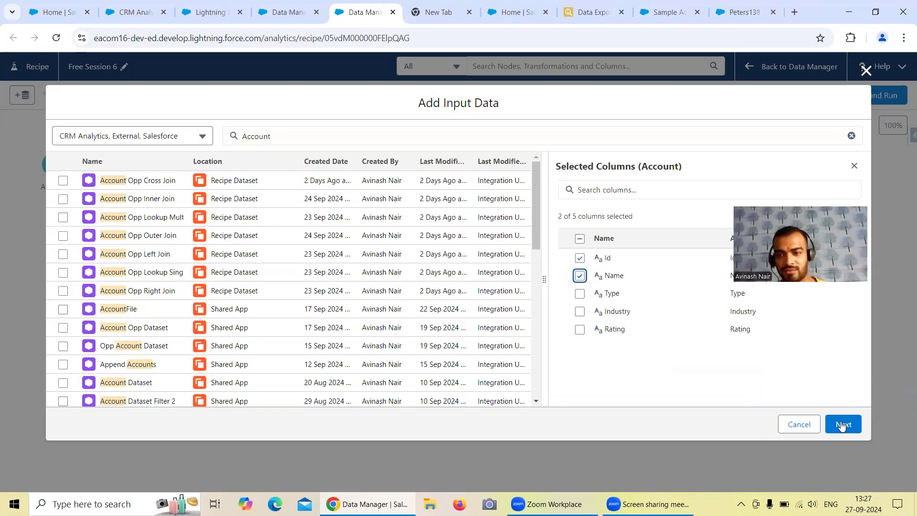
pyautogui.click(843, 424)
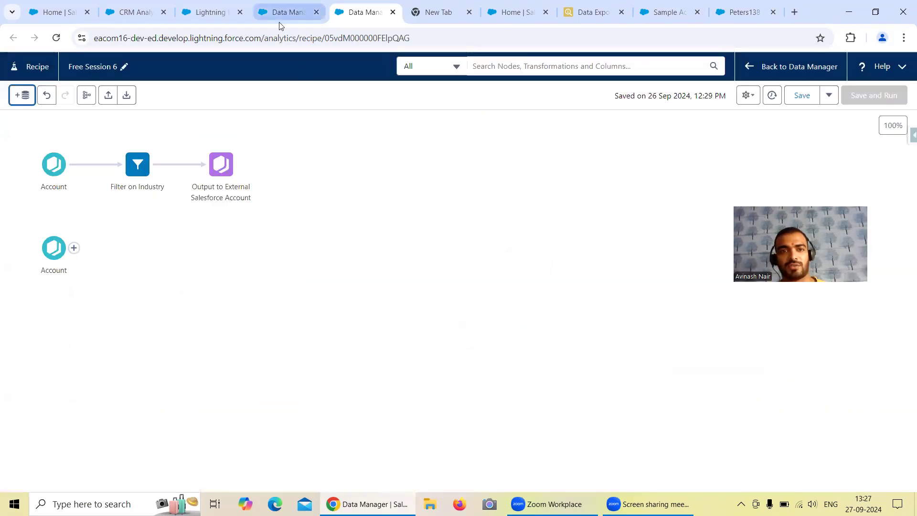
# Open the field selection of the Salesforce External connection's Account object in the Data Manager.
pyautogui.click(279, 22)
pyautogui.click(75, 209)
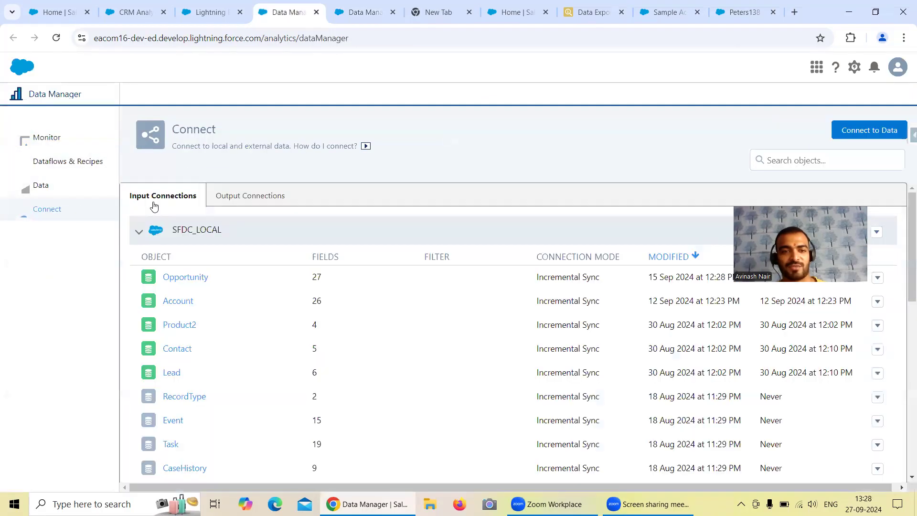
pyautogui.click(139, 232)
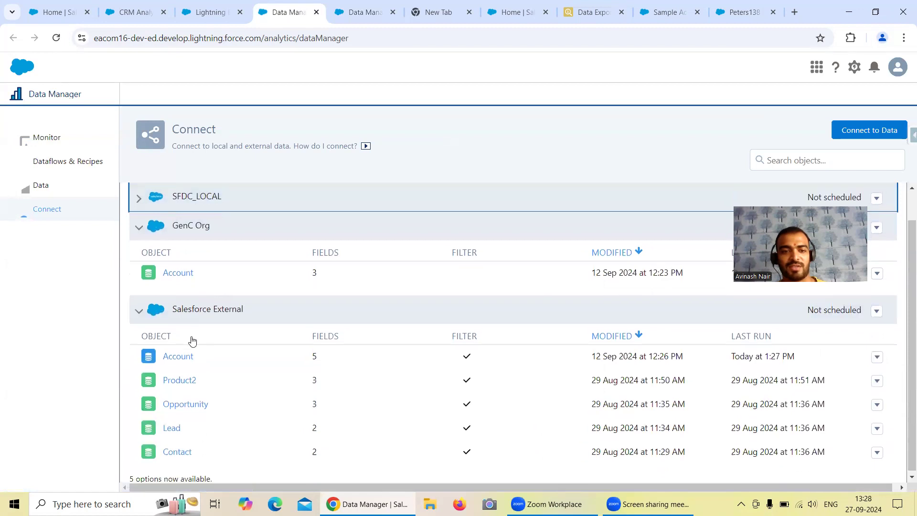
pyautogui.click(184, 355)
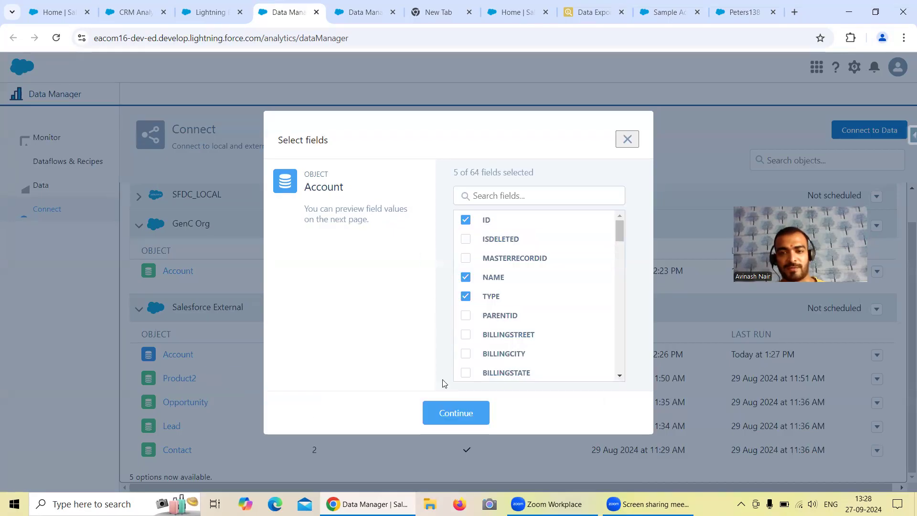
# Inspect the data sync filter of the Salesforce External Account object, close it unchanged, and return to the field selection.
pyautogui.click(438, 414)
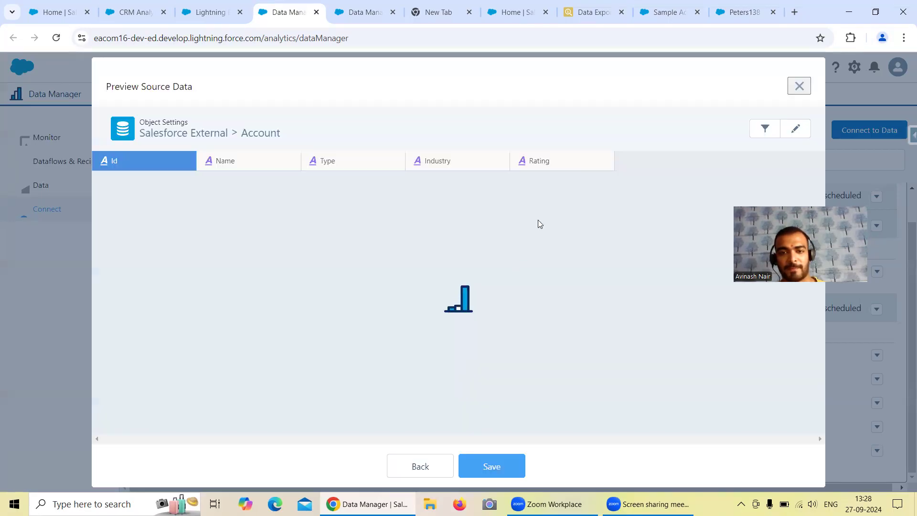
pyautogui.click(765, 129)
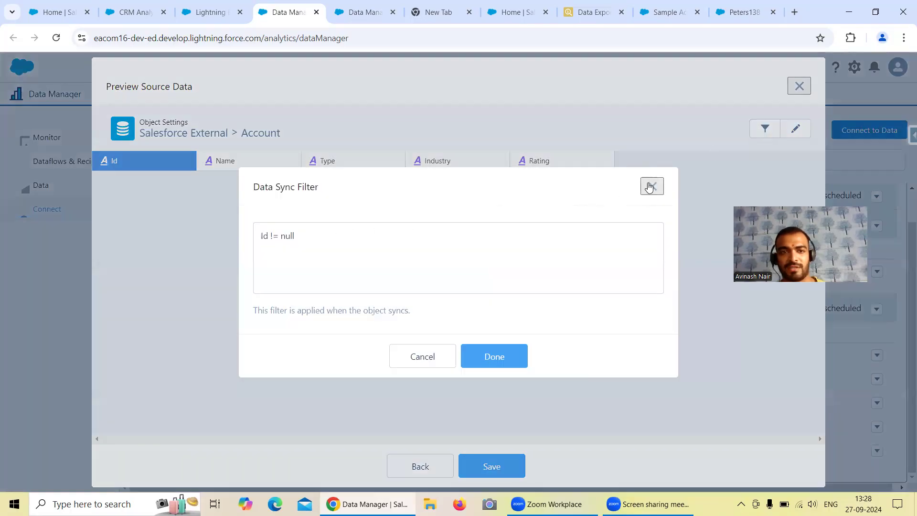
pyautogui.click(650, 188)
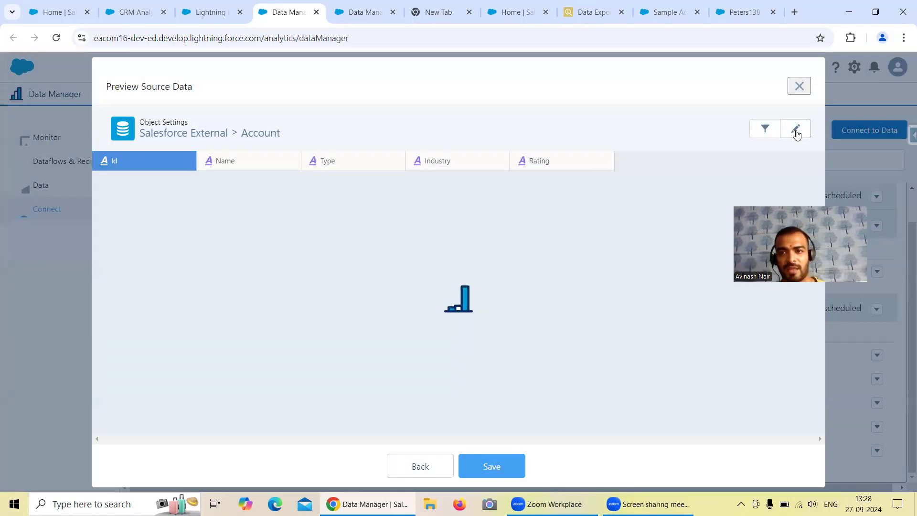
pyautogui.click(438, 463)
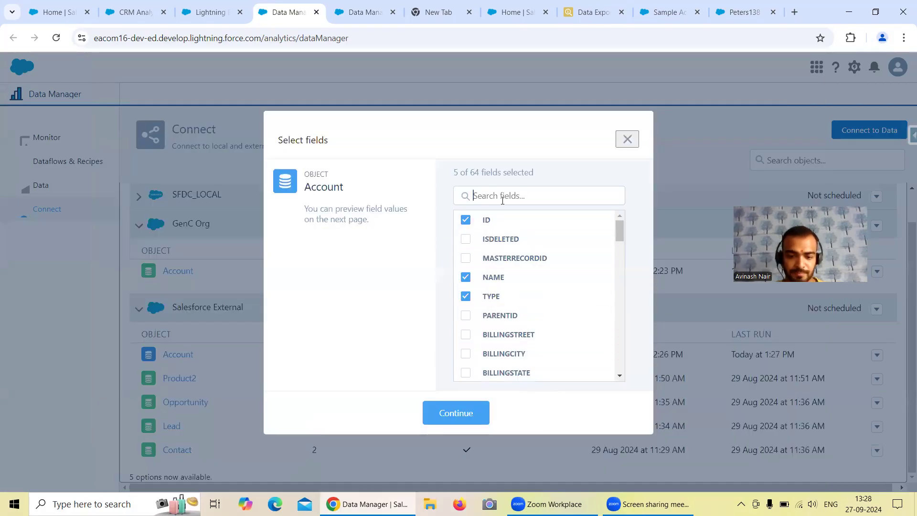
# Add the AccountSource field to the synced fields of the Salesforce External Account object and save the object settings.
pyautogui.write('Sour')
pyautogui.click(458, 221)
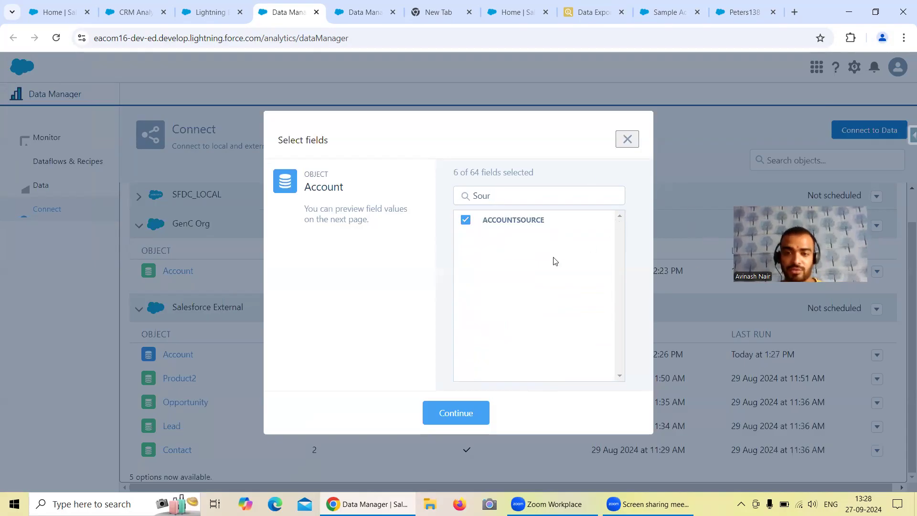
pyautogui.click(455, 414)
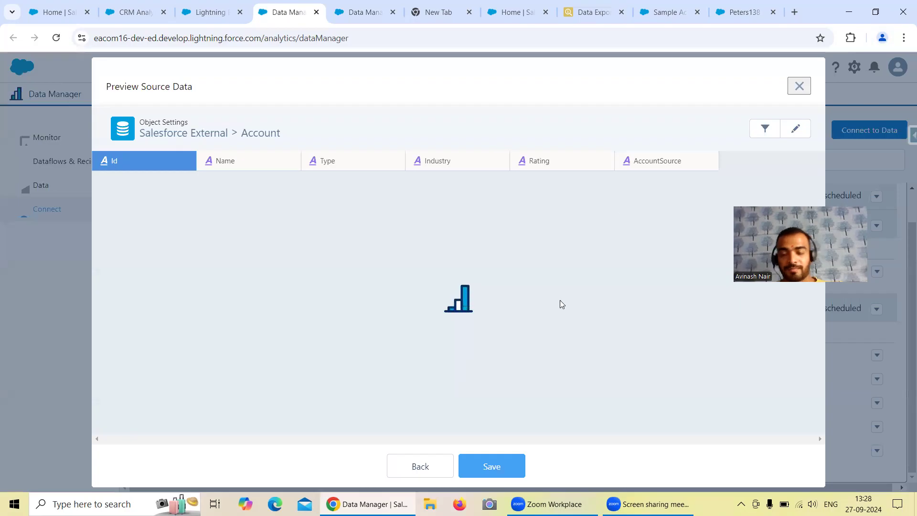
pyautogui.click(502, 468)
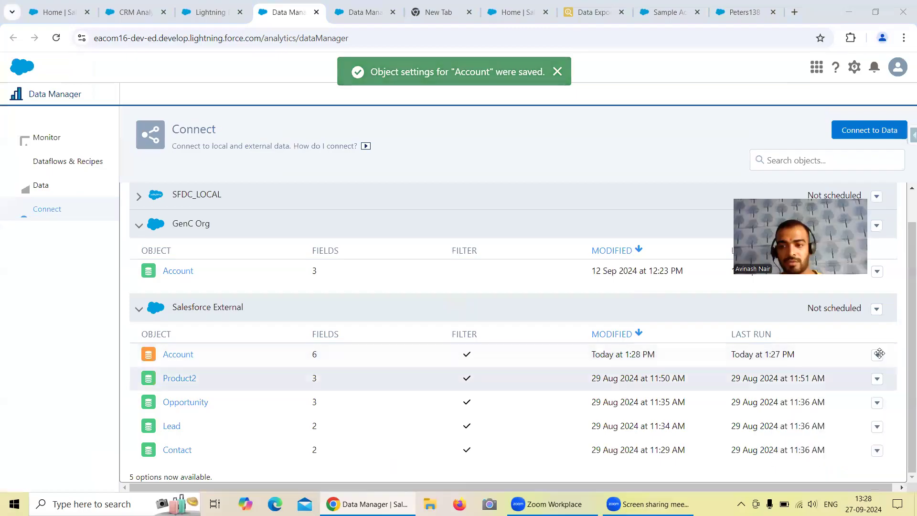
# Run the data sync for the Salesforce External Account object and refresh the job monitor to check its progress.
pyautogui.click(878, 355)
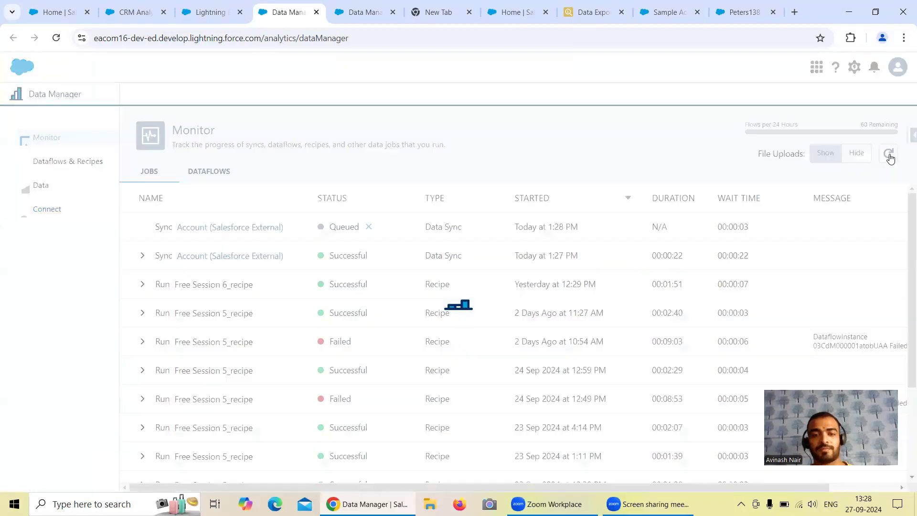
pyautogui.click(889, 155)
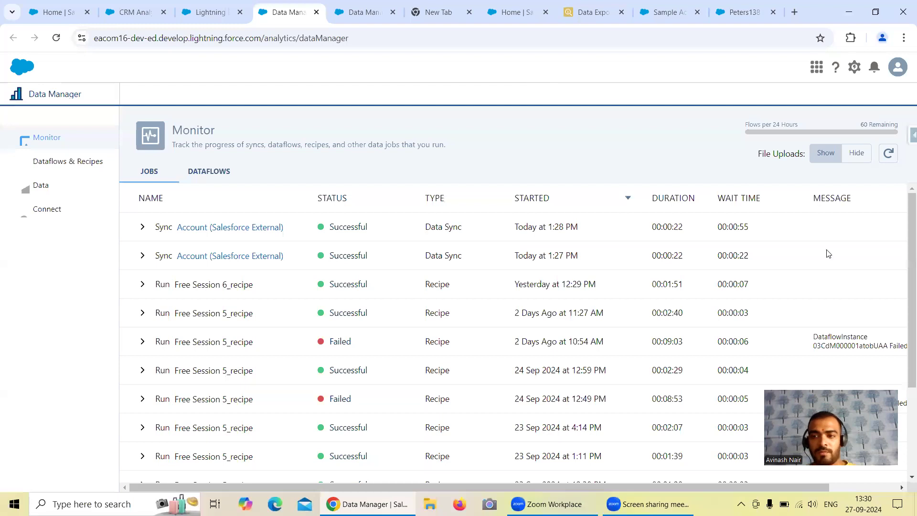
pyautogui.click(890, 154)
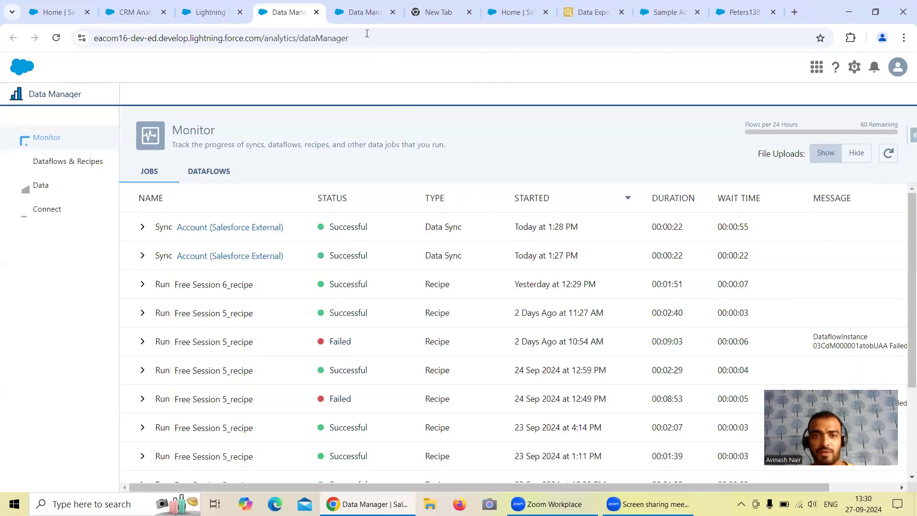
# In the Free Session 6 recipe, update the second Account input's columns by adding AccountSource and removing Name.
pyautogui.click(357, 19)
pyautogui.click(53, 247)
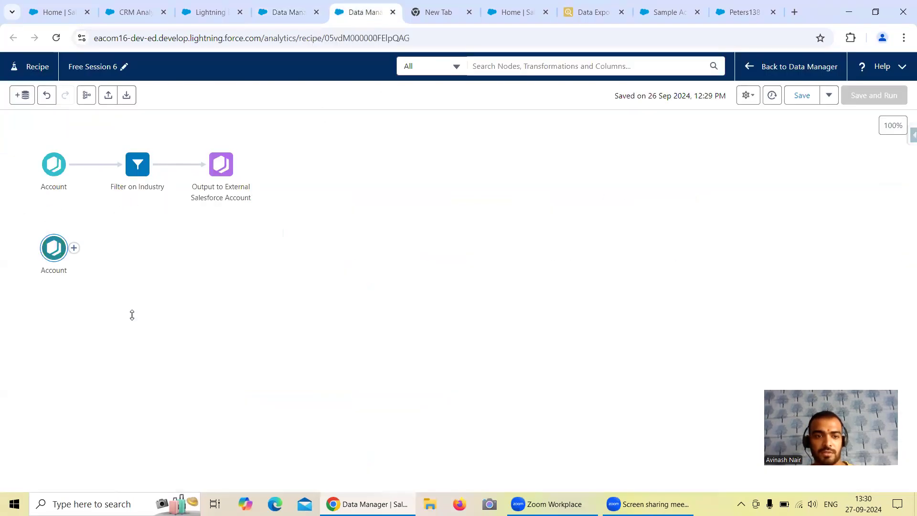
pyautogui.click(95, 385)
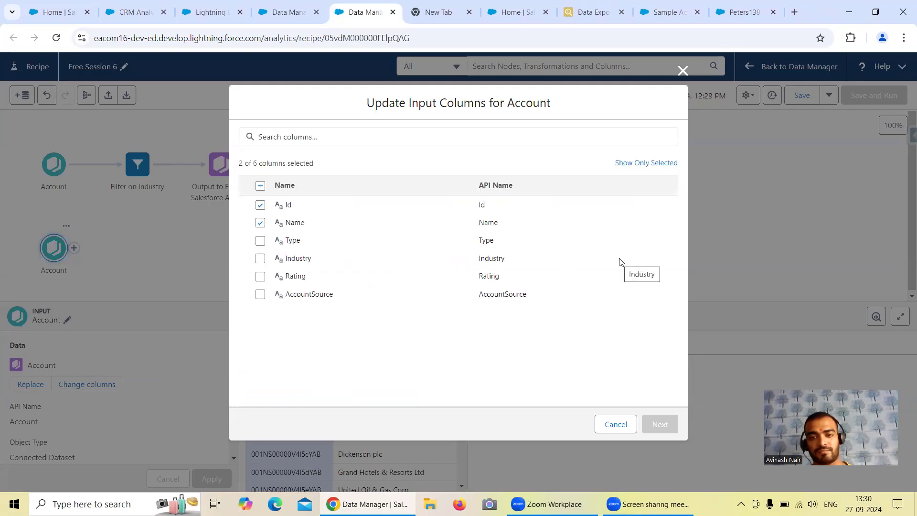
pyautogui.click(260, 295)
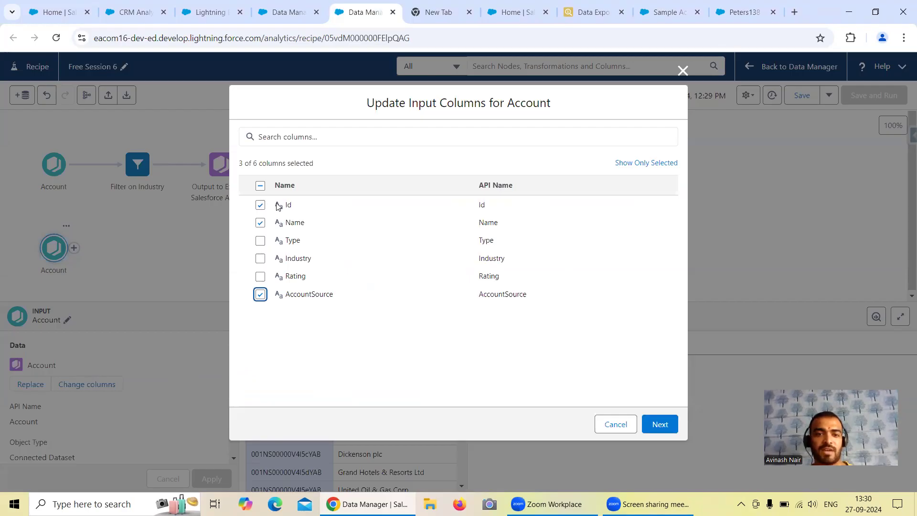
pyautogui.click(261, 223)
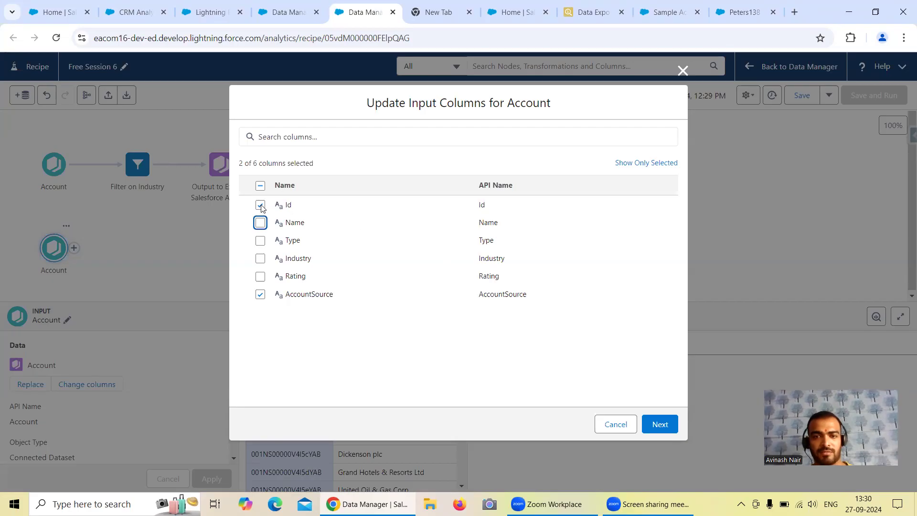
pyautogui.click(660, 424)
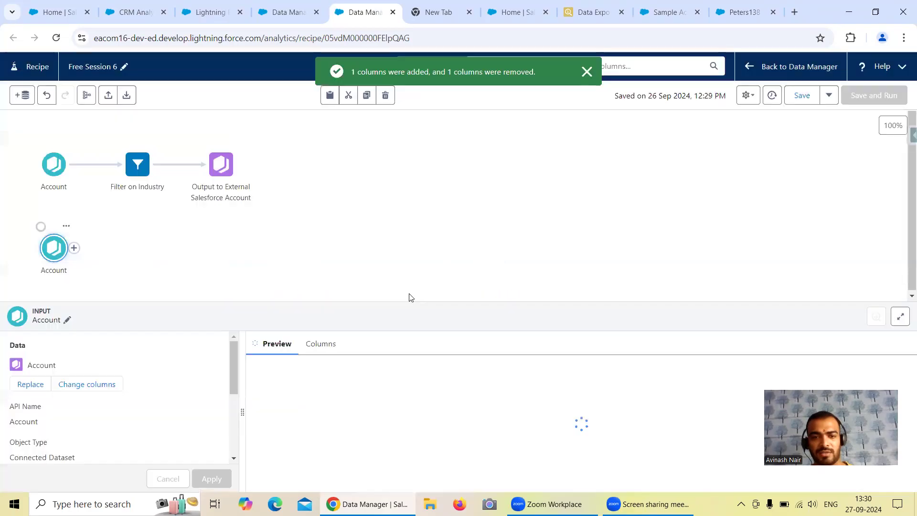
# Add a Filter node after the second Account input that keeps rows where AccountSource is null, and apply it.
pyautogui.click(75, 247)
pyautogui.click(61, 306)
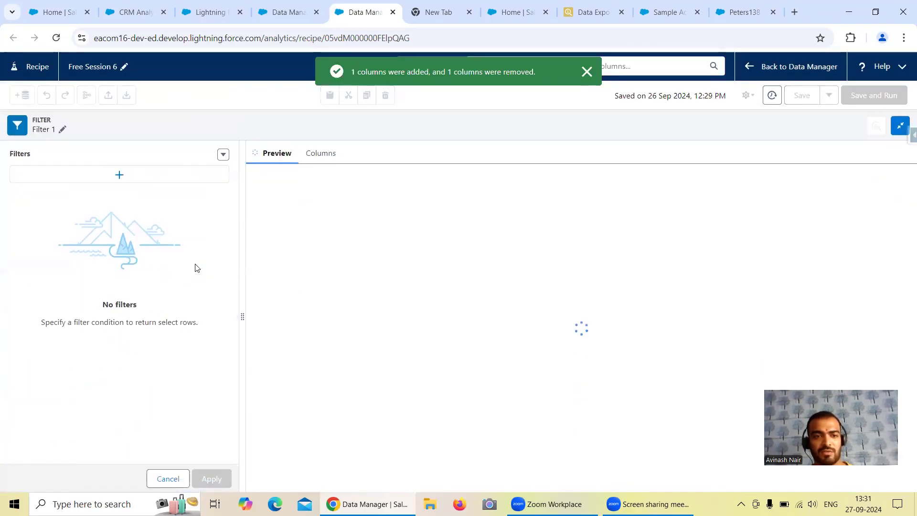
pyautogui.click(109, 175)
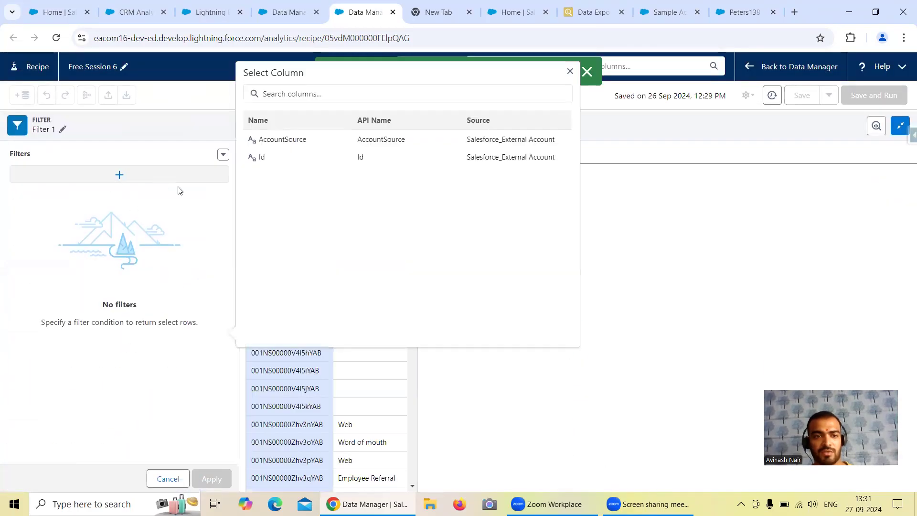
pyautogui.click(287, 143)
pyautogui.click(288, 128)
pyautogui.scroll(-2, 329, 182)
pyautogui.scroll(-2, 330, 182)
pyautogui.scroll(2, 317, 178)
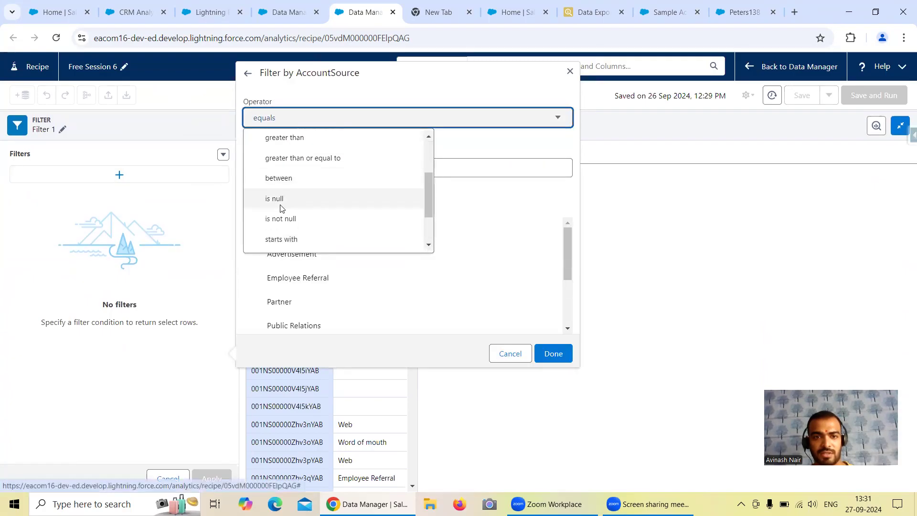
pyautogui.click(281, 203)
pyautogui.click(553, 156)
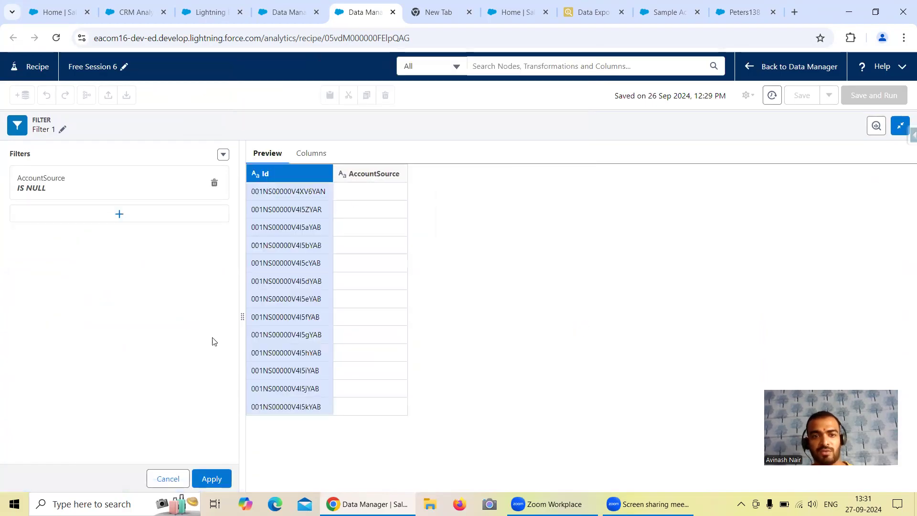
pyautogui.click(212, 478)
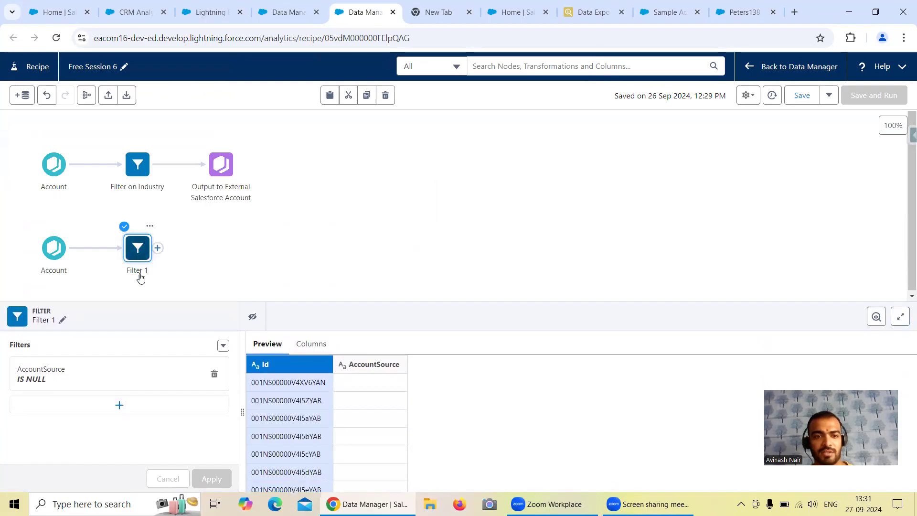
# Add a Transform node after the AccountSource filter, start a custom formula in it, and widen the formula editor.
pyautogui.click(158, 251)
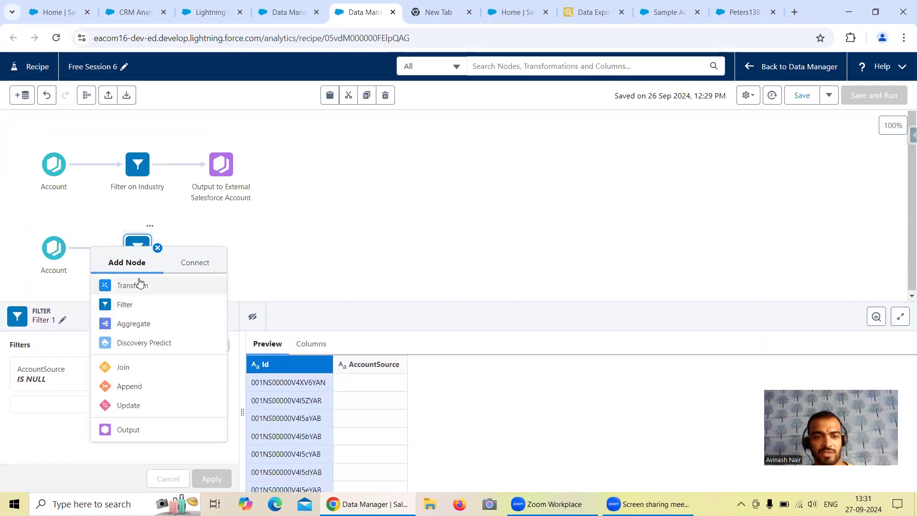
pyautogui.click(139, 285)
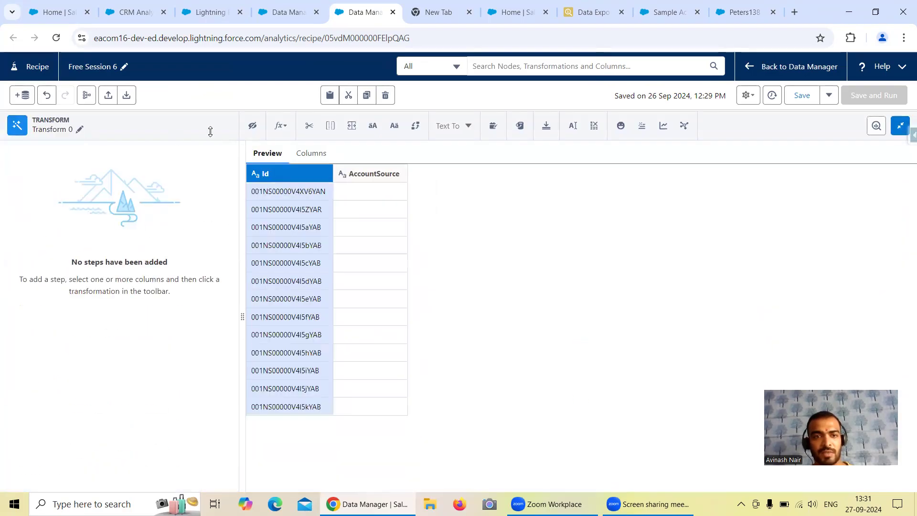
pyautogui.click(281, 128)
pyautogui.click(281, 129)
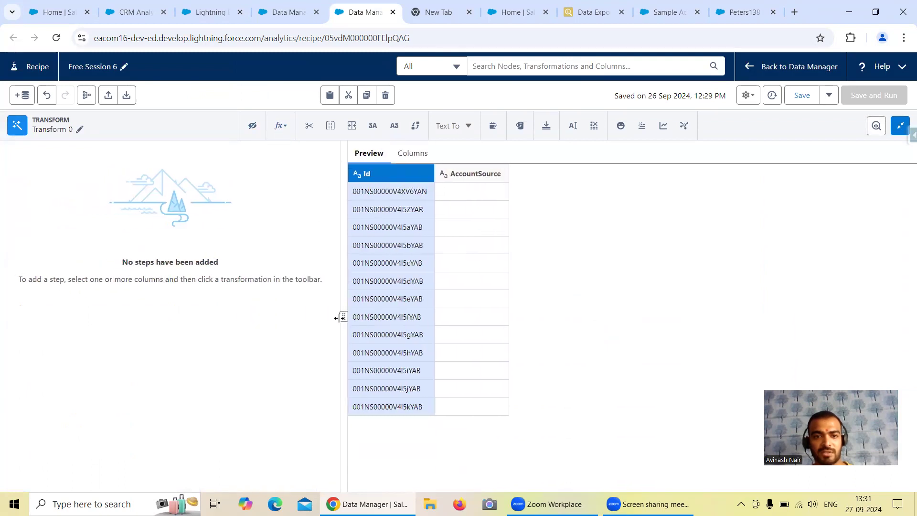
pyautogui.moveTo(340, 318); pyautogui.dragTo(245, 291)
pyautogui.click(280, 126)
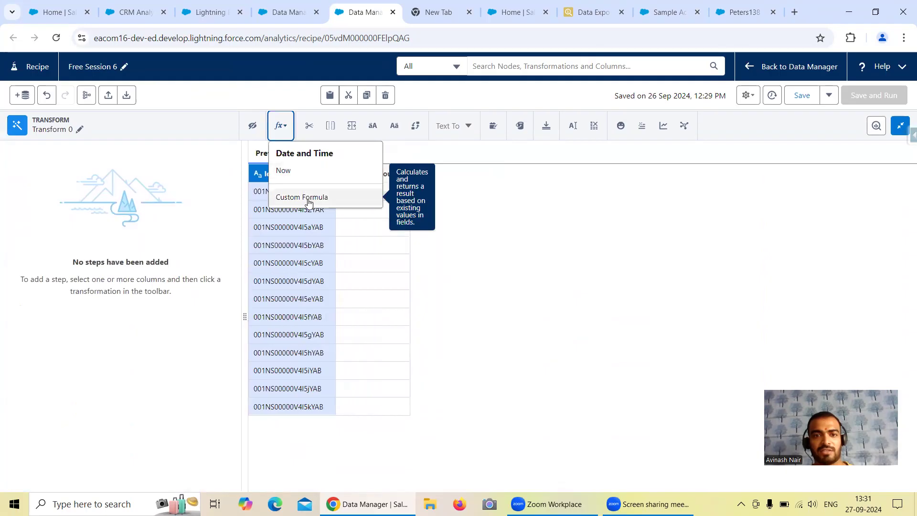
pyautogui.click(368, 191)
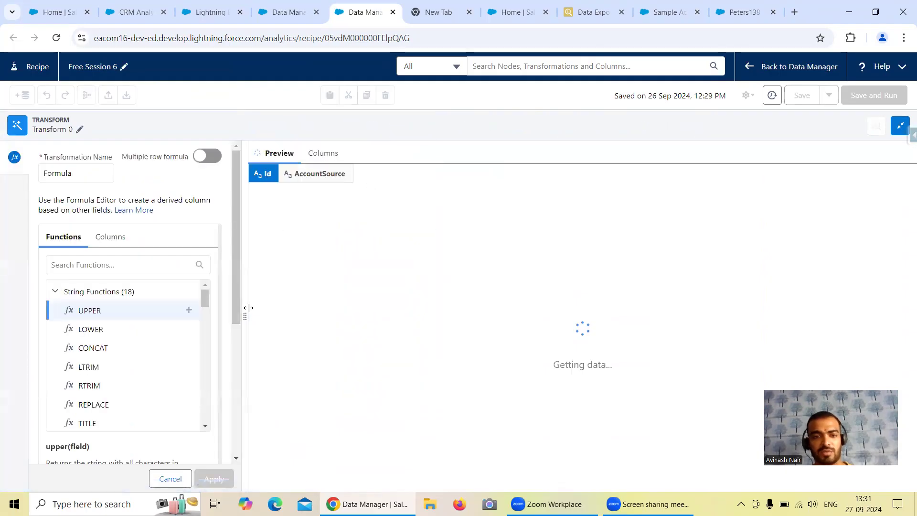
pyautogui.moveTo(245, 316); pyautogui.dragTo(343, 316)
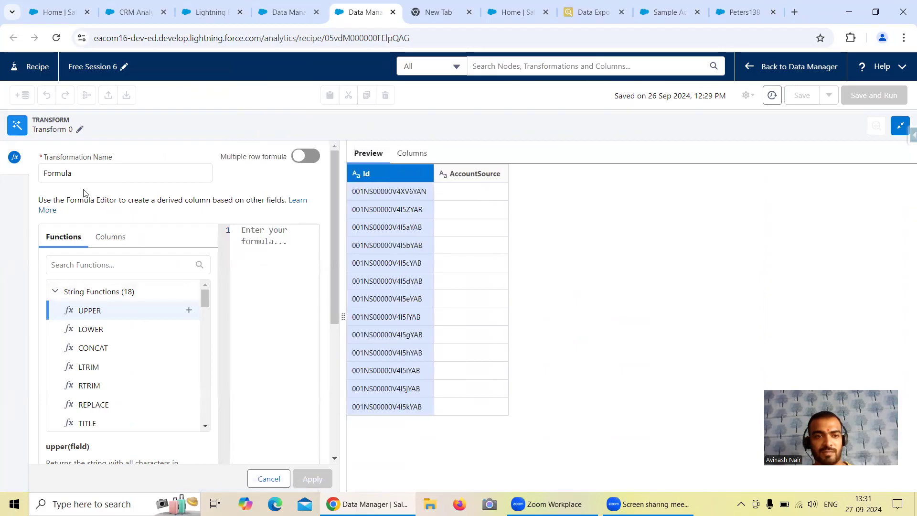
# Set both the column label and the API name of the formula's result column to Source.
pyautogui.scroll(-2, 168, 263)
pyautogui.scroll(-8, 173, 286)
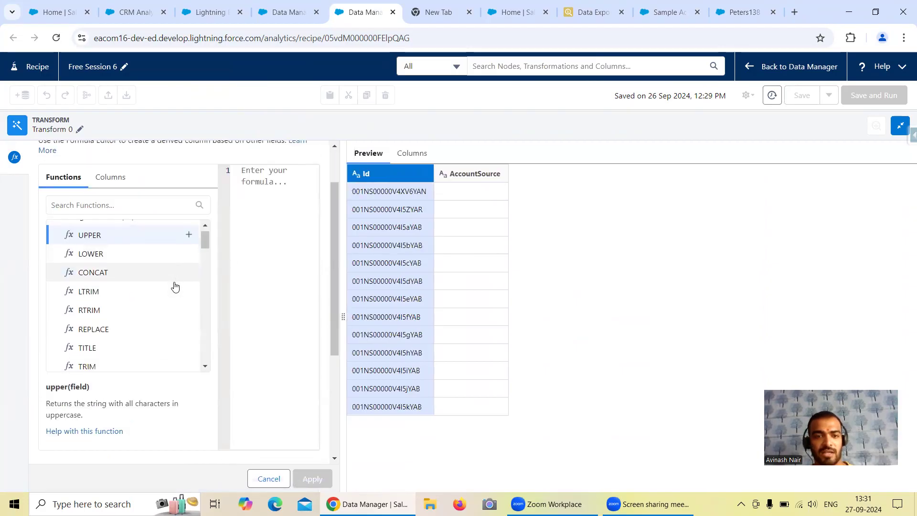
pyautogui.scroll(-4, 336, 340)
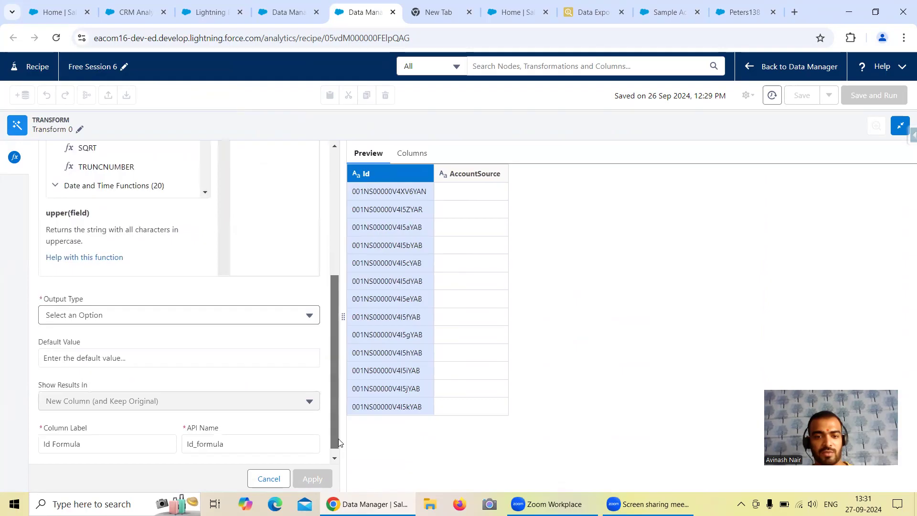
pyautogui.moveTo(96, 434); pyautogui.dragTo(46, 434)
pyautogui.write('Source')
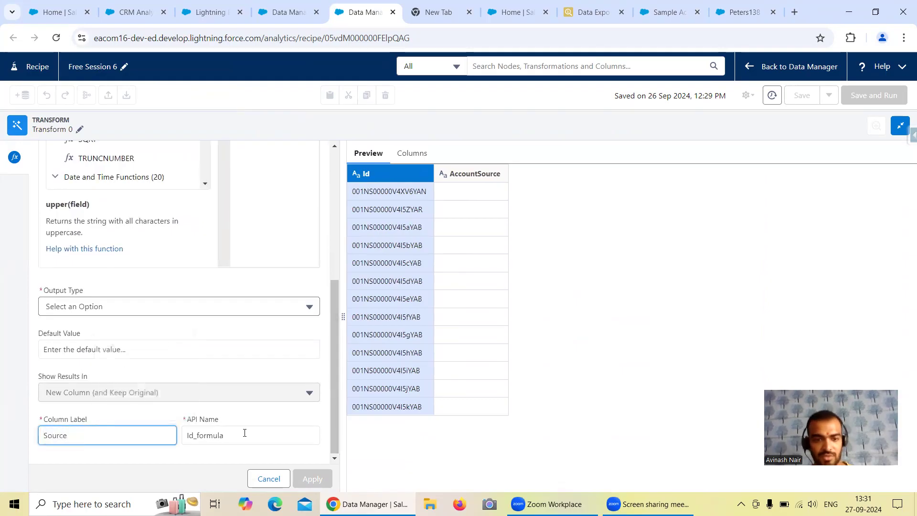
pyautogui.moveTo(245, 432); pyautogui.dragTo(182, 435)
pyautogui.write('Source')
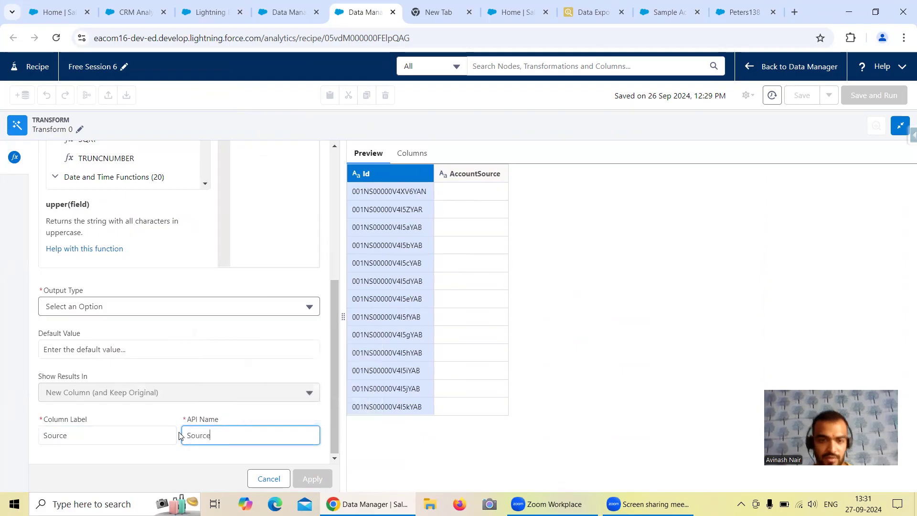
# Enter the formula 'Web' with output type Text, apply it, and return to the recipe canvas.
pyautogui.scroll(5, 211, 359)
pyautogui.click(254, 234)
pyautogui.write("'Web")
pyautogui.scroll(-5, 282, 415)
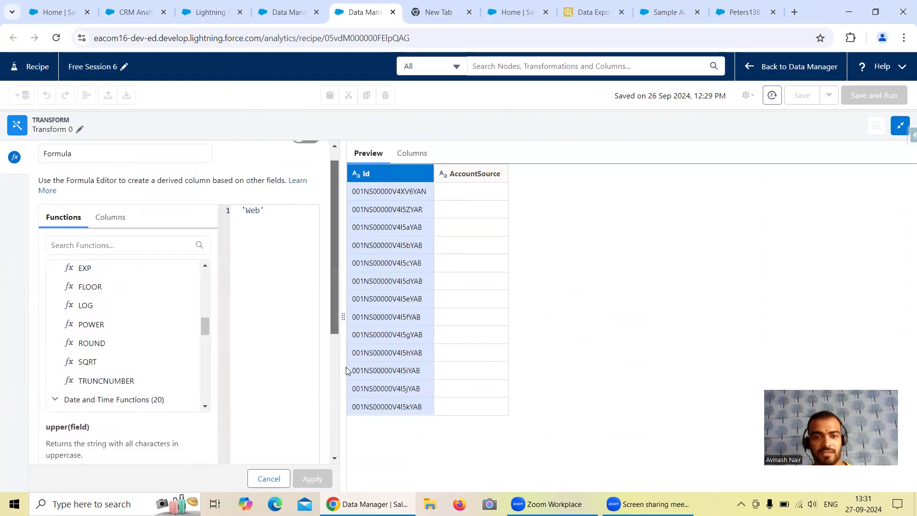
pyautogui.click(90, 306)
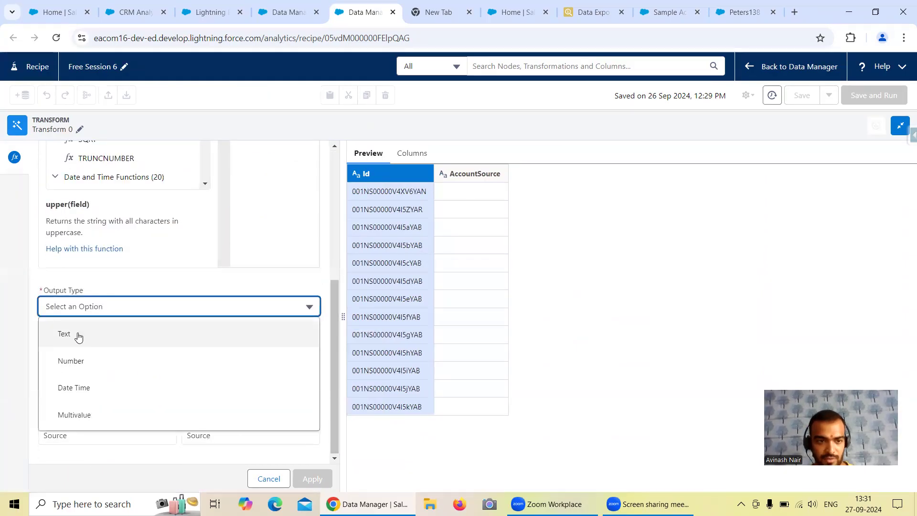
pyautogui.click(104, 354)
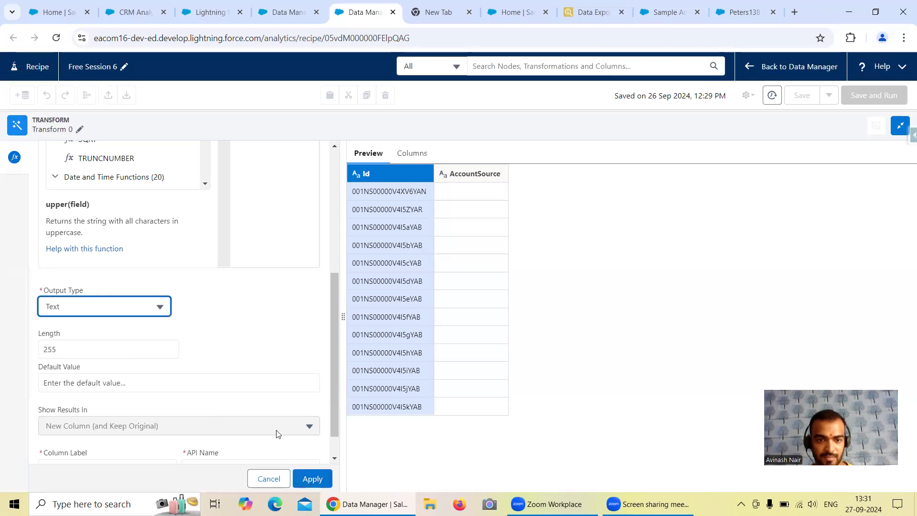
pyautogui.scroll(-1, 267, 409)
pyautogui.click(313, 479)
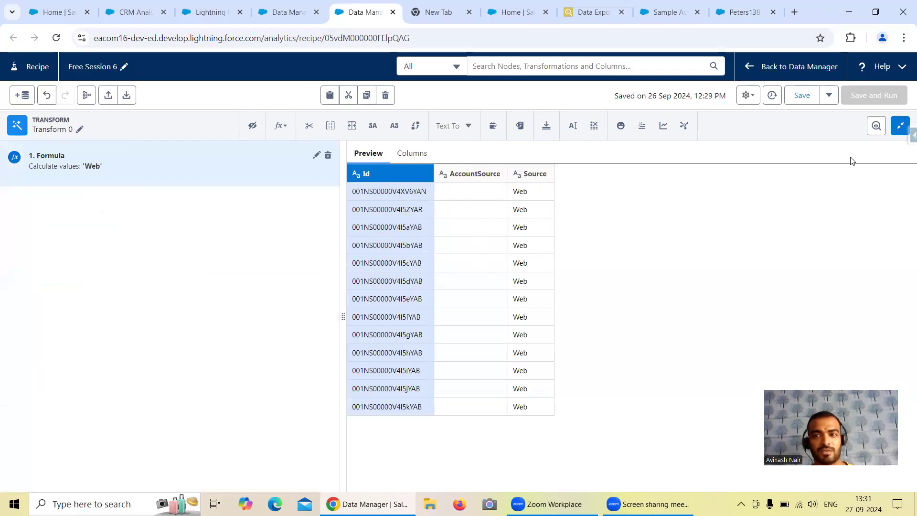
pyautogui.click(900, 133)
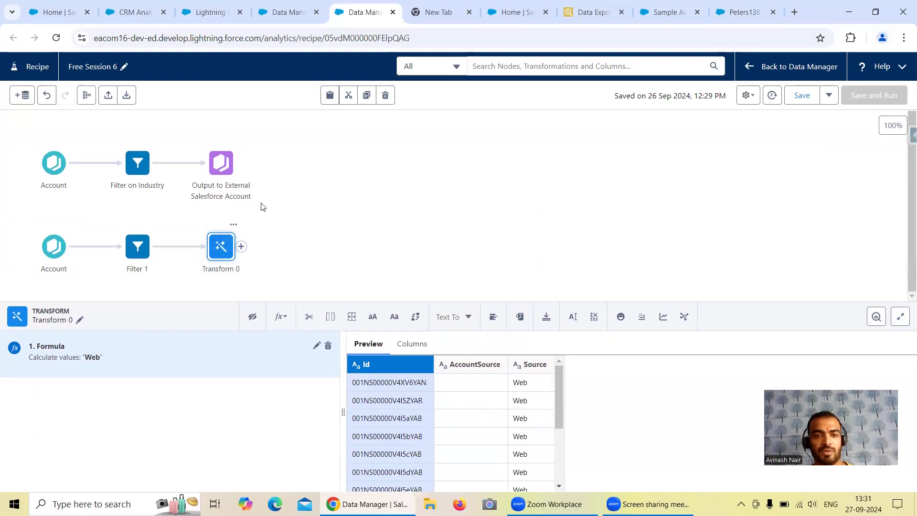
pyautogui.click(241, 246)
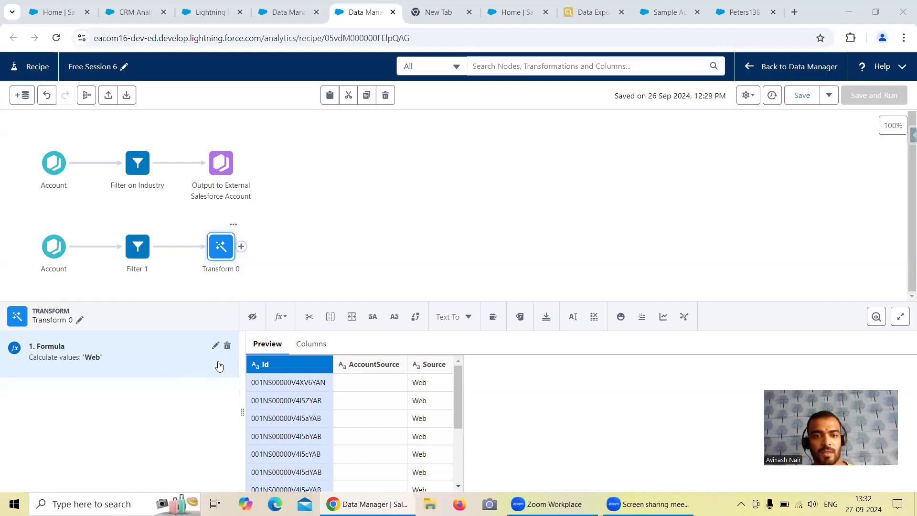
# Remove the AccountSource column from the second Account input node, leaving only Id selected.
pyautogui.click(53, 246)
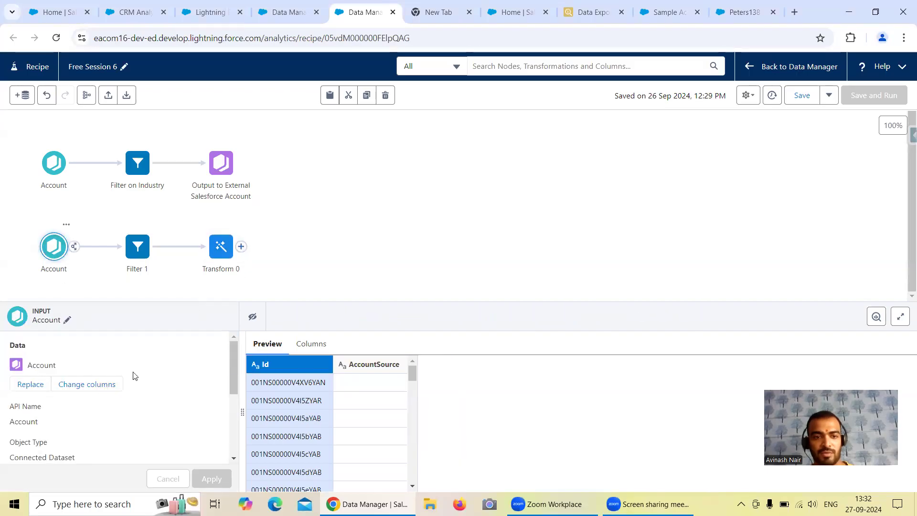
pyautogui.click(110, 385)
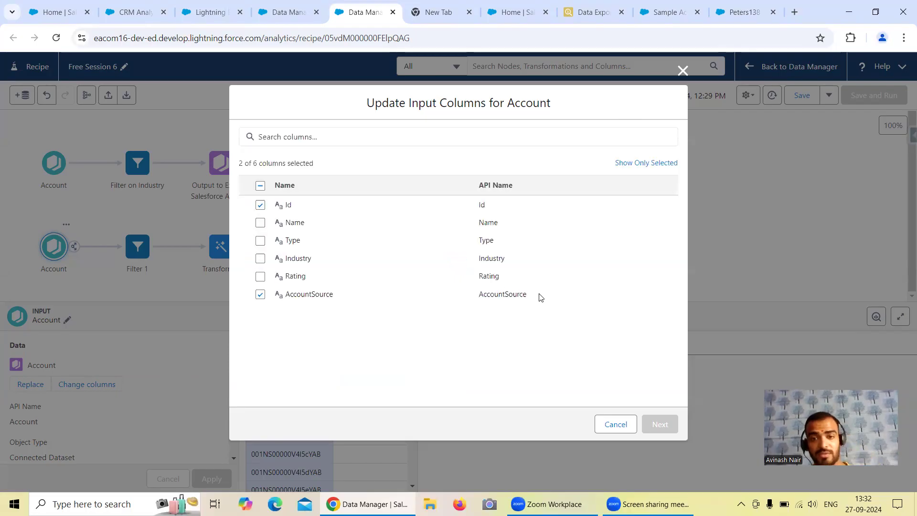
pyautogui.click(260, 295)
pyautogui.click(658, 424)
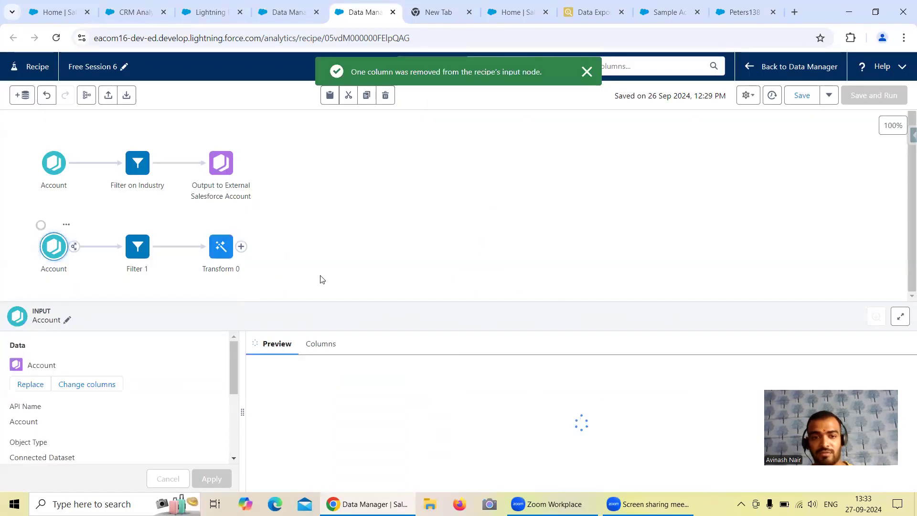
# Check the AccountSource filter in the second branch, and undo the removal of the AccountSource column from its Account input node.
pyautogui.click(138, 246)
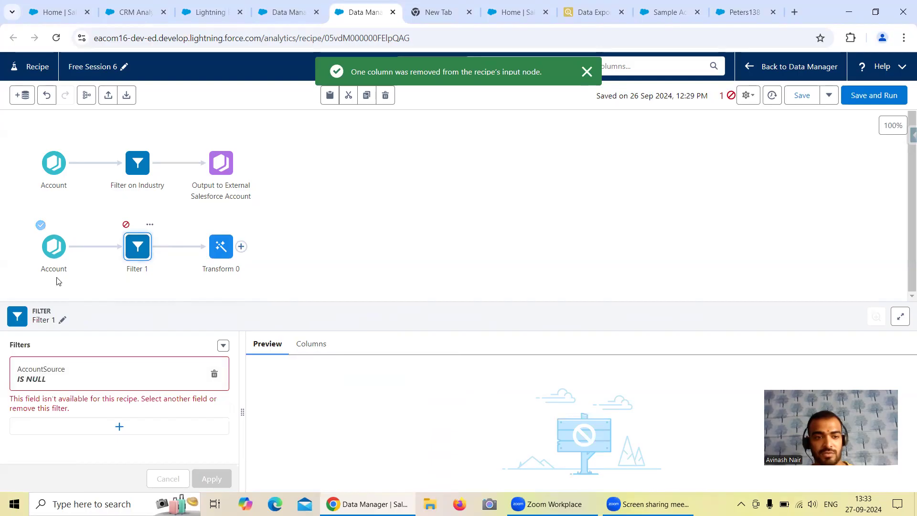
pyautogui.click(56, 256)
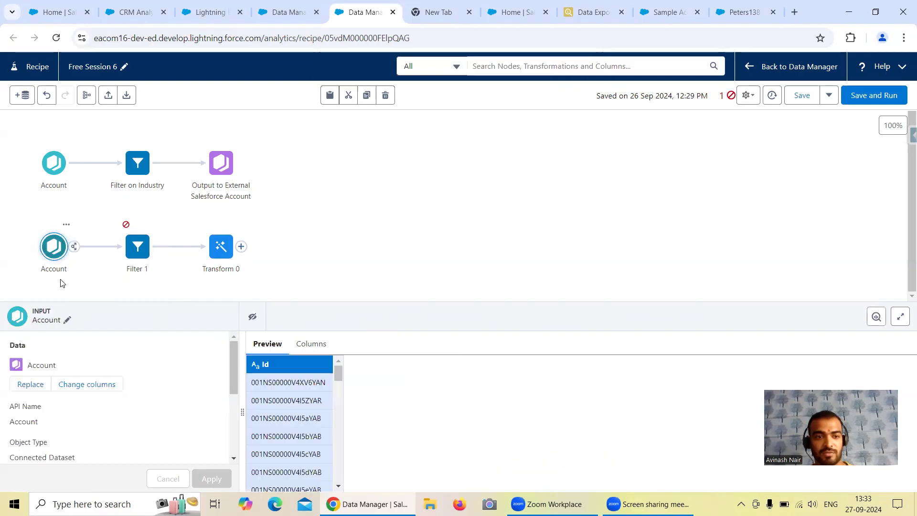
pyautogui.click(47, 95)
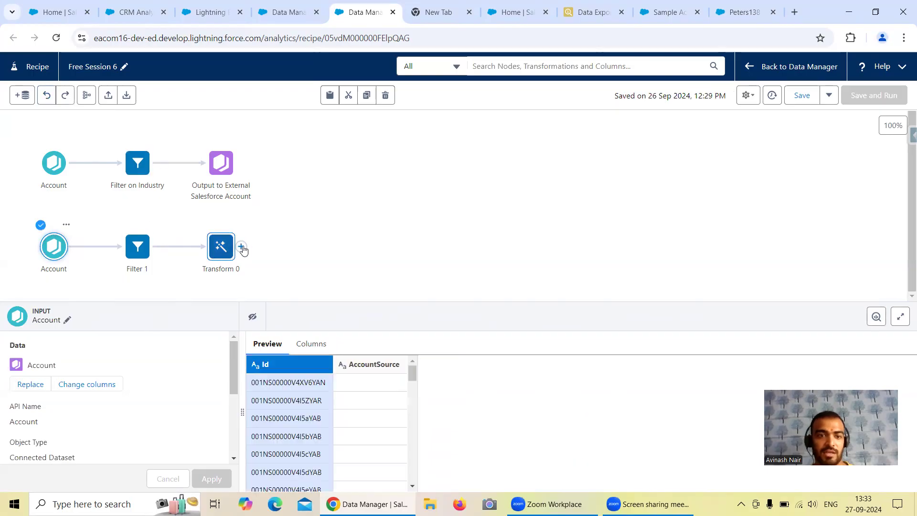
# Add a Drop Columns transformation to the Transform node that drops AccountSource instead of Id, and apply it.
pyautogui.click(241, 247)
pyautogui.click(241, 247)
pyautogui.click(221, 246)
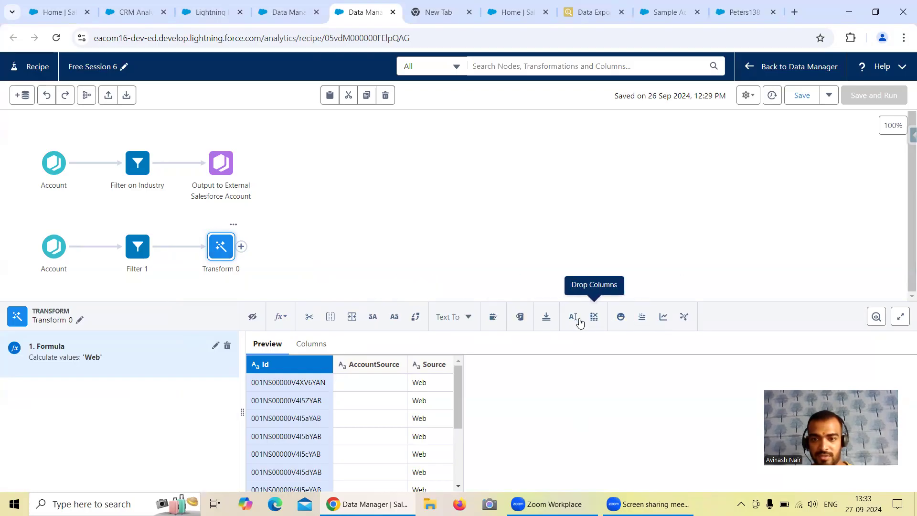
pyautogui.click(594, 317)
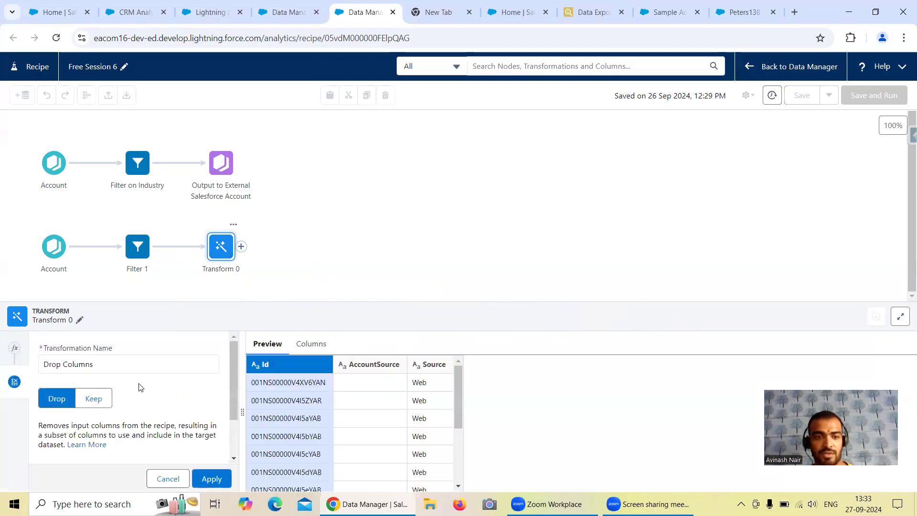
pyautogui.scroll(-2, 162, 384)
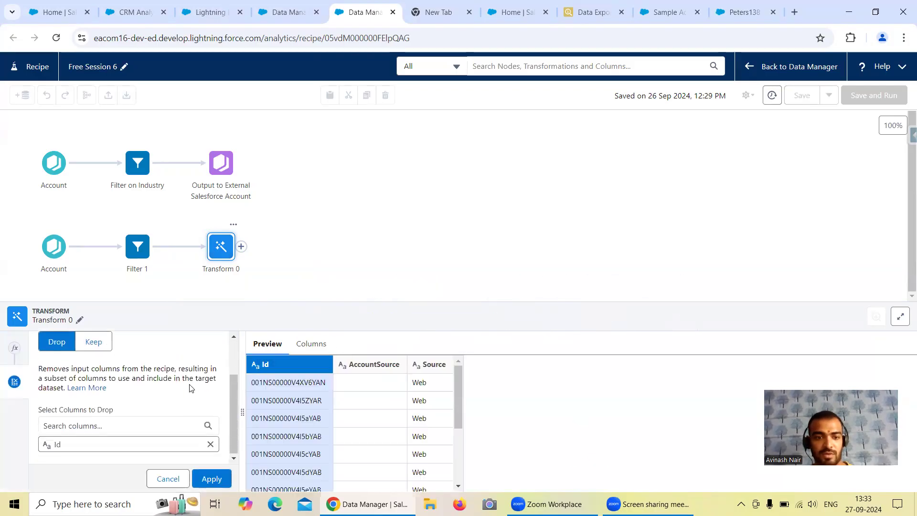
pyautogui.click(210, 444)
pyautogui.click(146, 442)
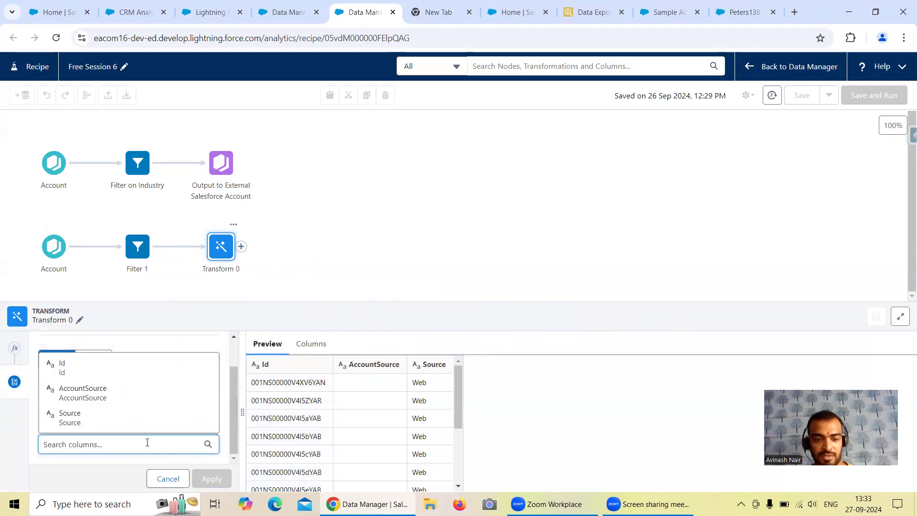
pyautogui.write('Ac')
pyautogui.click(144, 421)
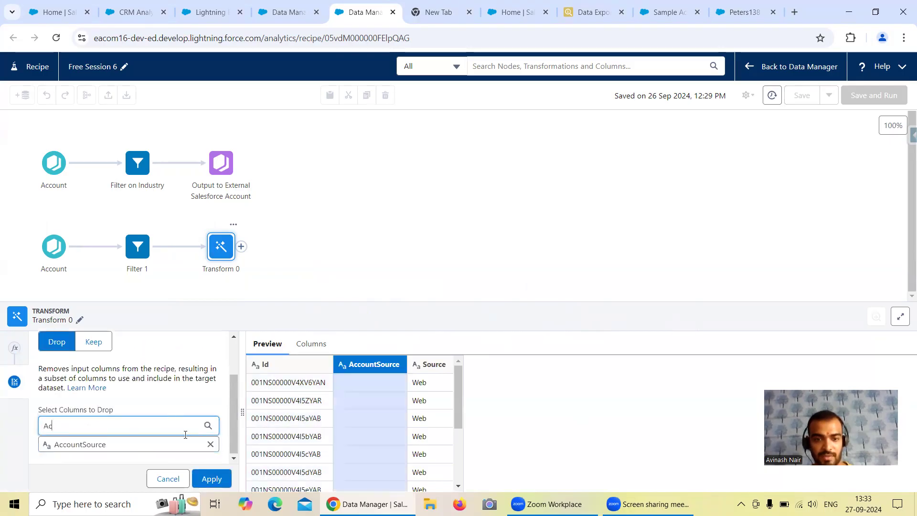
pyautogui.click(212, 478)
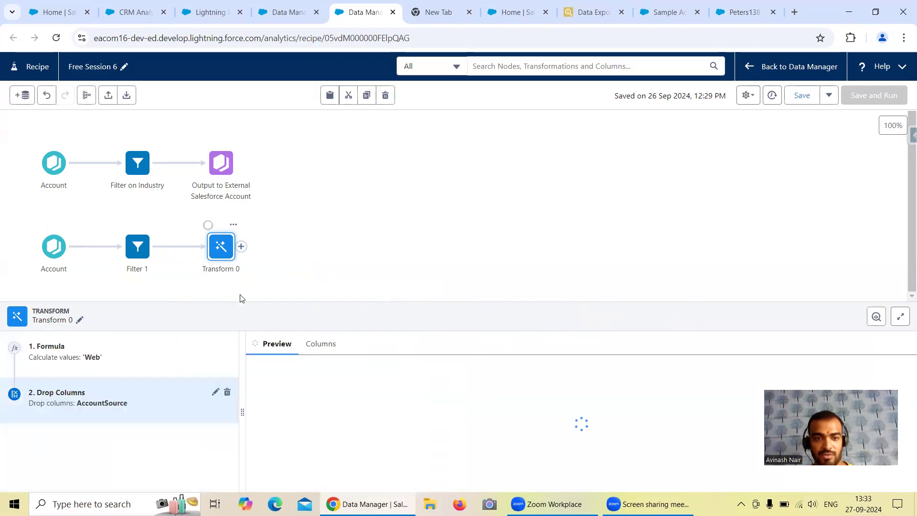
# Add an Output node after the Transform node that writes to the output connection Salesforce_Developer_Org.
pyautogui.click(241, 246)
pyautogui.click(225, 432)
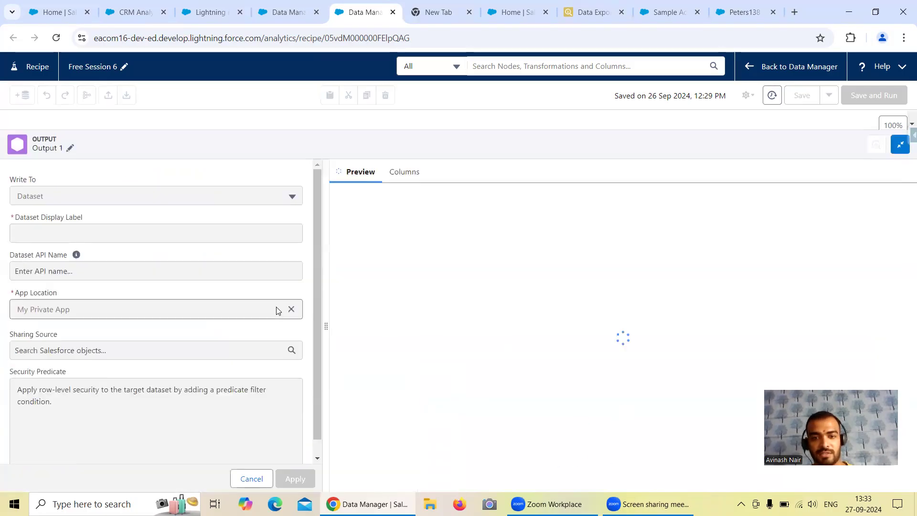
pyautogui.click(116, 167)
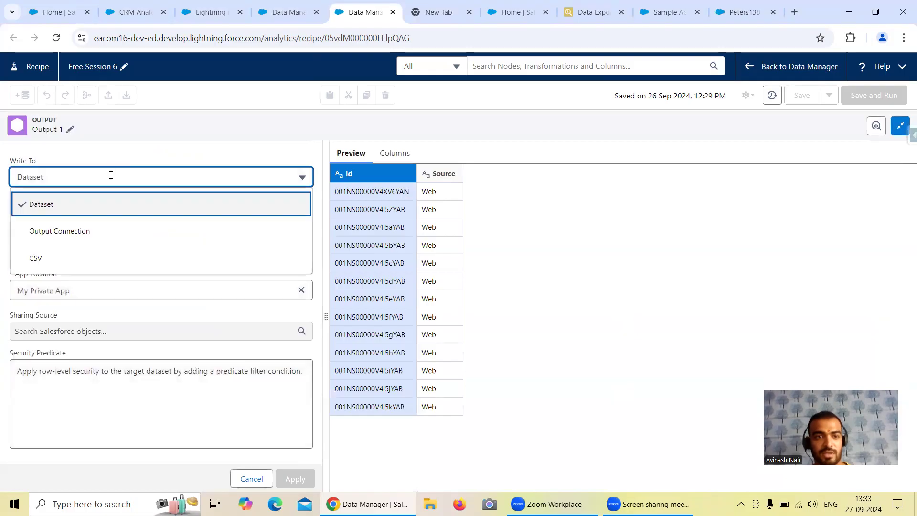
pyautogui.click(110, 233)
pyautogui.click(109, 216)
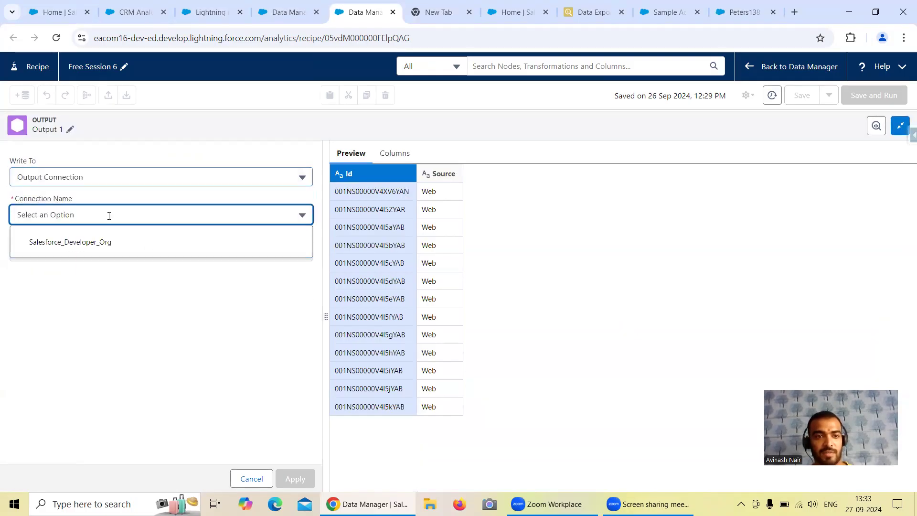
pyautogui.click(107, 245)
# Set the output's operation to UPDATE and its object to Account, and apply the output settings.
pyautogui.click(96, 251)
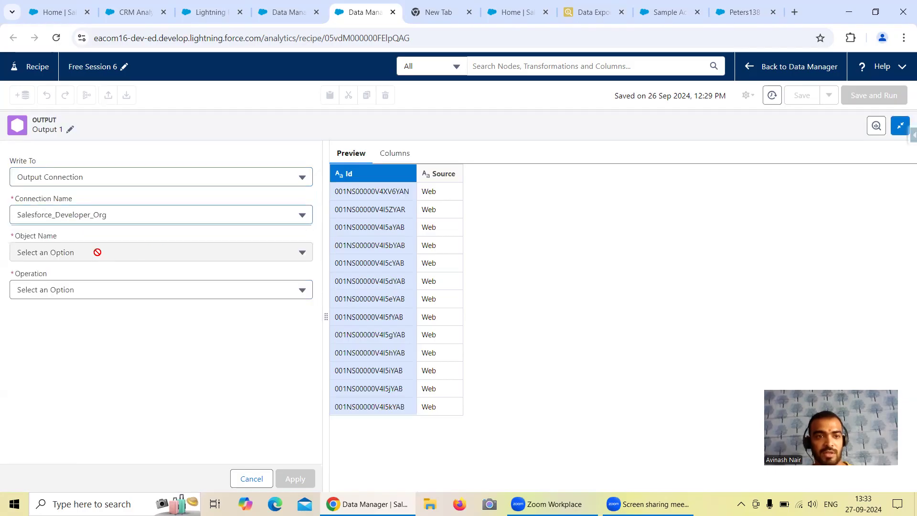
pyautogui.click(109, 289)
pyautogui.click(97, 368)
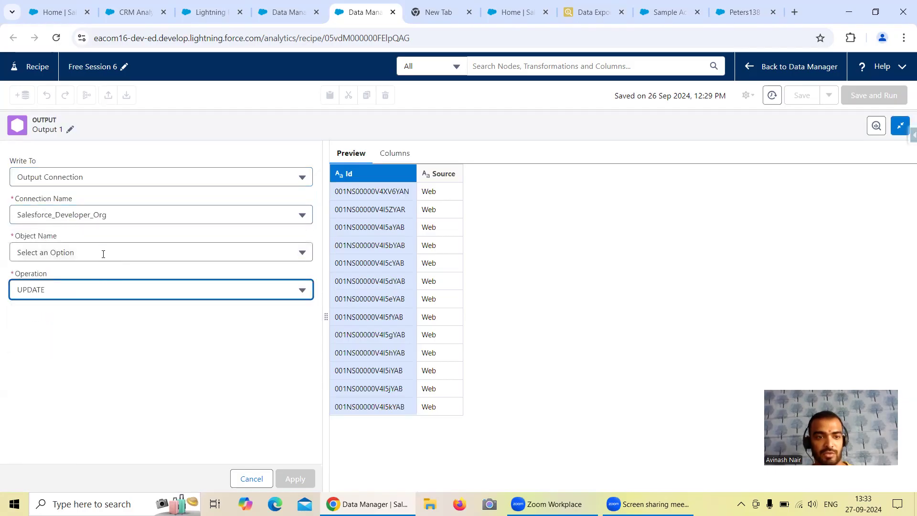
pyautogui.click(103, 254)
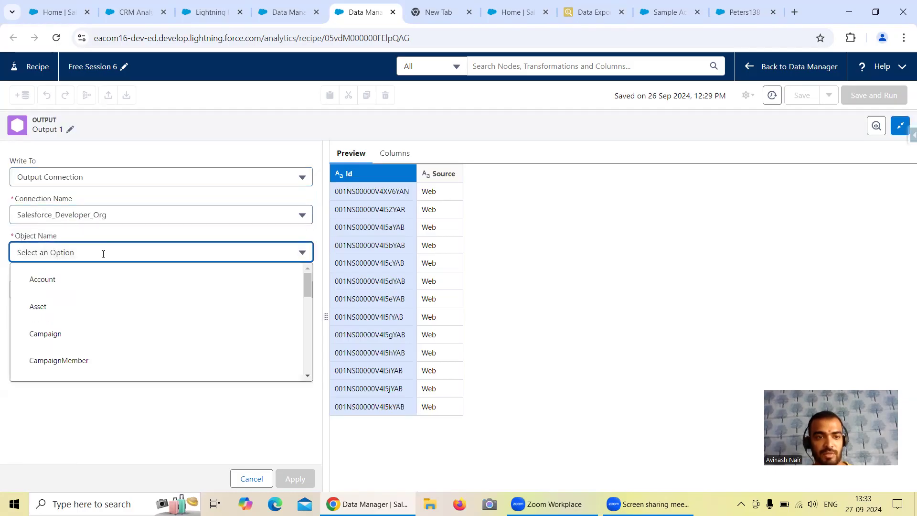
pyautogui.click(110, 281)
pyautogui.click(180, 358)
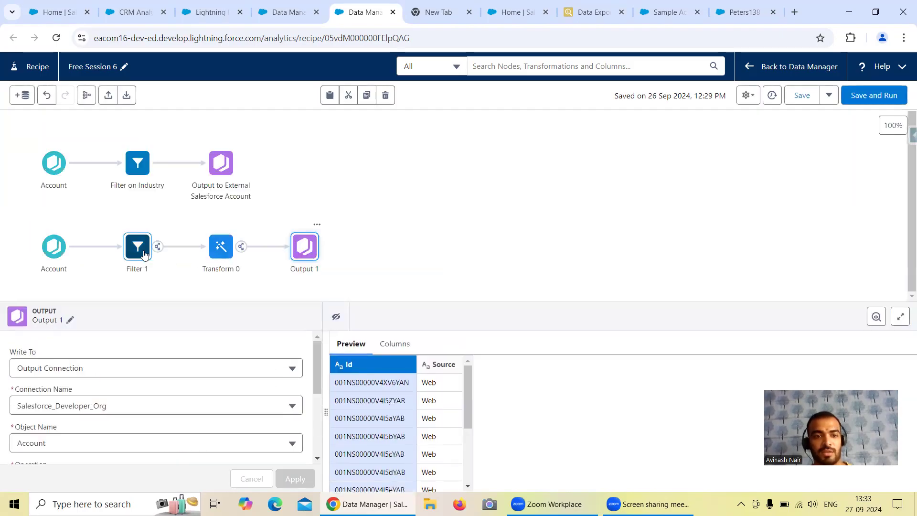
# Rename the second branch's filter node as Filter on Null Account Source.
pyautogui.click(141, 249)
pyautogui.click(62, 320)
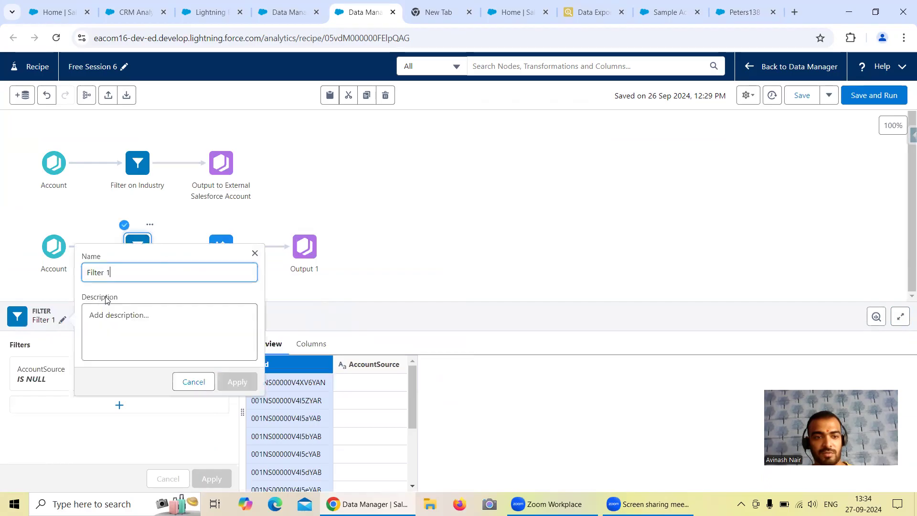
pyautogui.press('BackSpace')
pyautogui.write('o')
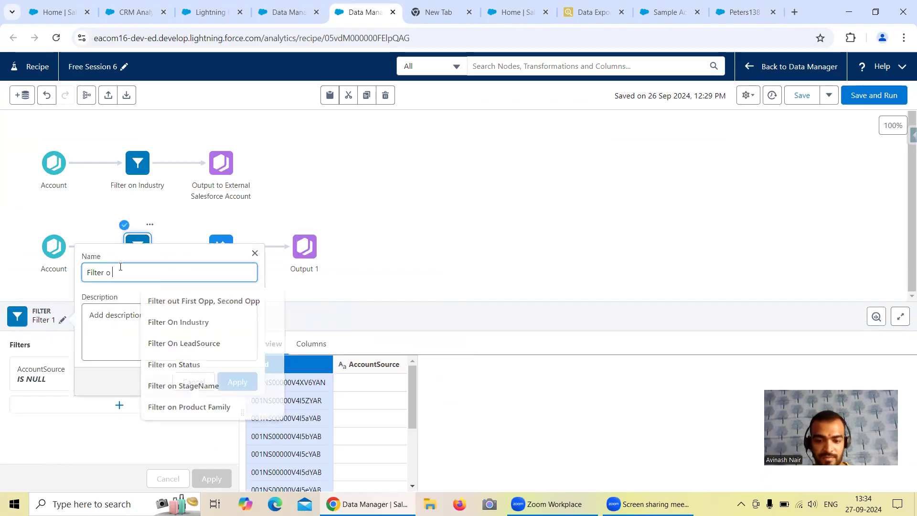
pyautogui.write('n Null Account S')
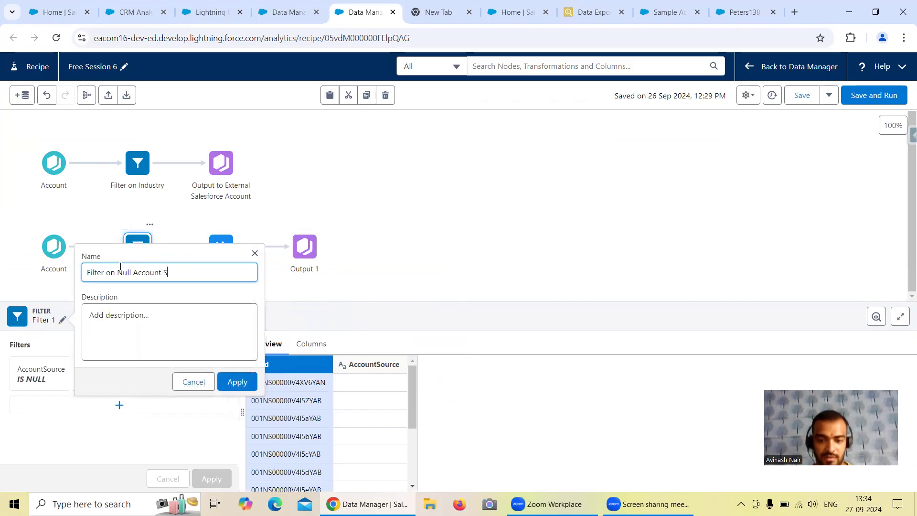
pyautogui.click(237, 382)
# Rename the Transform node as Add a New Field 'Source'.
pyautogui.click(220, 246)
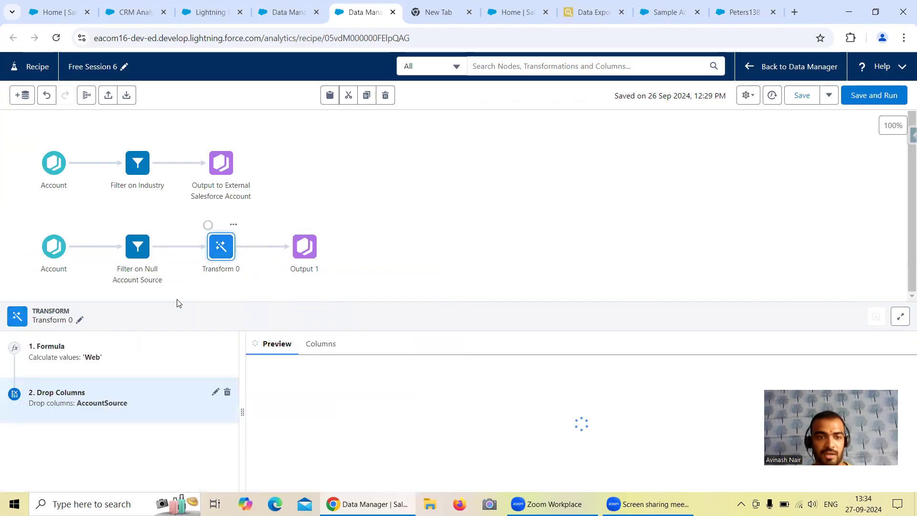
pyautogui.click(78, 321)
pyautogui.moveTo(145, 273); pyautogui.dragTo(99, 277)
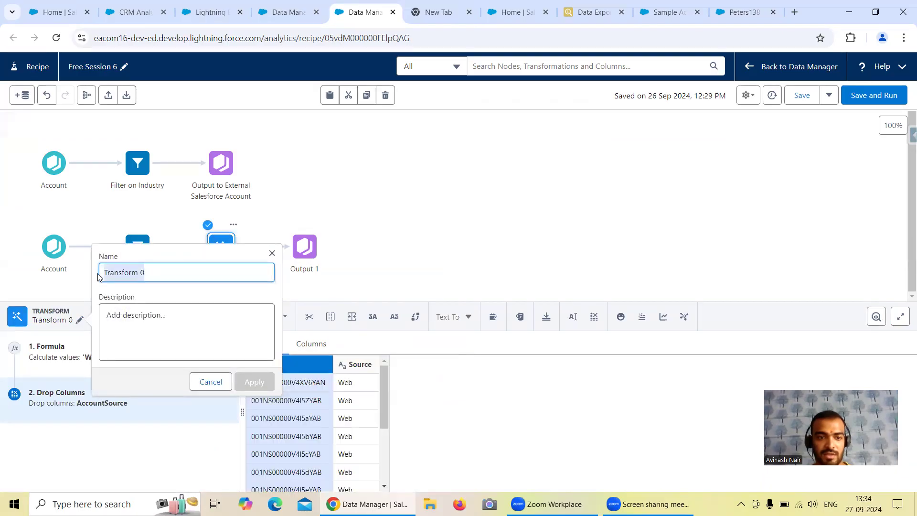
pyautogui.write('Add a New Field')
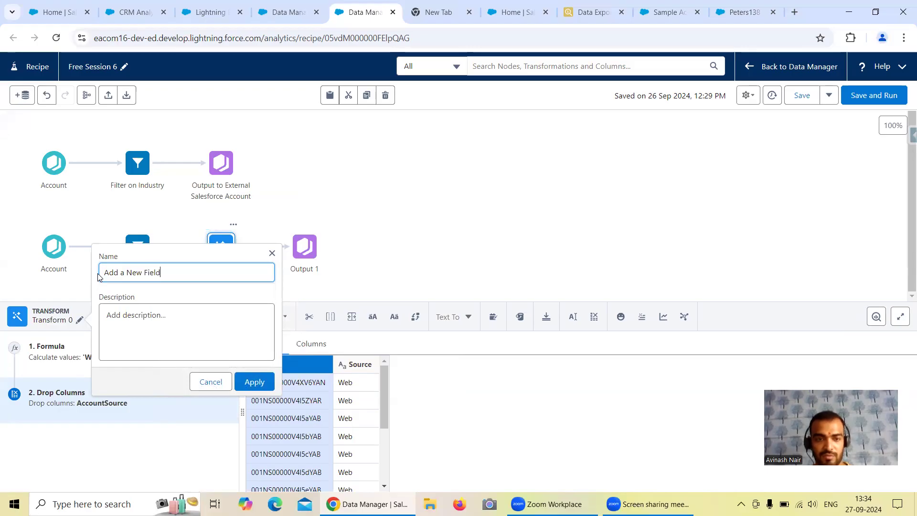
pyautogui.write(" 'Source'")
pyautogui.click(261, 380)
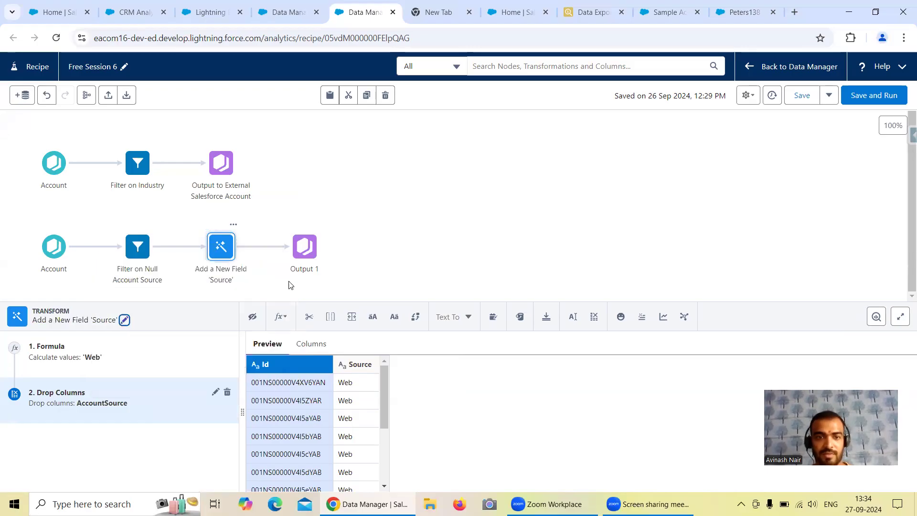
# Rename the second branch's output node as Update Salesforce External Account.
pyautogui.click(304, 252)
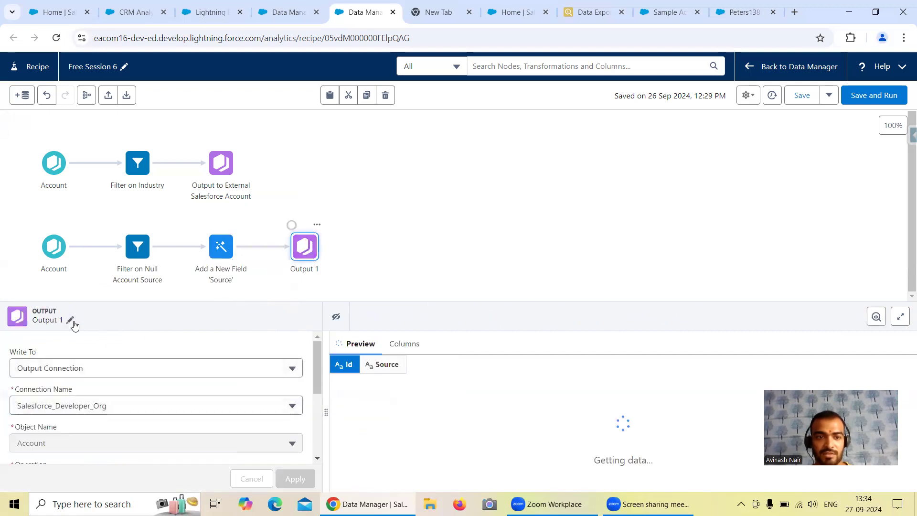
pyautogui.click(70, 319)
pyautogui.moveTo(142, 272); pyautogui.dragTo(89, 274)
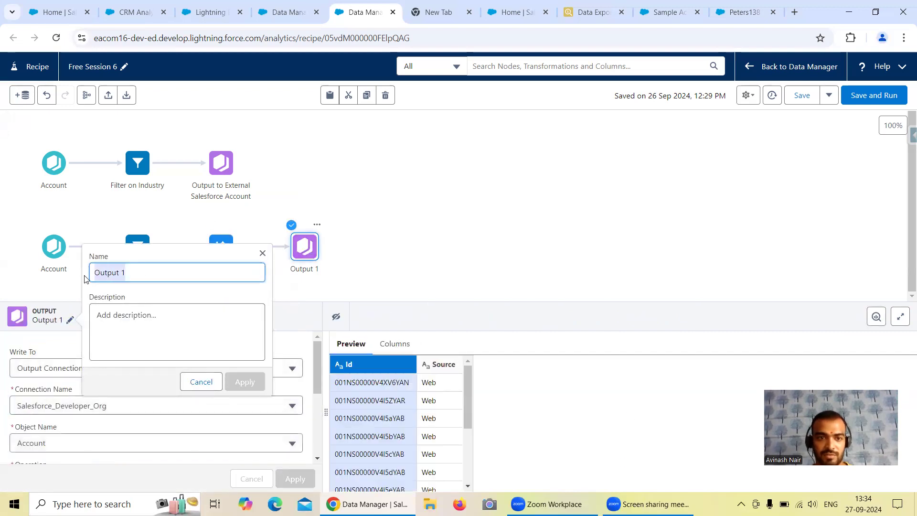
pyautogui.write('Update ')
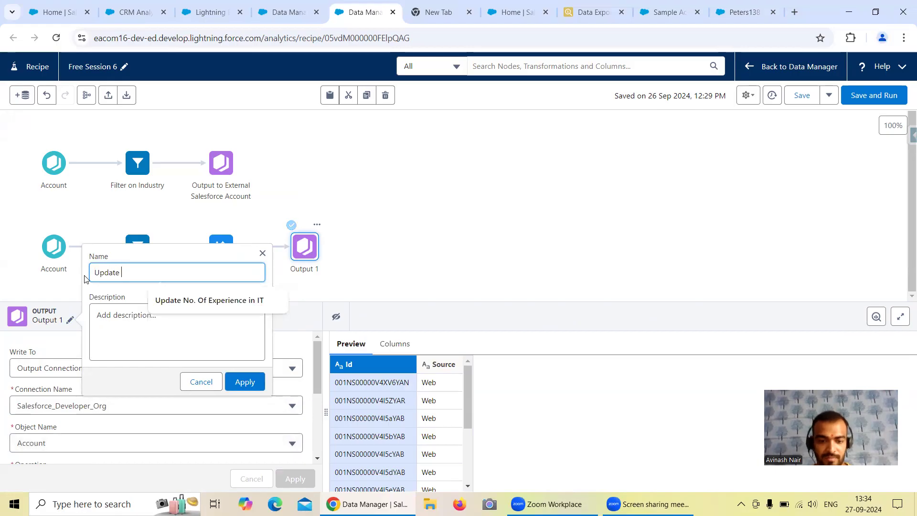
pyautogui.write('Salesforce External Account')
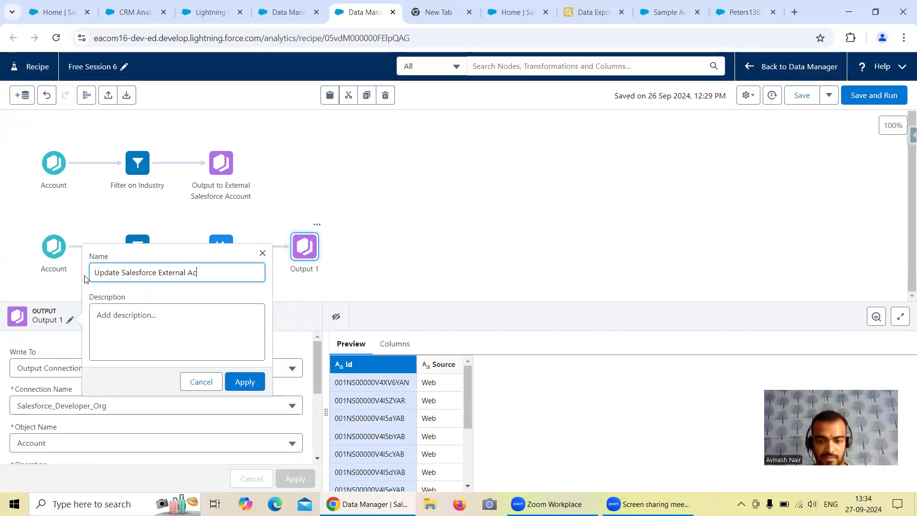
pyautogui.click(245, 382)
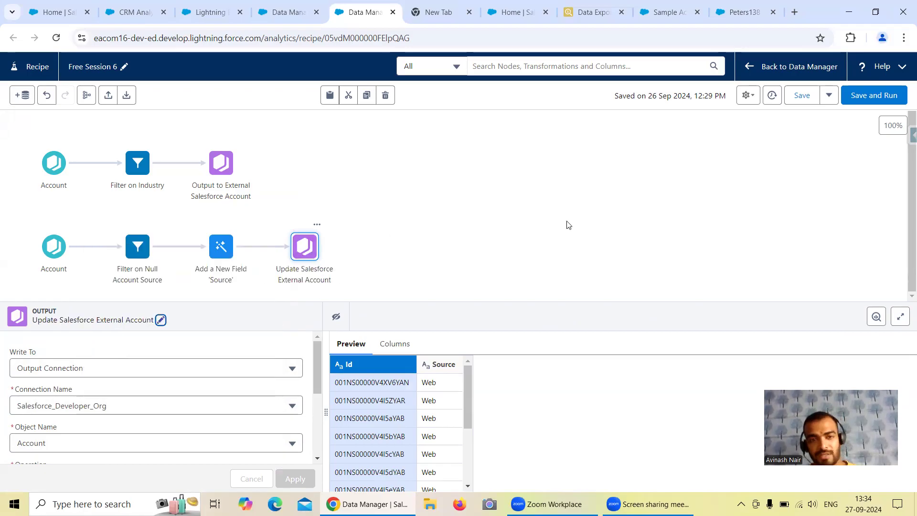
# Rerun the Salesforce Inspector export query for accounts with a null AccountSource, and return to the recipe.
pyautogui.click(594, 15)
pyautogui.click(460, 142)
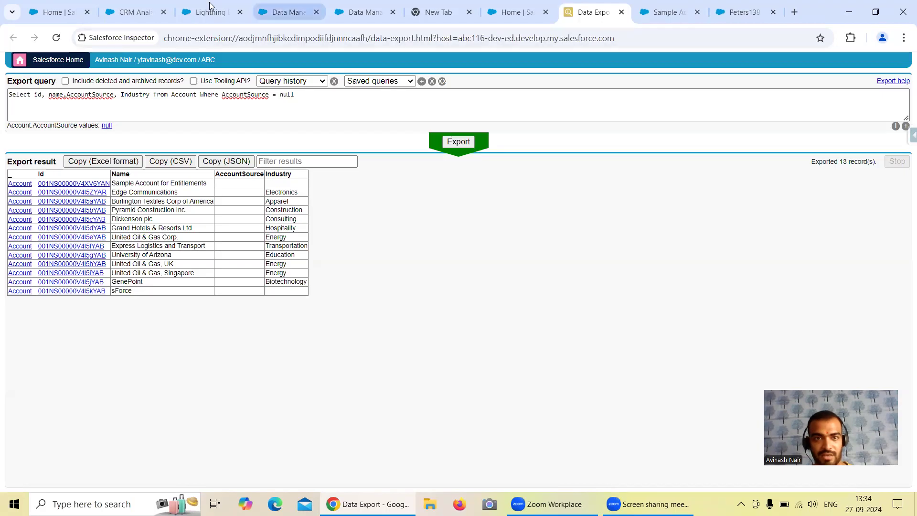
pyautogui.click(287, 12)
pyautogui.click(206, 19)
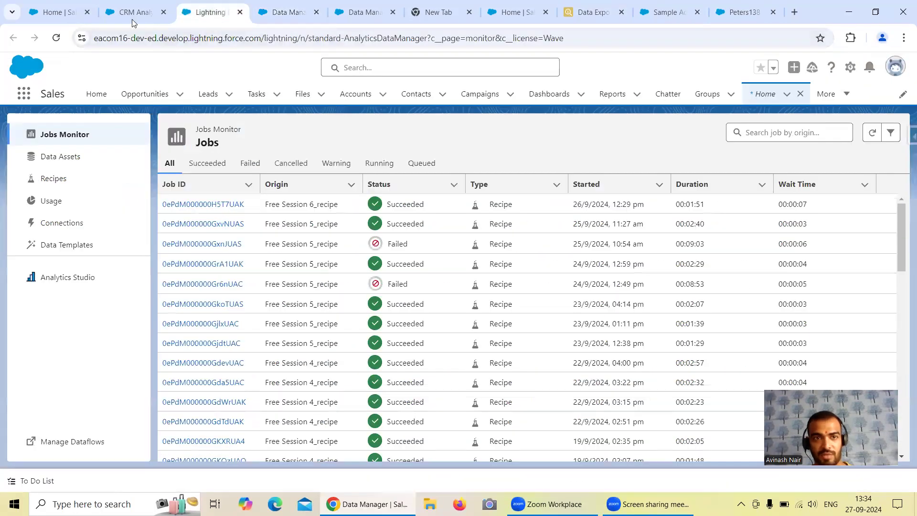
pyautogui.click(134, 22)
pyautogui.click(361, 14)
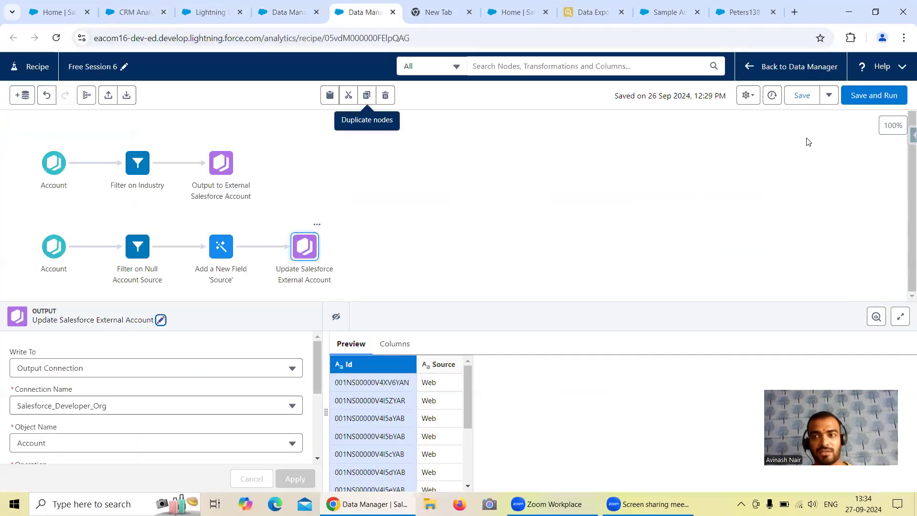
# Save and run the recipe, and refresh the Data Manager's jobs monitor to track the run.
pyautogui.click(870, 102)
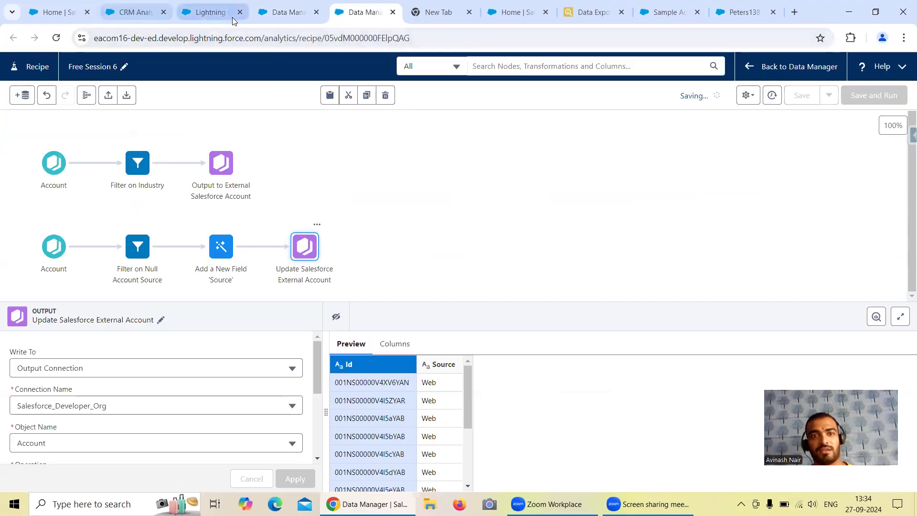
pyautogui.click(262, 14)
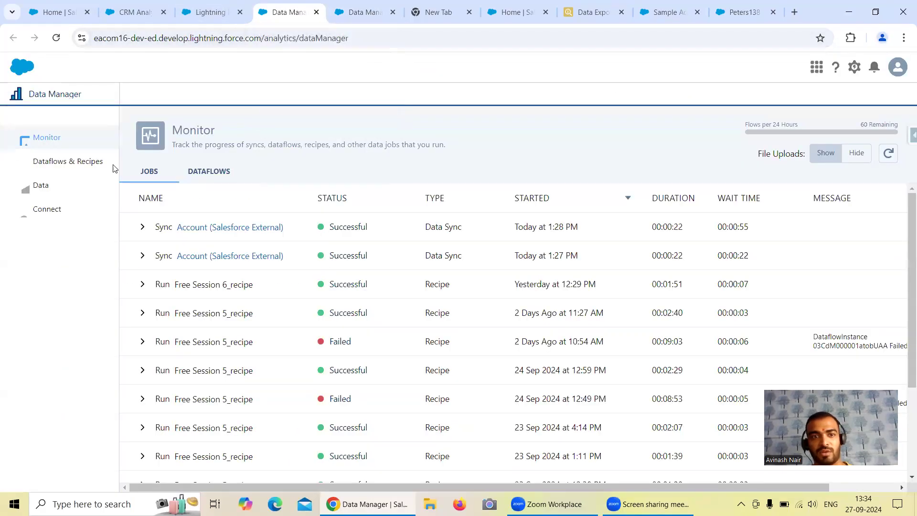
pyautogui.click(888, 155)
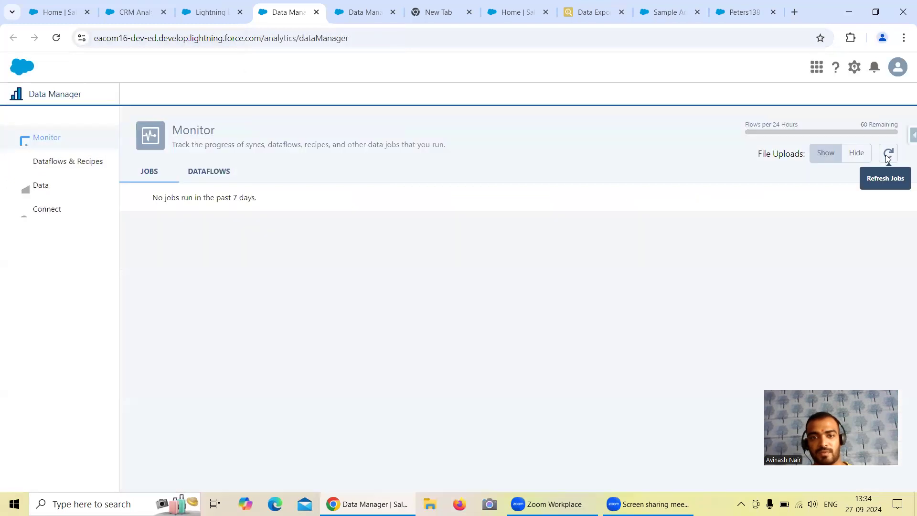
pyautogui.click(888, 155)
pyautogui.click(888, 155)
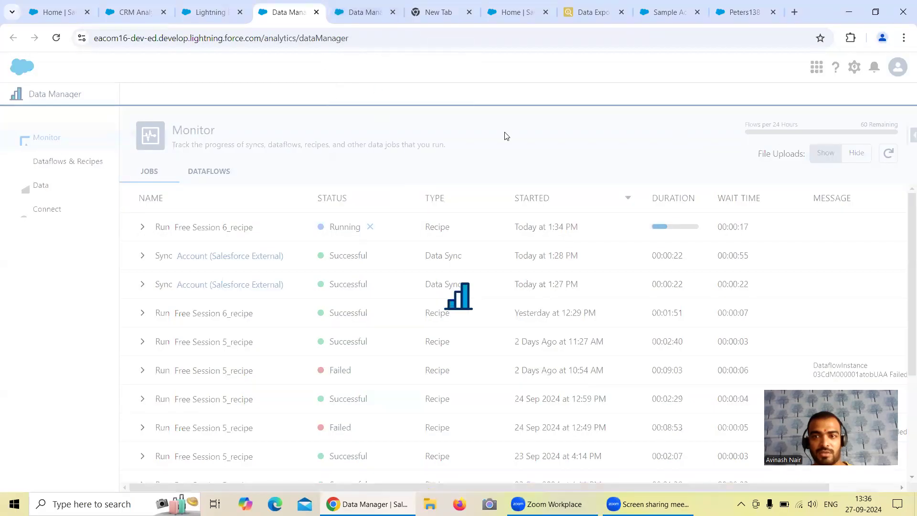
# Return to the Free Session 6 recipe and open the settings of the Filter on Industry node.
pyautogui.click(337, 22)
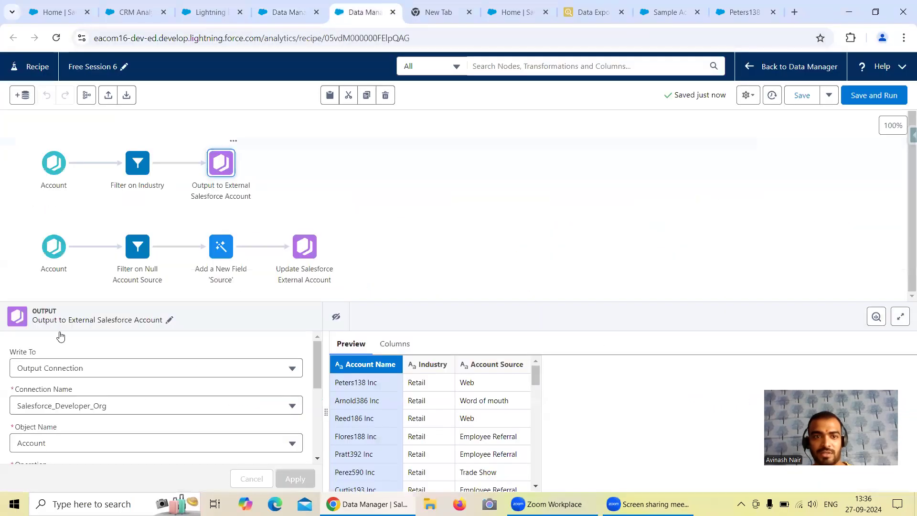
pyautogui.click(262, 192)
pyautogui.click(219, 167)
pyautogui.click(138, 164)
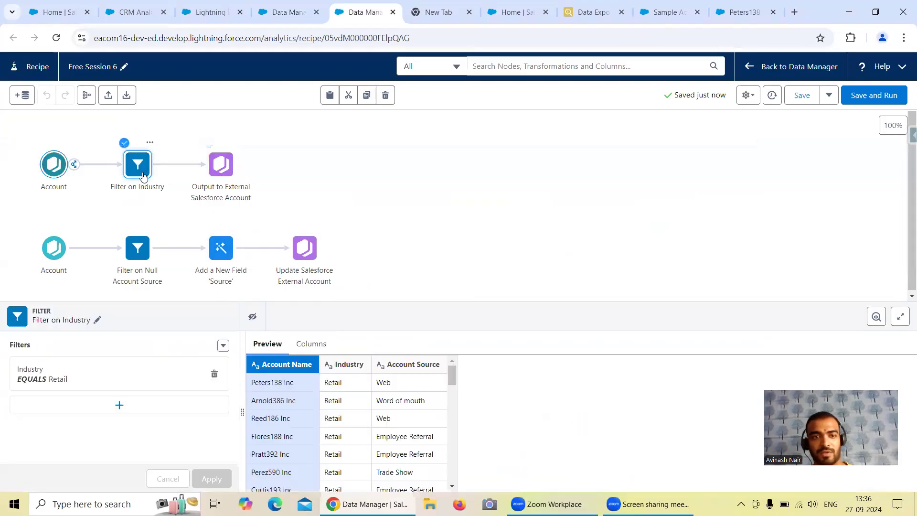
# Change the Industry filter condition's operator to is null.
pyautogui.click(123, 380)
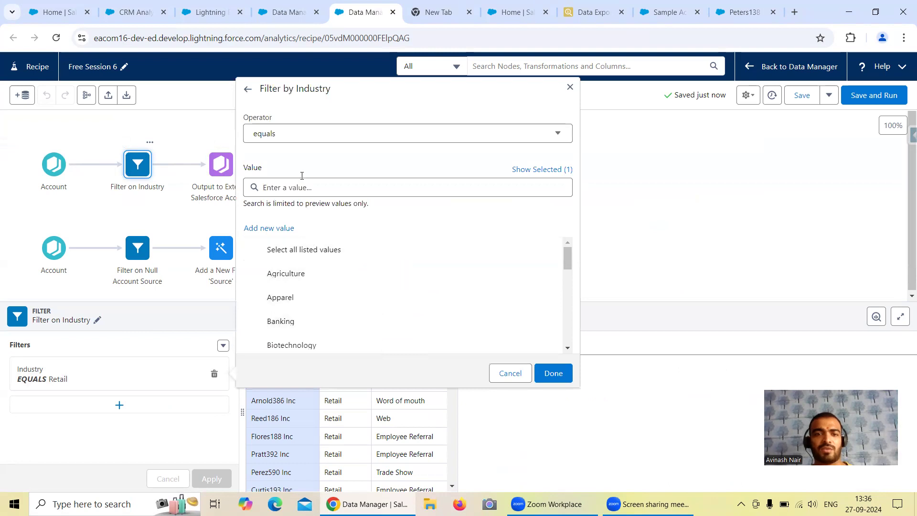
pyautogui.click(293, 140)
pyautogui.scroll(-3, 301, 196)
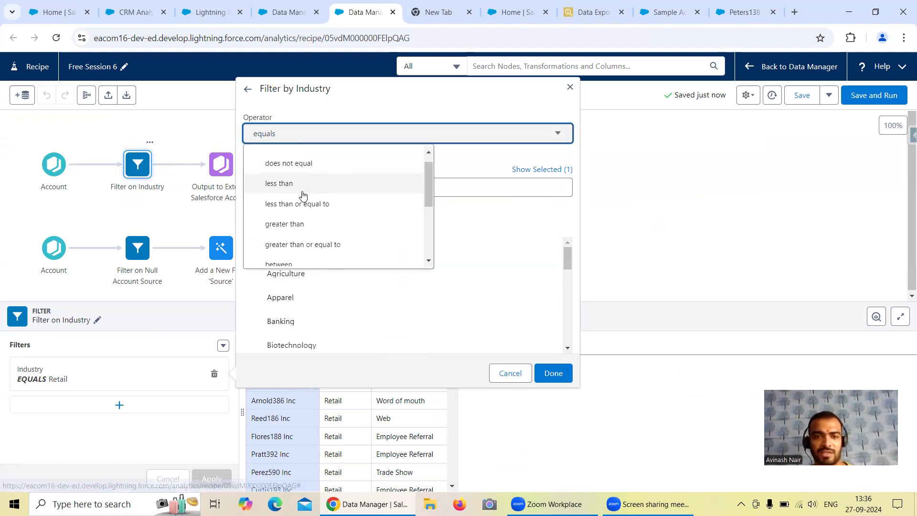
pyautogui.click(301, 241)
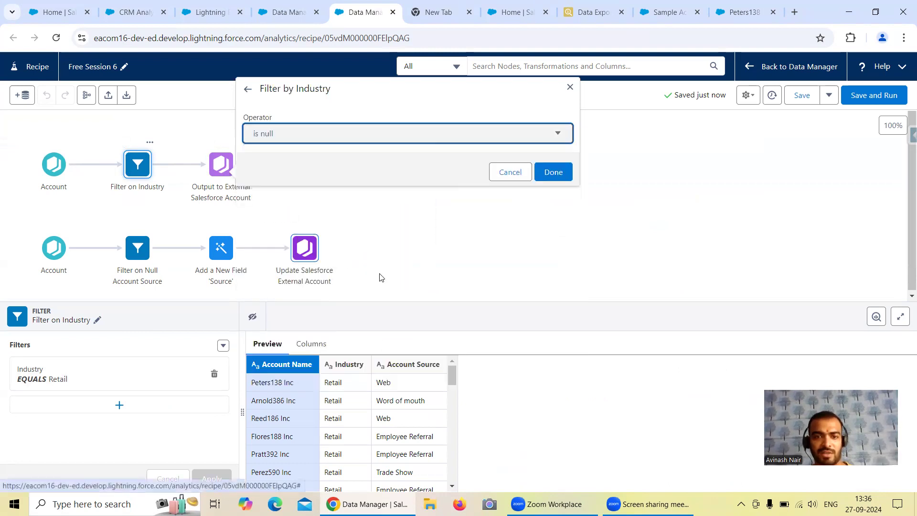
pyautogui.click(551, 172)
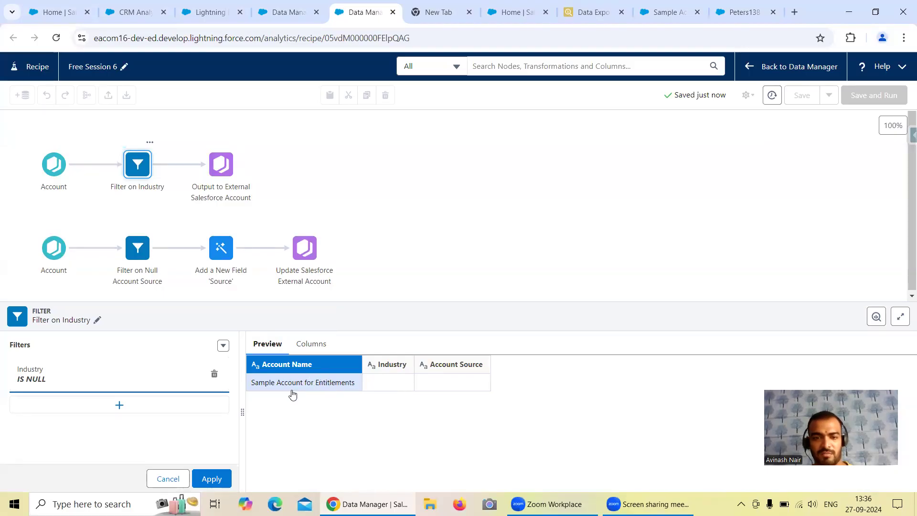
# Set the Industry filter condition's operator to equals.
pyautogui.click(88, 381)
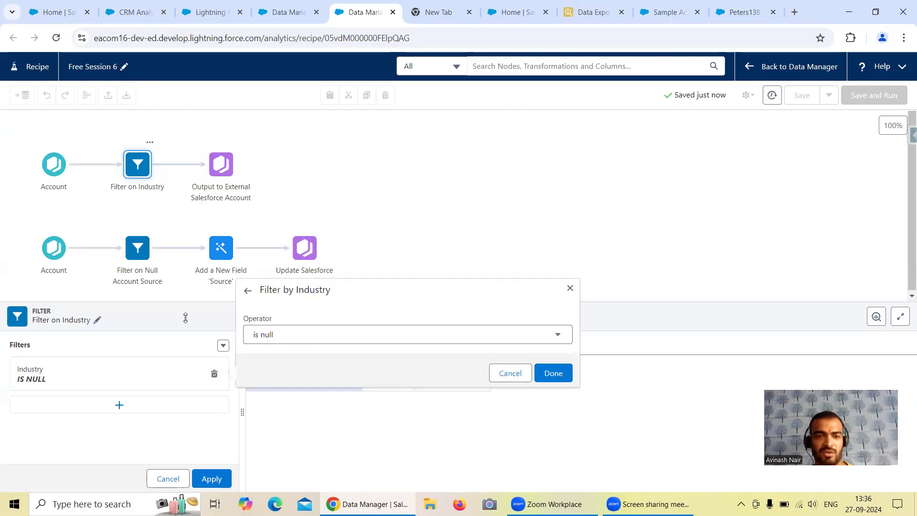
pyautogui.click(306, 338)
pyautogui.scroll(-3, 341, 389)
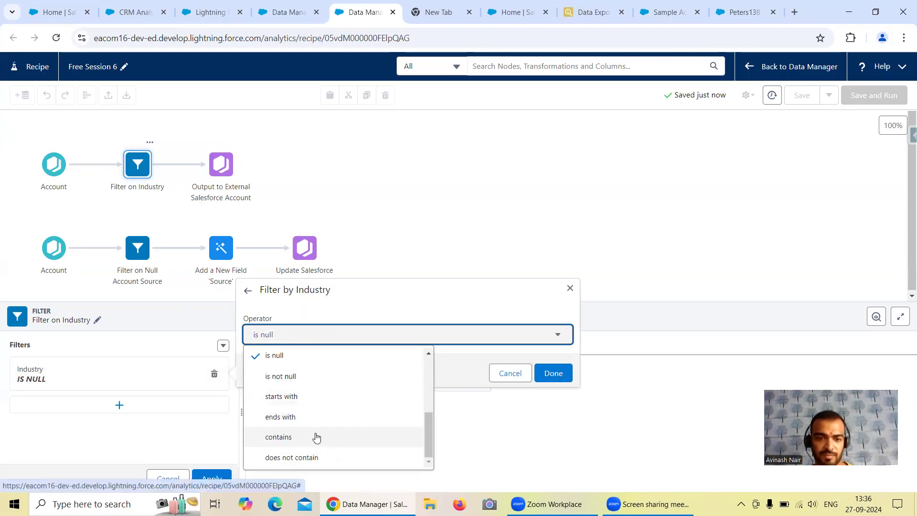
pyautogui.scroll(5, 328, 408)
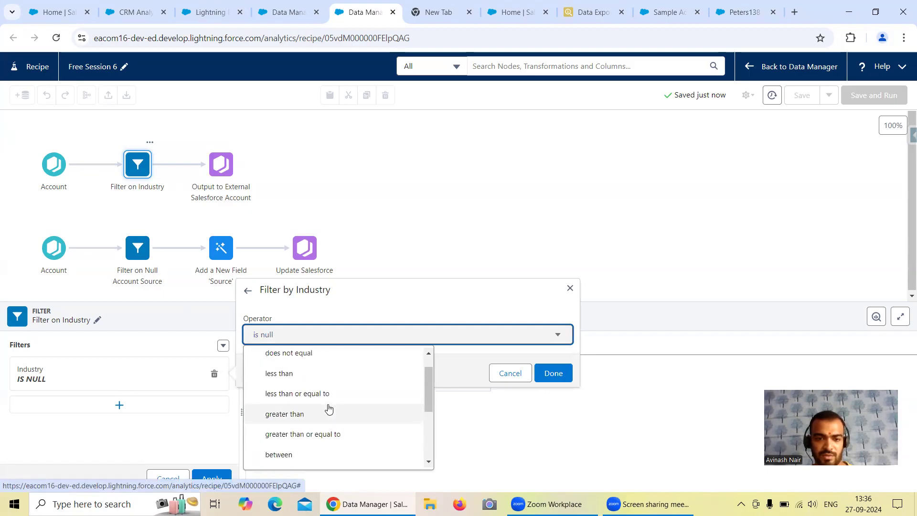
pyautogui.click(291, 360)
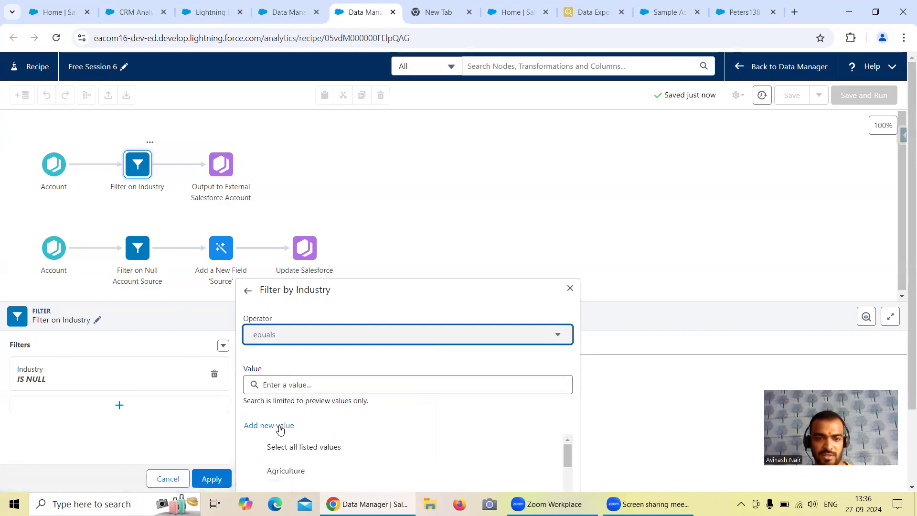
# Add the custom value A as the Industry filter's match value, and apply the filter.
pyautogui.click(295, 384)
pyautogui.write('A')
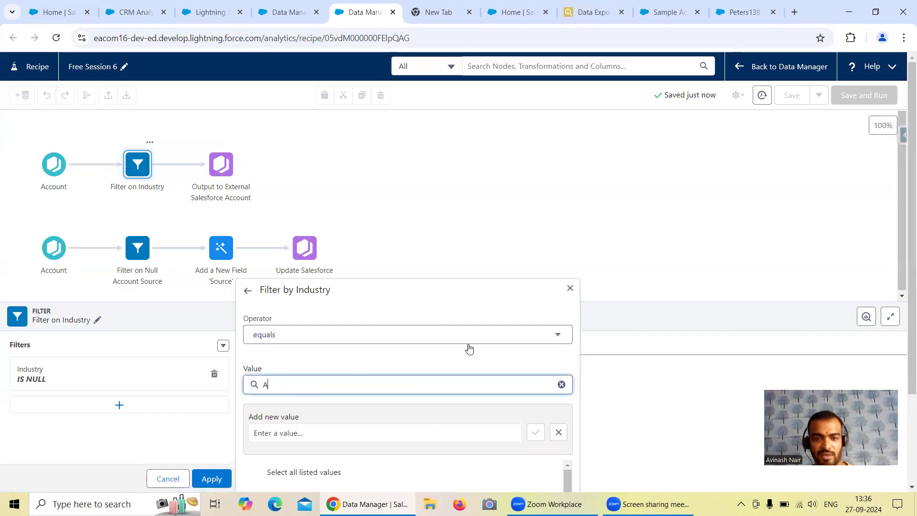
pyautogui.click(552, 373)
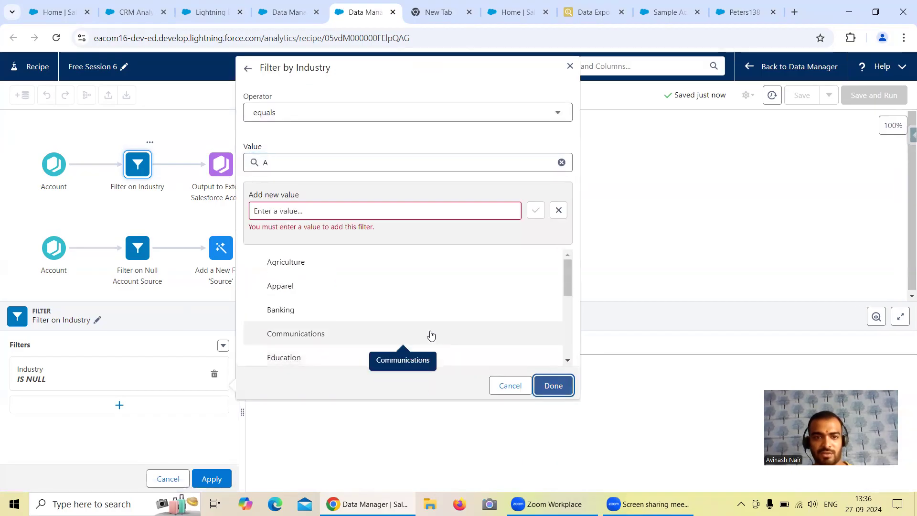
pyautogui.click(318, 210)
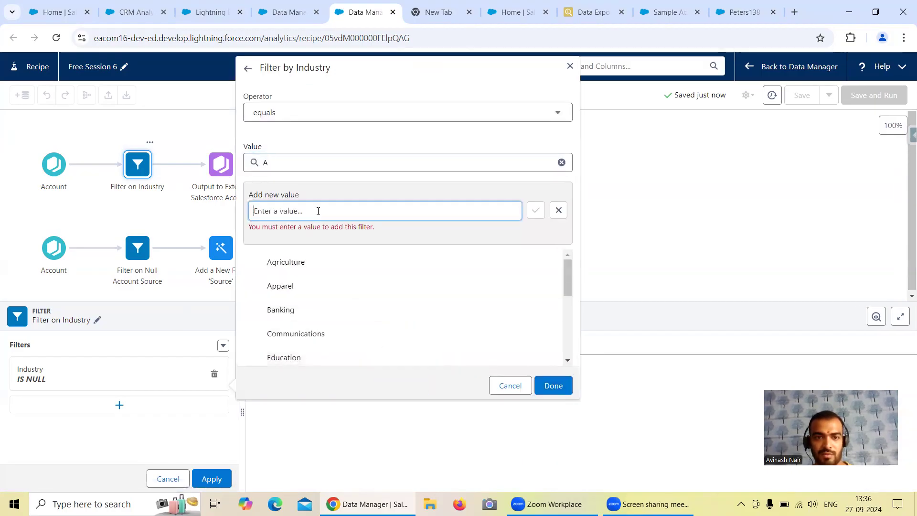
pyautogui.write('A')
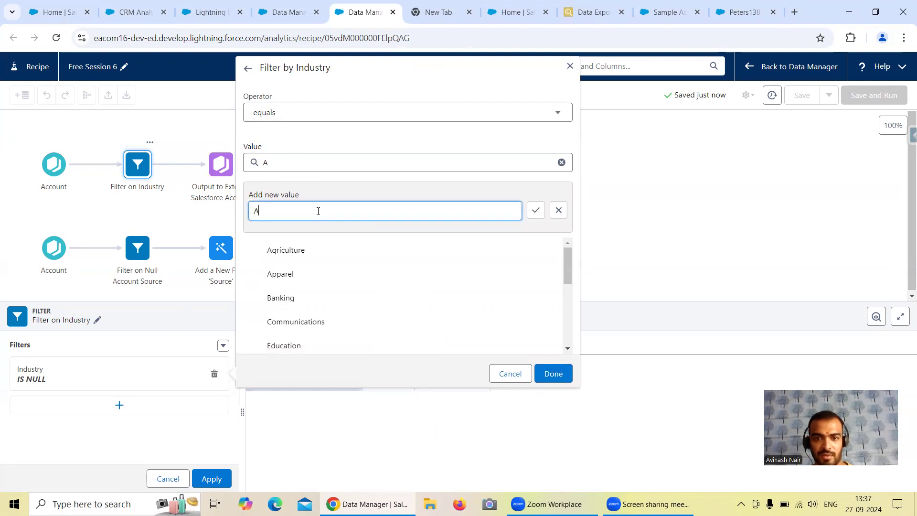
pyautogui.click(536, 211)
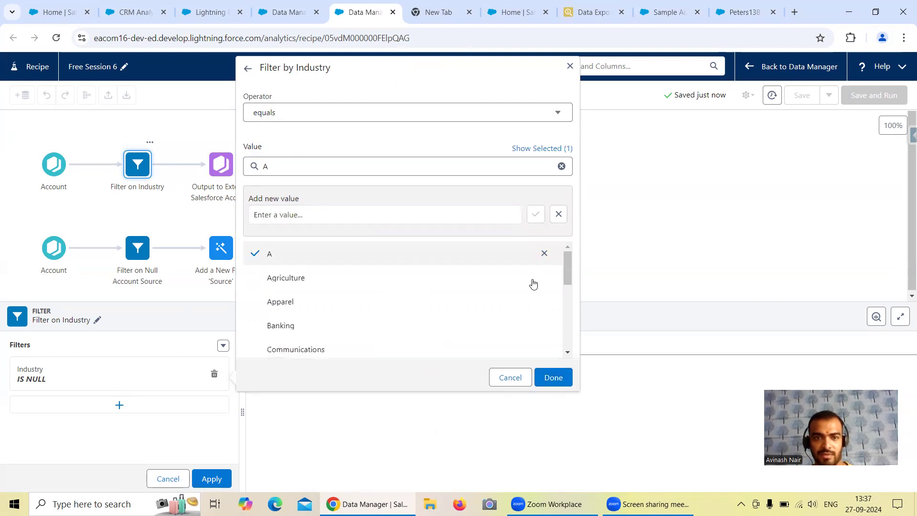
pyautogui.click(549, 375)
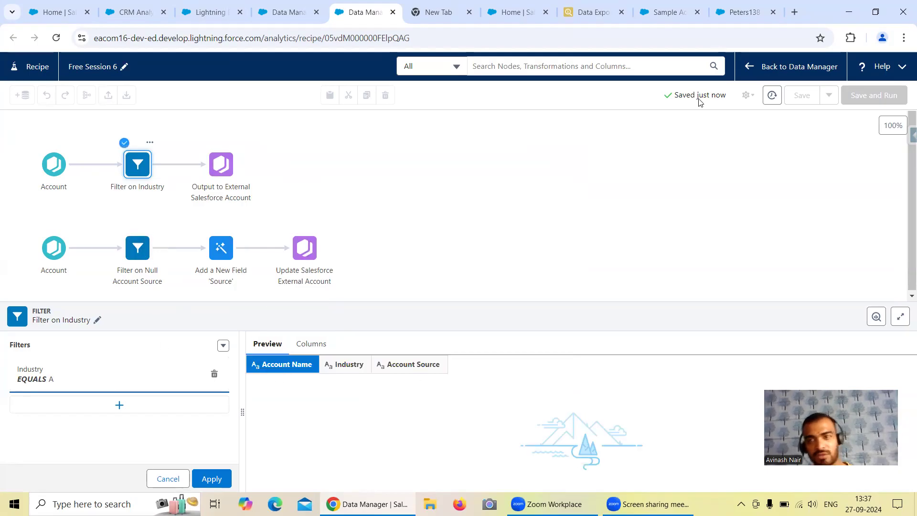
pyautogui.click(212, 478)
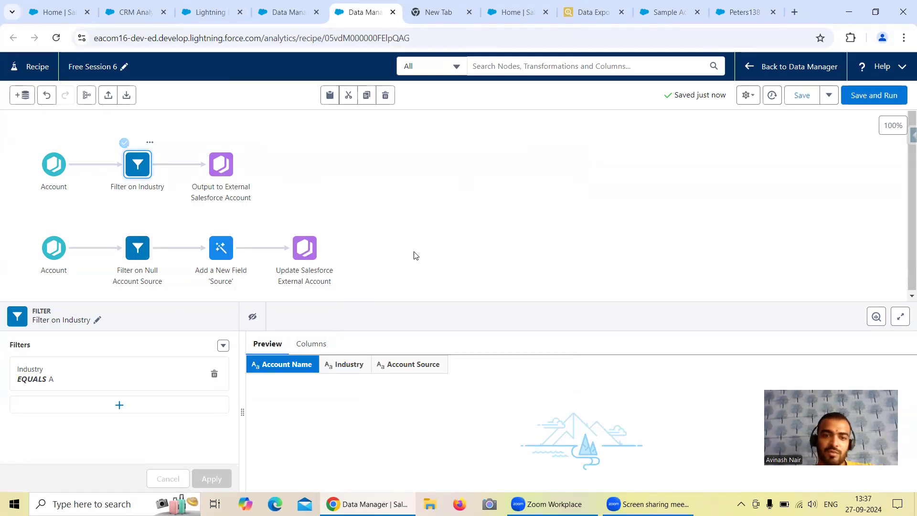
# Refresh the recipe's data previews, and check the previews of both output nodes.
pyautogui.click(448, 185)
pyautogui.click(748, 95)
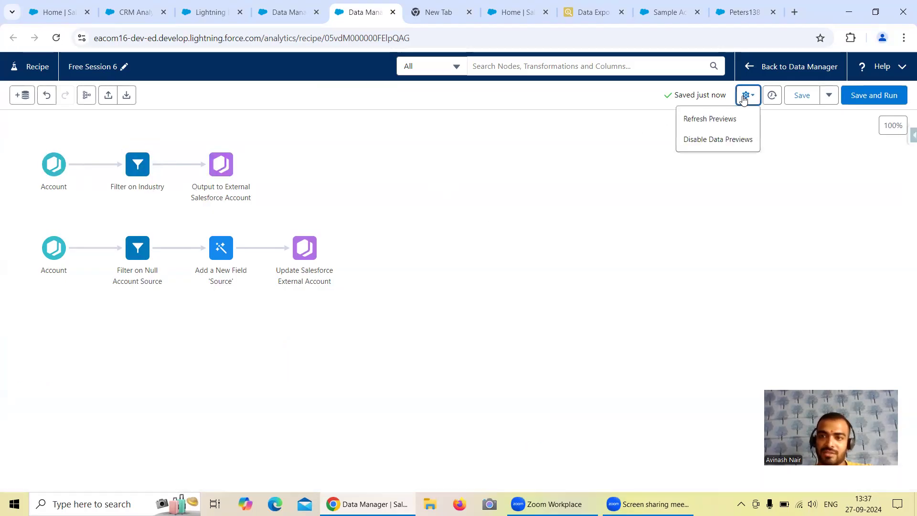
pyautogui.click(720, 123)
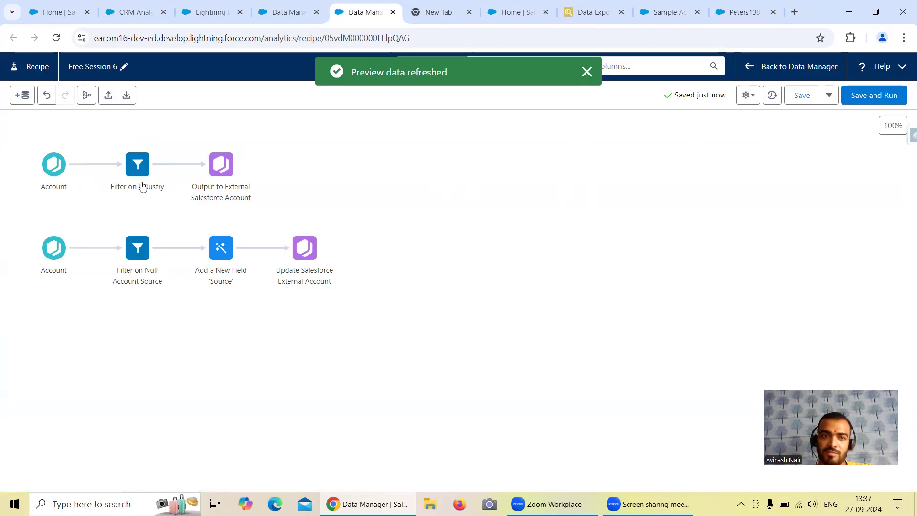
pyautogui.click(246, 191)
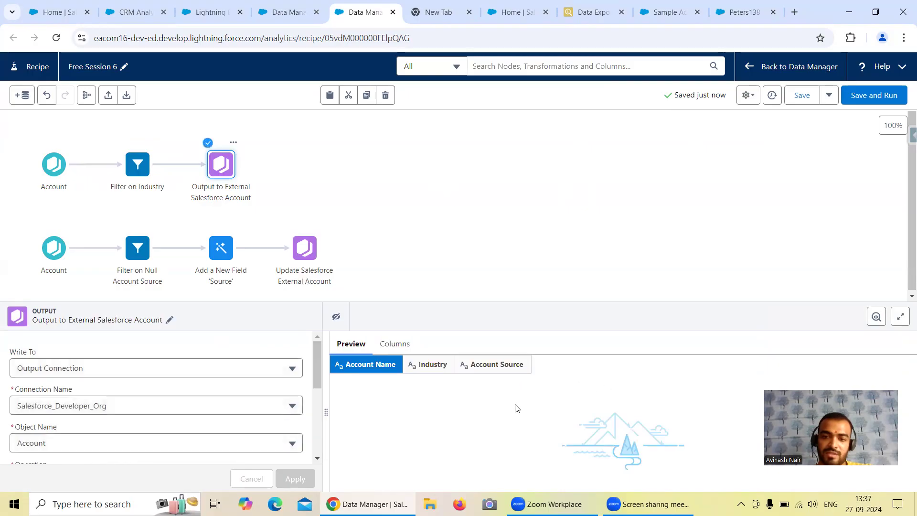
pyautogui.click(296, 243)
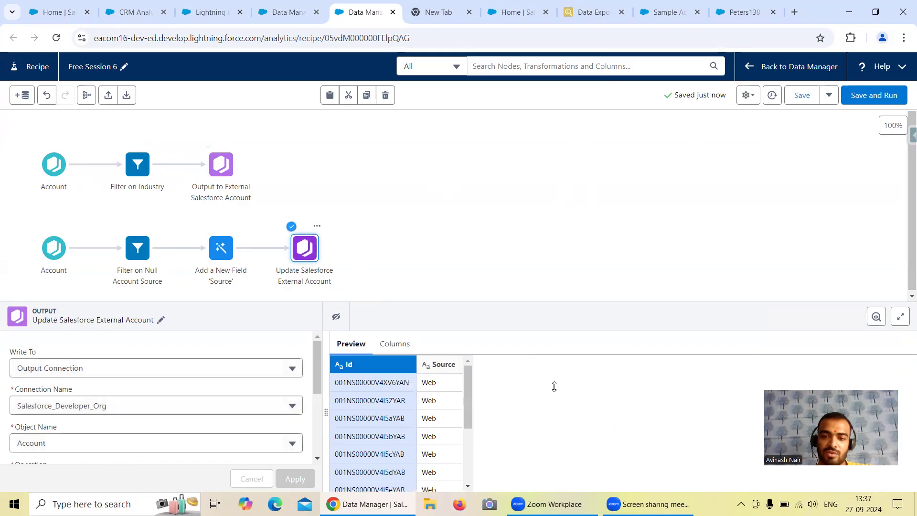
# Save and run the edited recipe, and open that run's full message in the Data Manager's jobs monitor.
pyautogui.click(864, 96)
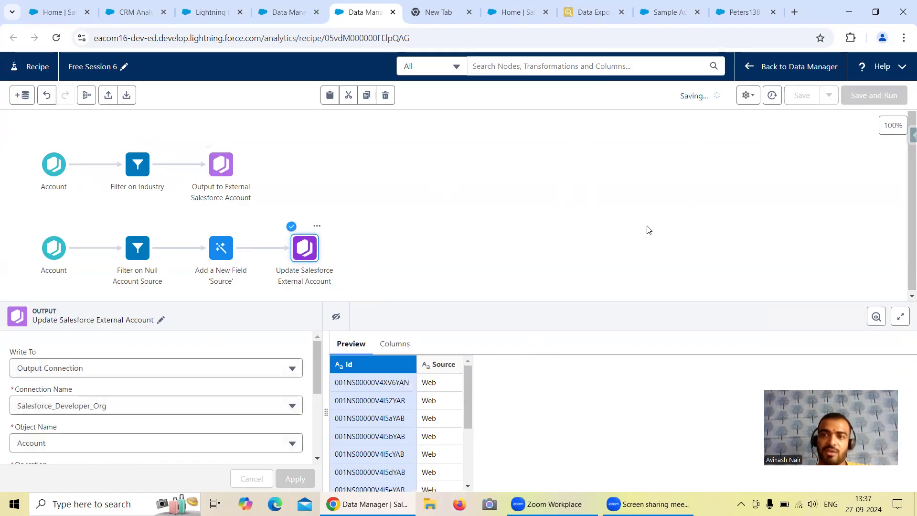
pyautogui.click(282, 14)
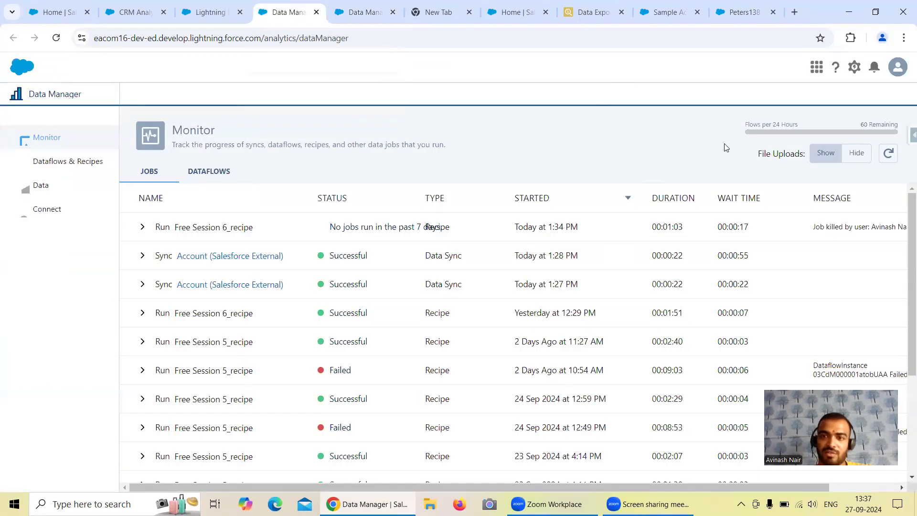
pyautogui.click(890, 154)
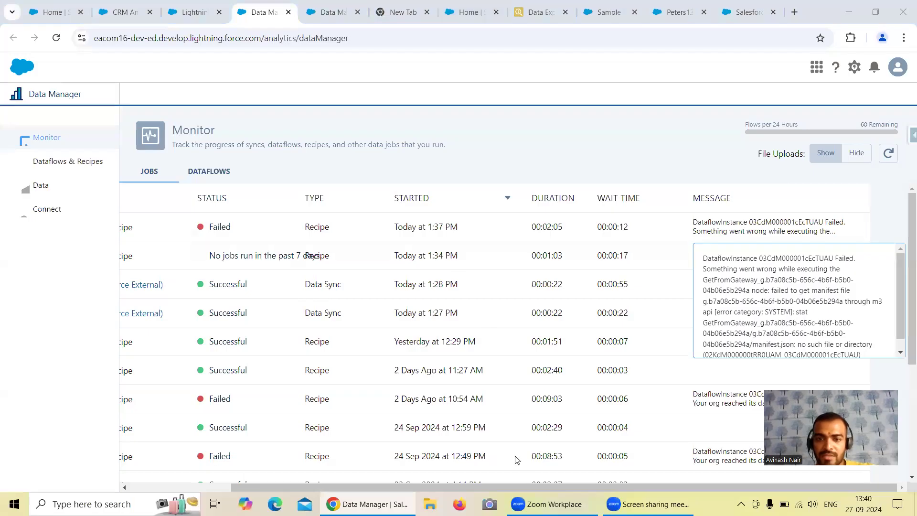
pyautogui.moveTo(465, 486)
pyautogui.mouseDown()
pyautogui.moveTo(398, 487)
pyautogui.moveTo(483, 487)
pyautogui.mouseUp()
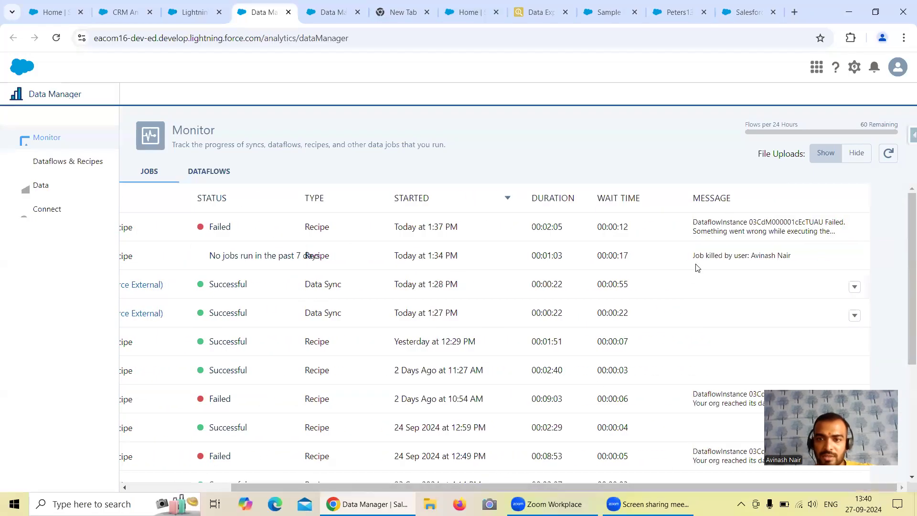
pyautogui.click(724, 231)
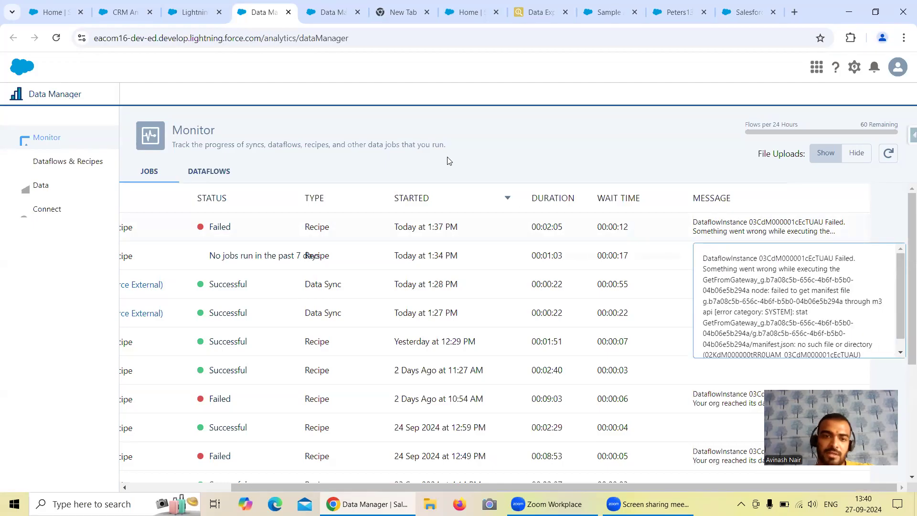
# Download the Free Session 6 recipe's JSON, and create a new blank recipe from Data Manager.
pyautogui.click(327, 13)
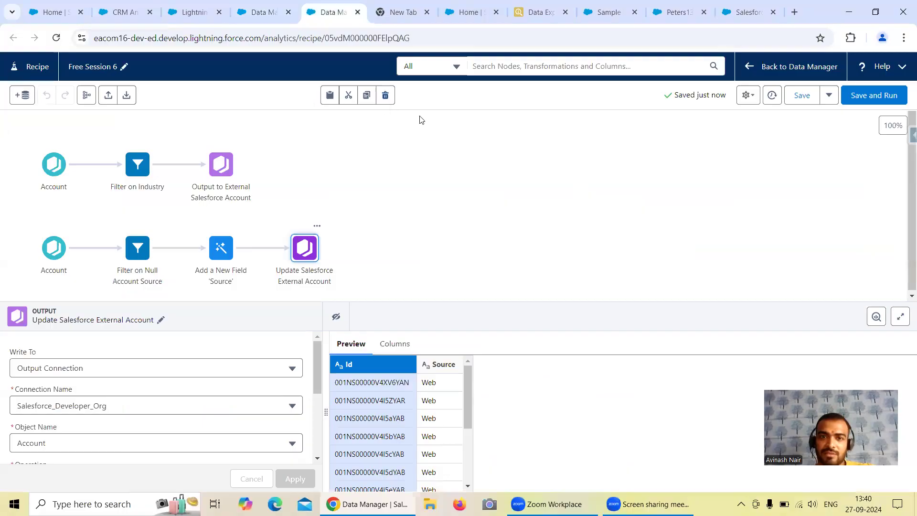
pyautogui.click(127, 97)
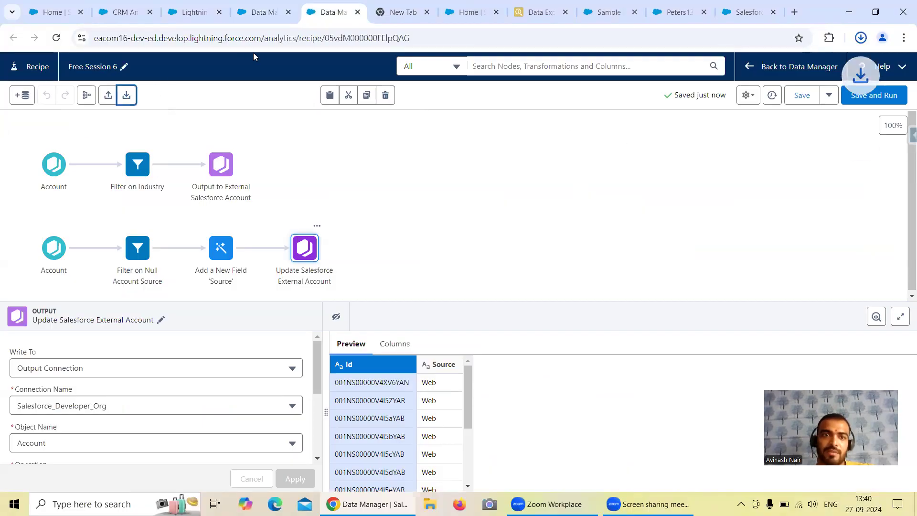
pyautogui.click(266, 19)
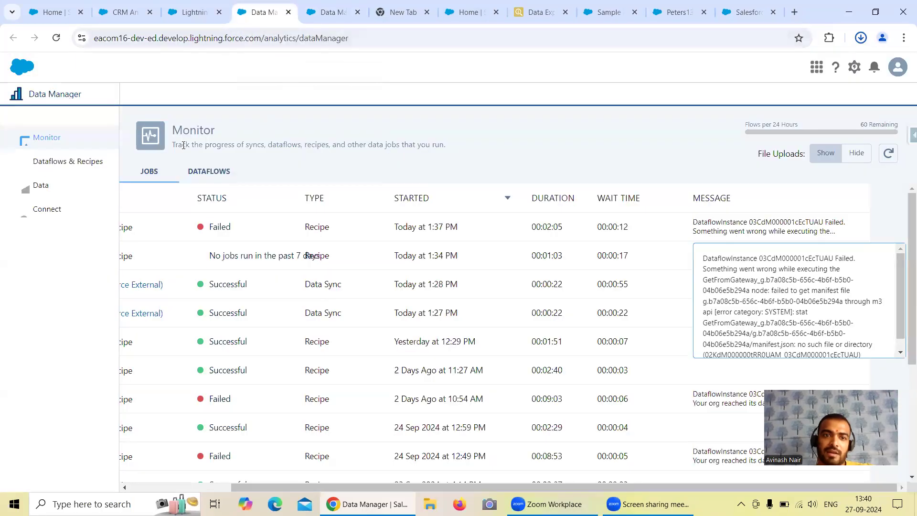
pyautogui.scroll(-1, 885, 284)
pyautogui.scroll(1, 884, 284)
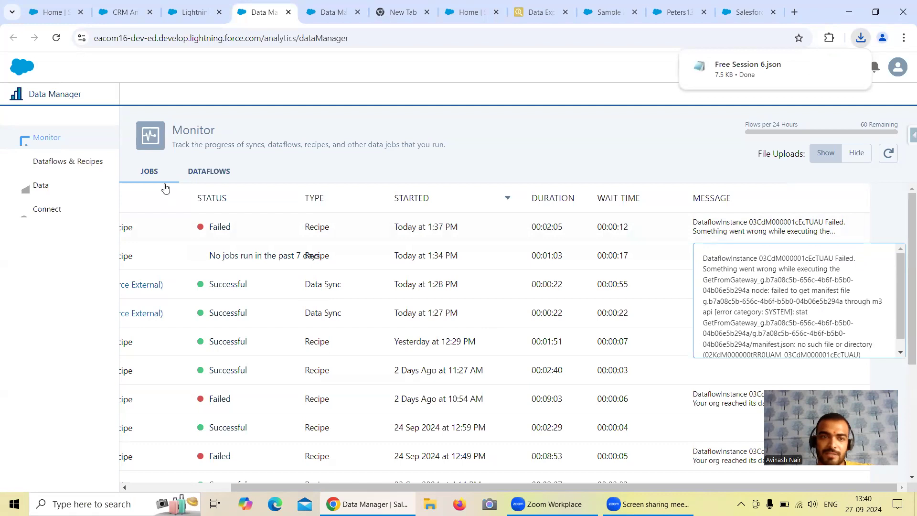
pyautogui.click(68, 161)
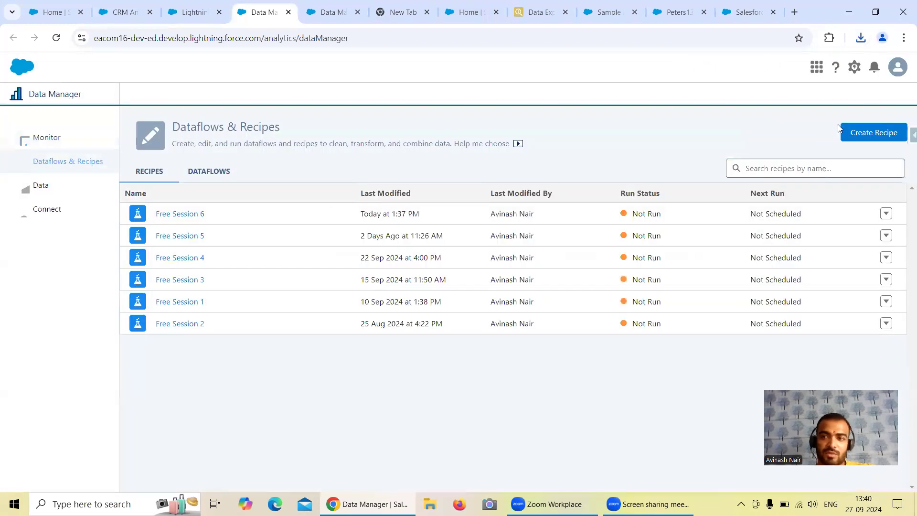
pyautogui.click(864, 132)
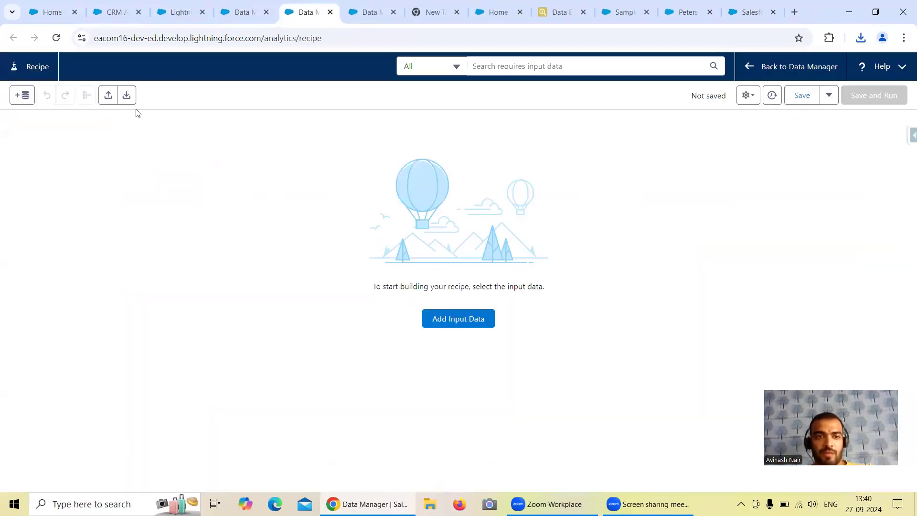
# Overwrite the blank recipe with the downloaded recipe JSON, and delete the entire Filter on Industry branch.
pyautogui.click(108, 95)
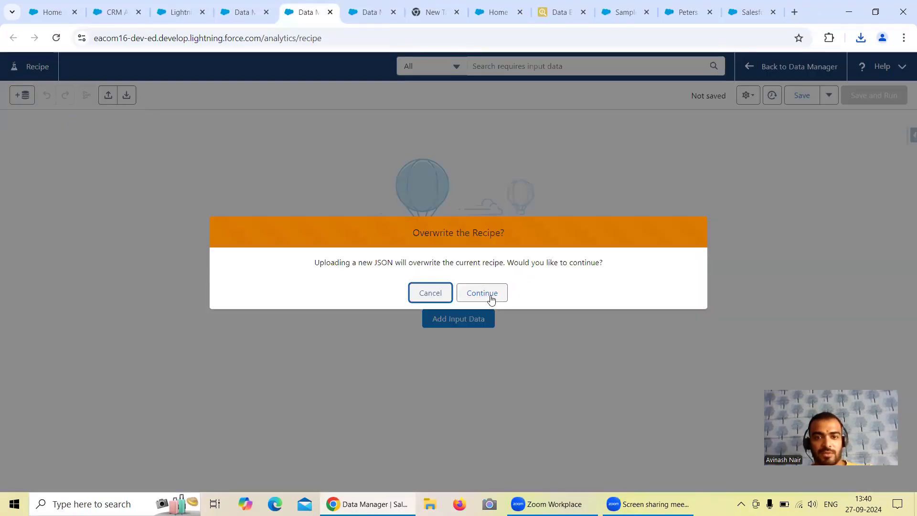
pyautogui.click(490, 296)
pyautogui.doubleClick(163, 99)
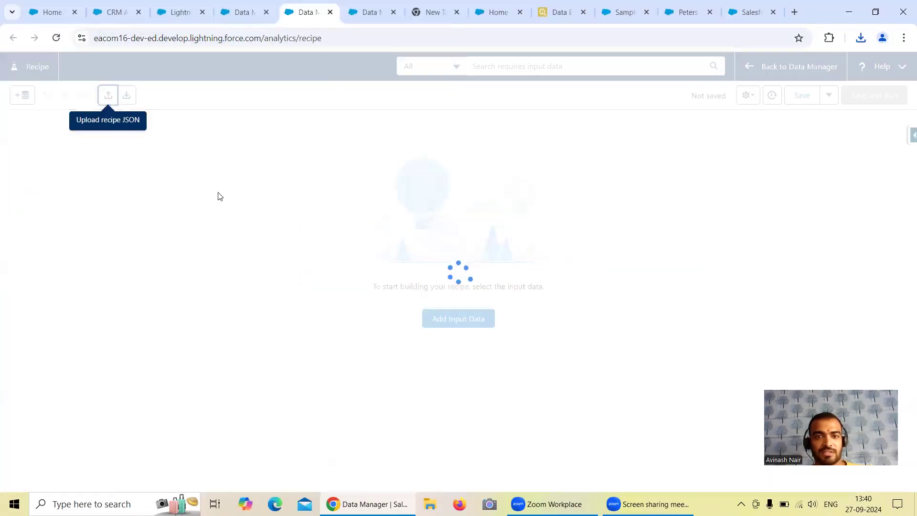
pyautogui.moveTo(23, 135); pyautogui.dragTo(273, 222)
pyautogui.click(383, 95)
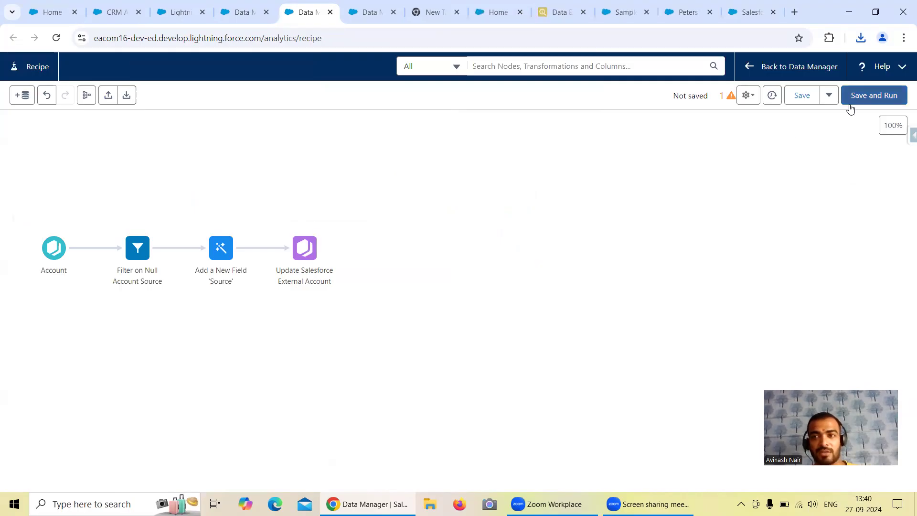
# Save and run the new recipe as Free Session 7, and open the Data Manager's jobs monitor.
pyautogui.click(867, 96)
pyautogui.click(395, 245)
pyautogui.write('Free Session')
pyautogui.click(624, 335)
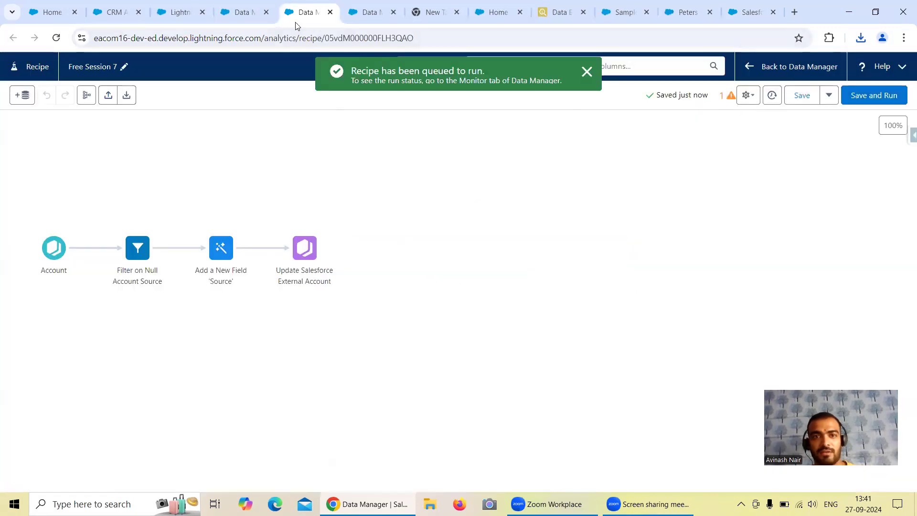
pyautogui.click(260, 19)
pyautogui.click(43, 144)
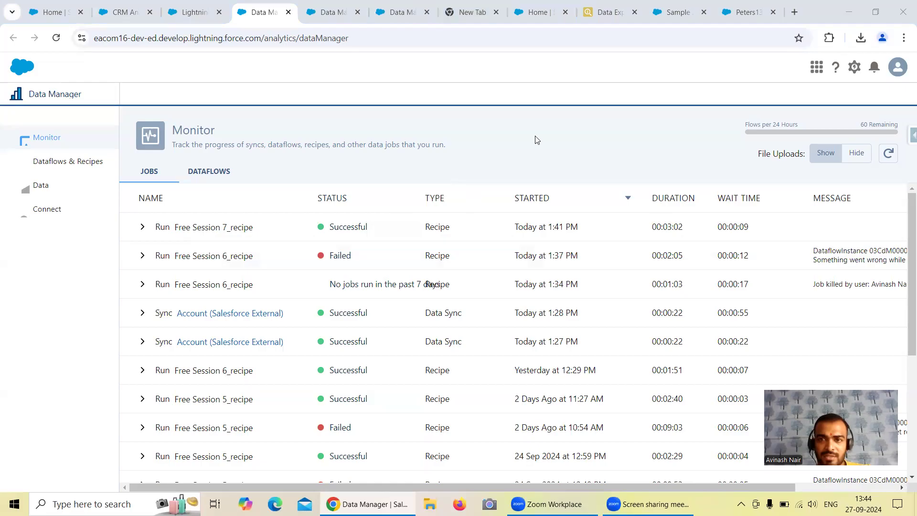
# Rerun the existing Data Export query for accounts whose AccountSource is null.
pyautogui.click(598, 19)
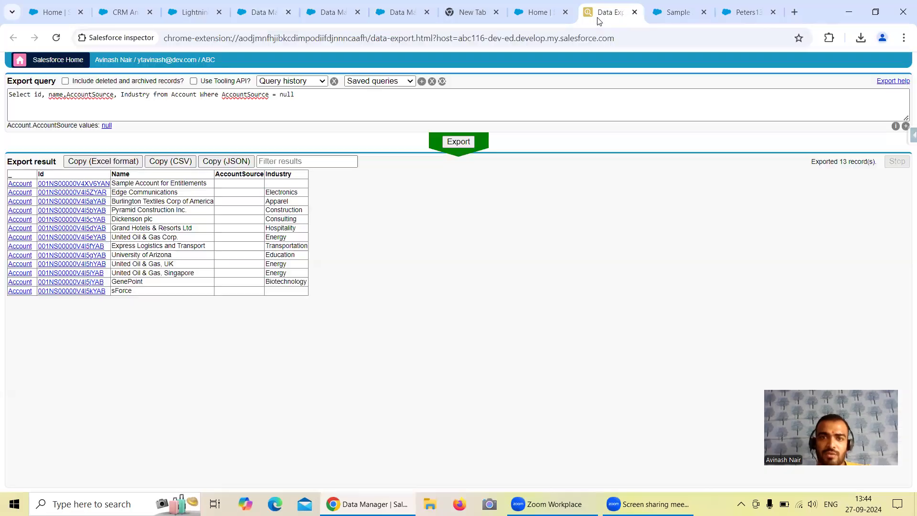
pyautogui.click(457, 142)
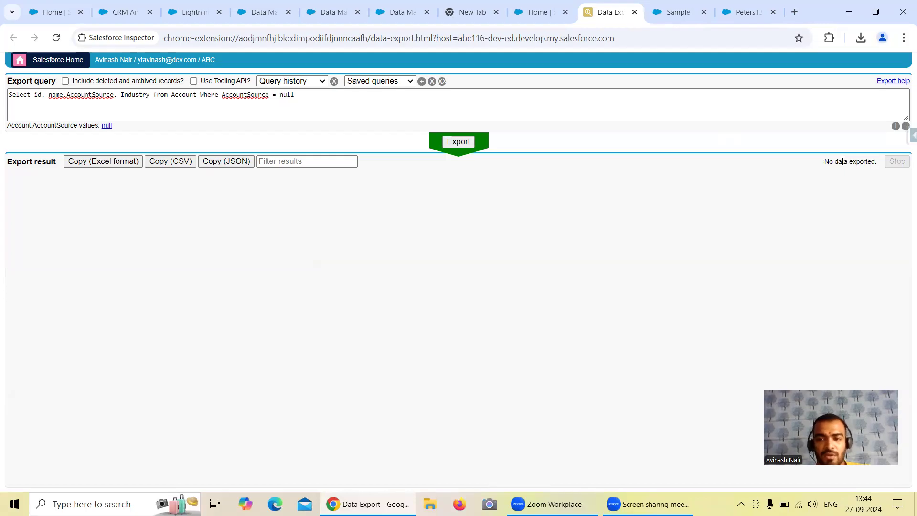
pyautogui.click(588, 105)
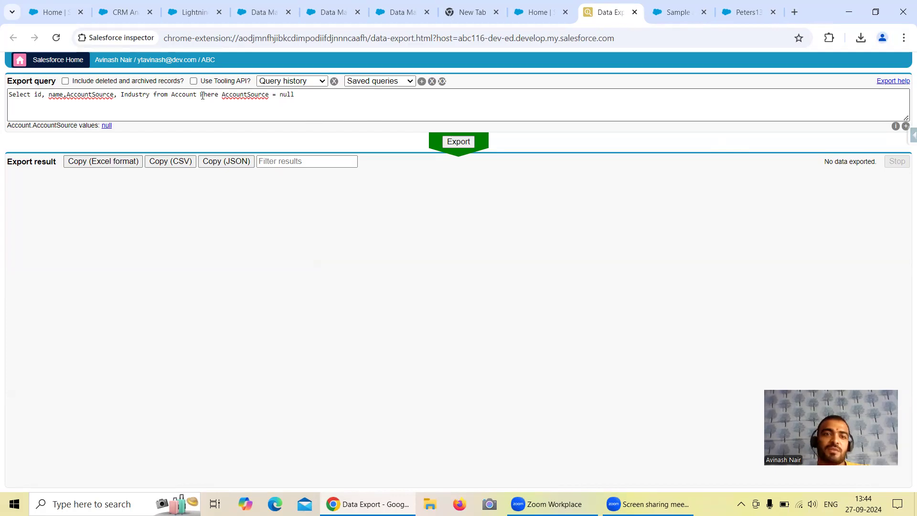
# Replace the query's null condition with AccountSource = 'Web'.
pyautogui.moveTo(201, 94); pyautogui.dragTo(310, 96)
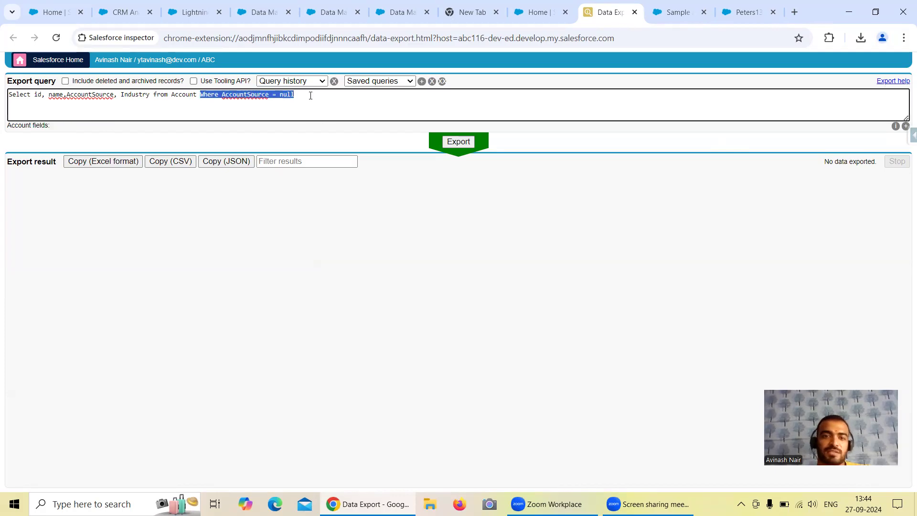
pyautogui.press('BackSpace')
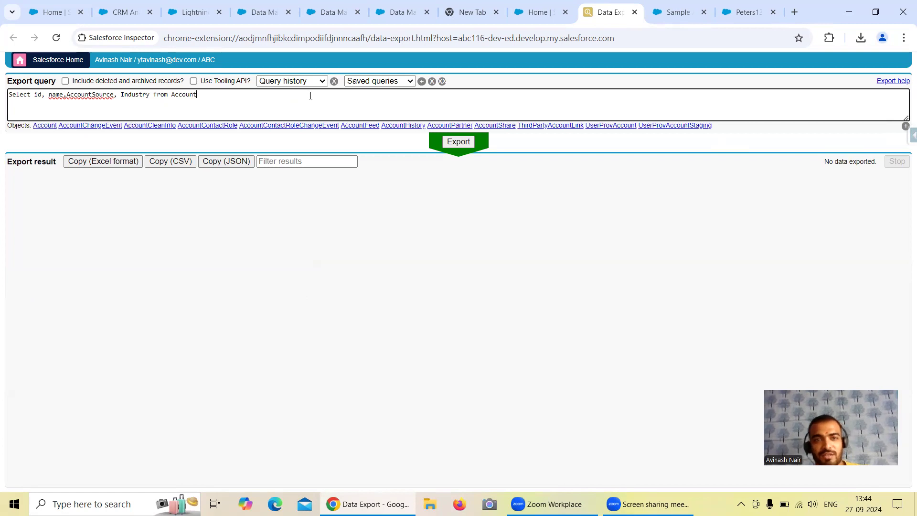
pyautogui.write('where ')
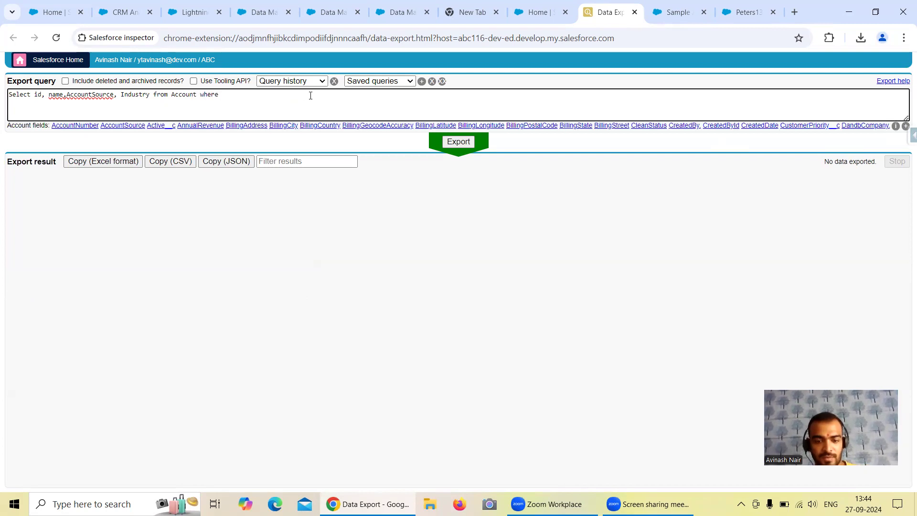
pyautogui.write('Acco')
pyautogui.click(122, 125)
pyautogui.write('= ')
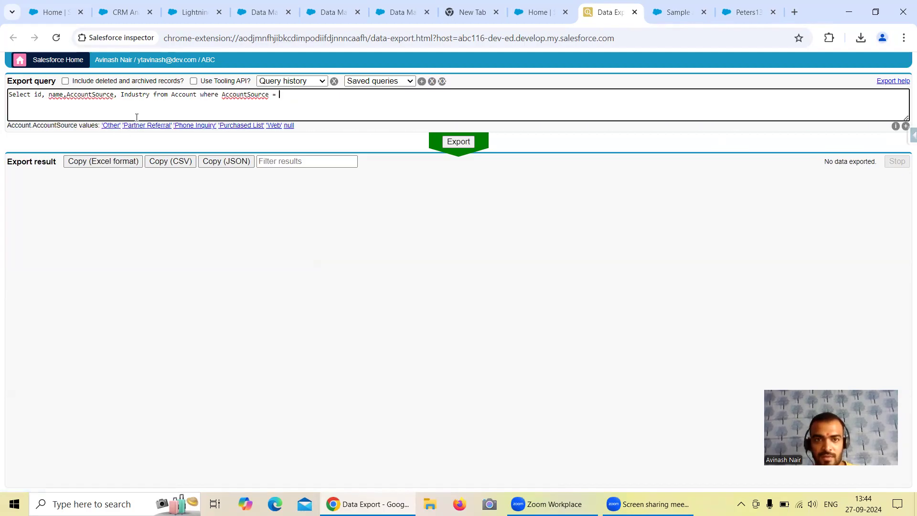
pyautogui.write("'Web")
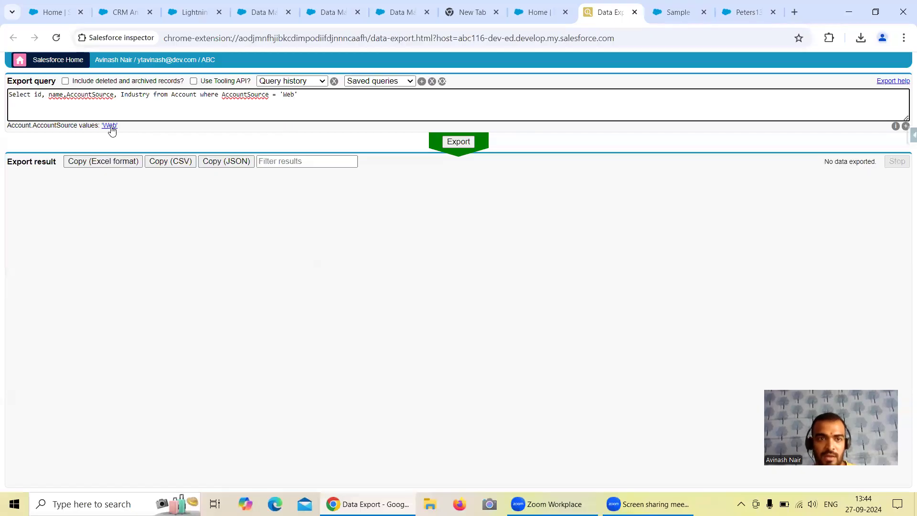
pyautogui.click(110, 127)
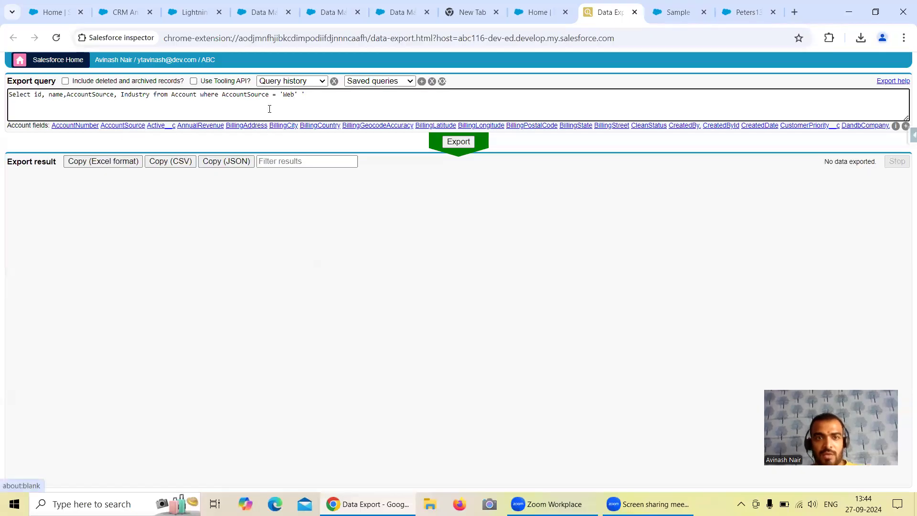
# Add LastModifiedDate after Industry in the query's selected fields.
pyautogui.click(151, 95)
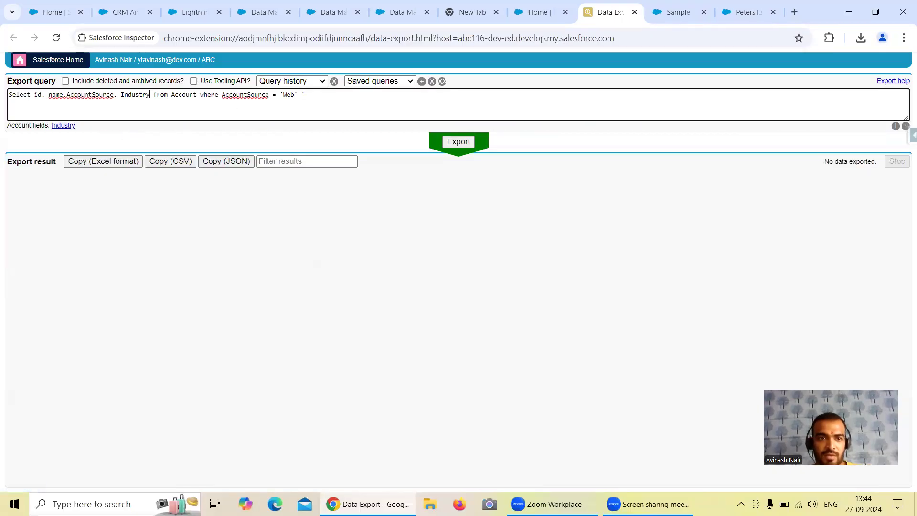
pyautogui.write(', Last')
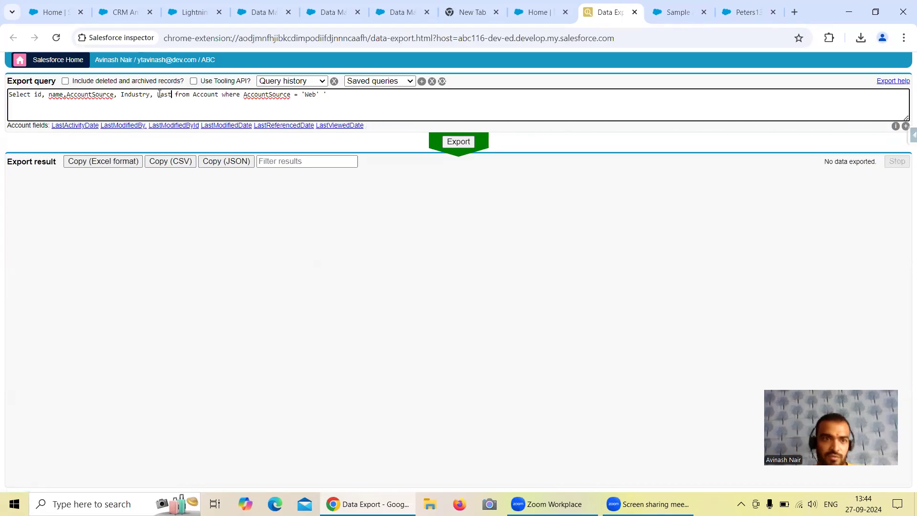
pyautogui.click(134, 127)
pyautogui.press('BackSpace')
pyautogui.press('BackSpace')
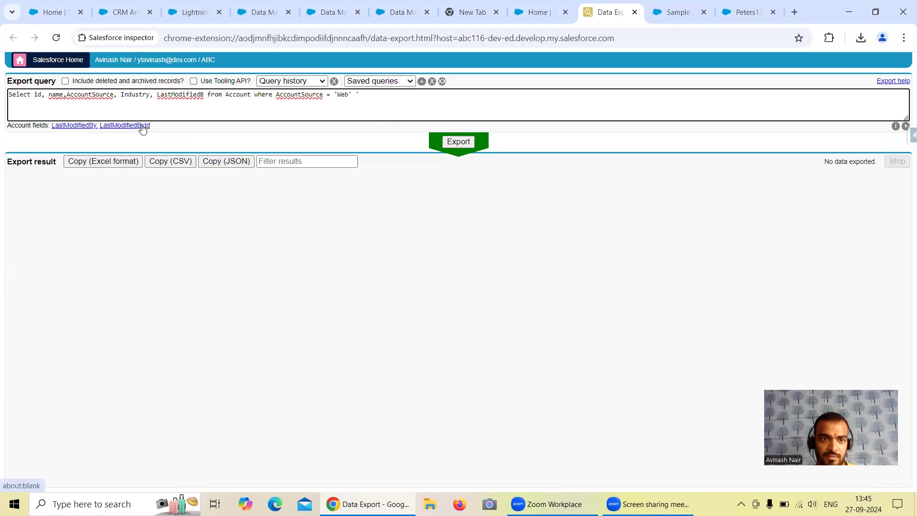
pyautogui.press('BackSpace')
pyautogui.press('BackSpace')
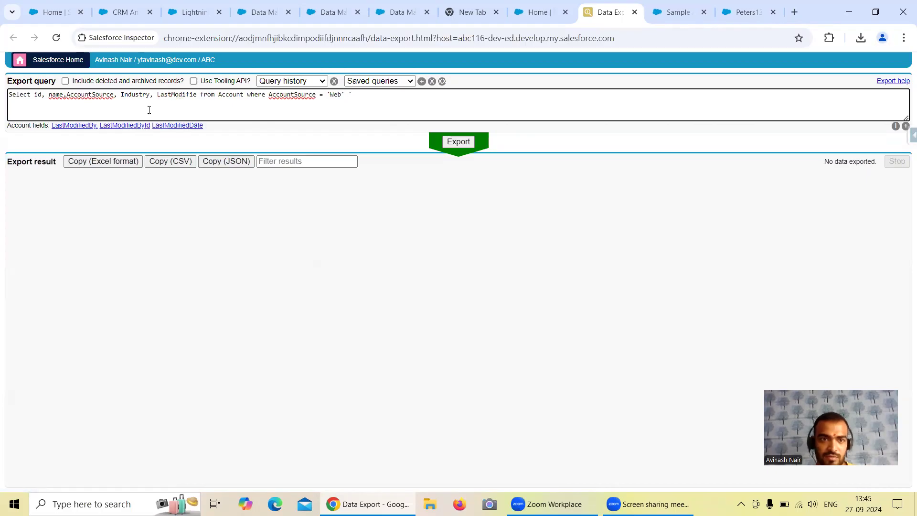
pyautogui.click(173, 125)
pyautogui.click(217, 105)
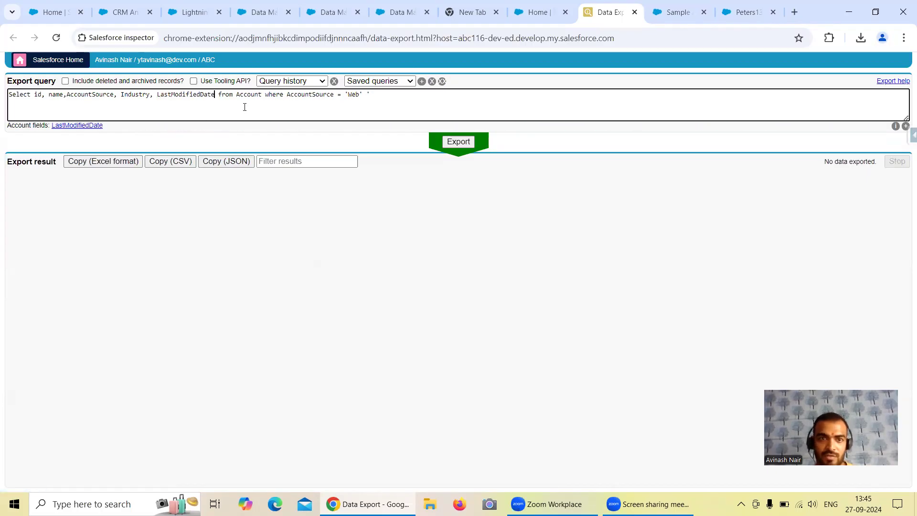
# Replace the query's AccountSource condition with LastModifiedDate = TODAY, and try to export the records.
pyautogui.moveTo(367, 95); pyautogui.dragTo(282, 95)
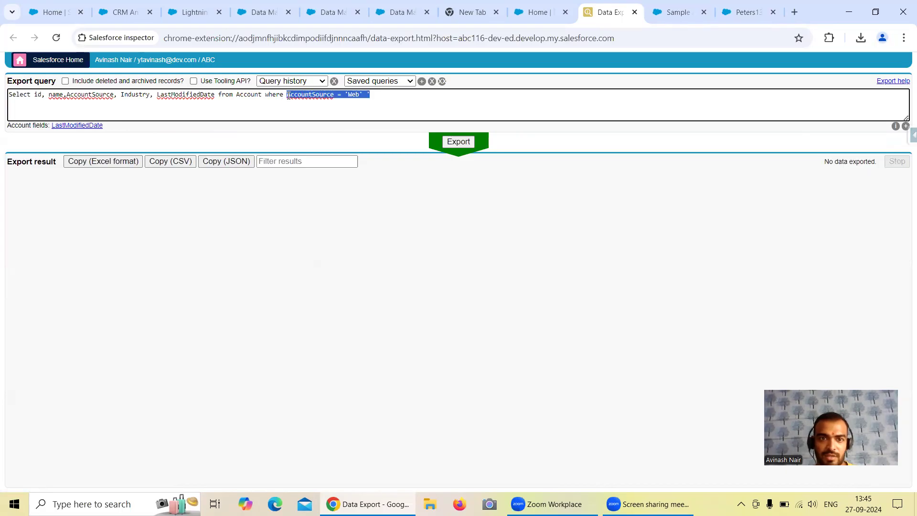
pyautogui.write('LastMof]di')
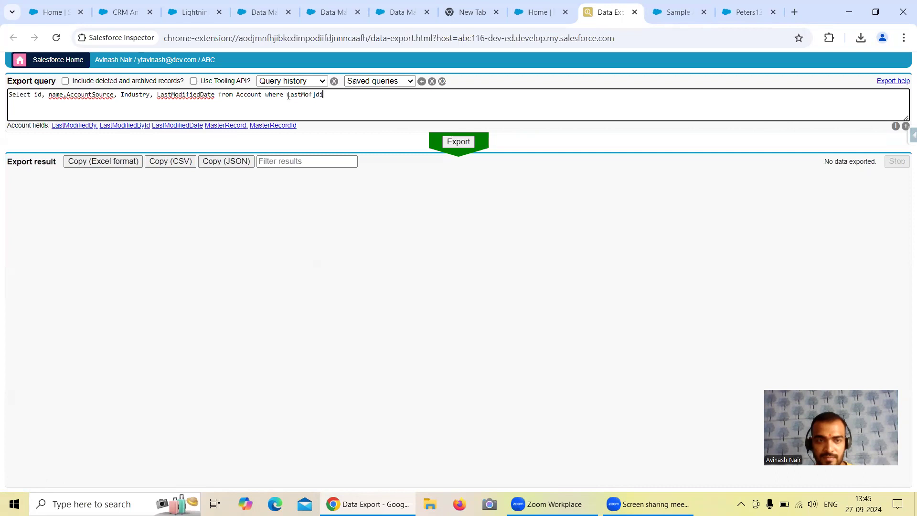
pyautogui.click(191, 126)
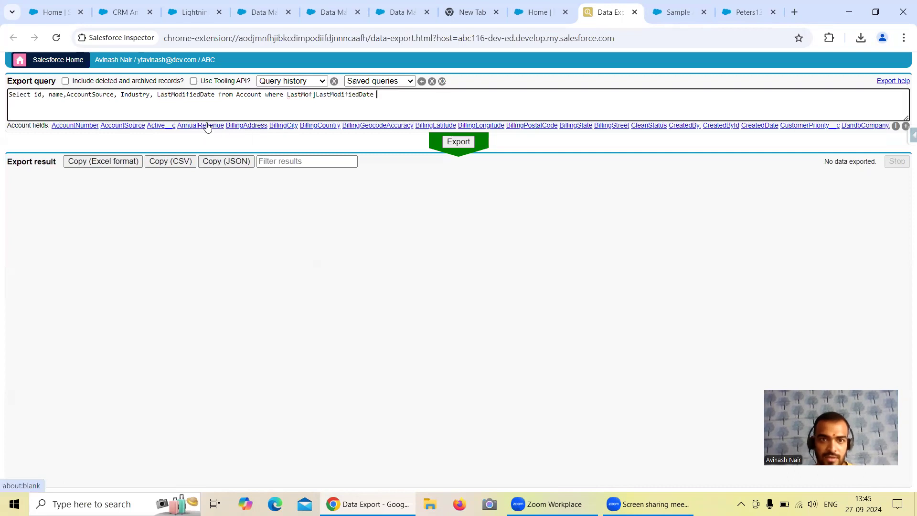
pyautogui.write('= to')
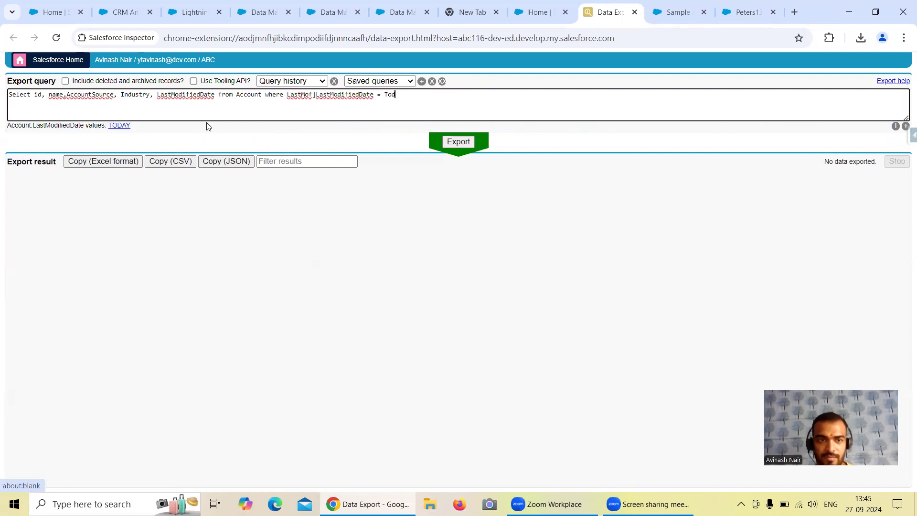
pyautogui.click(115, 126)
pyautogui.press('BackSpace')
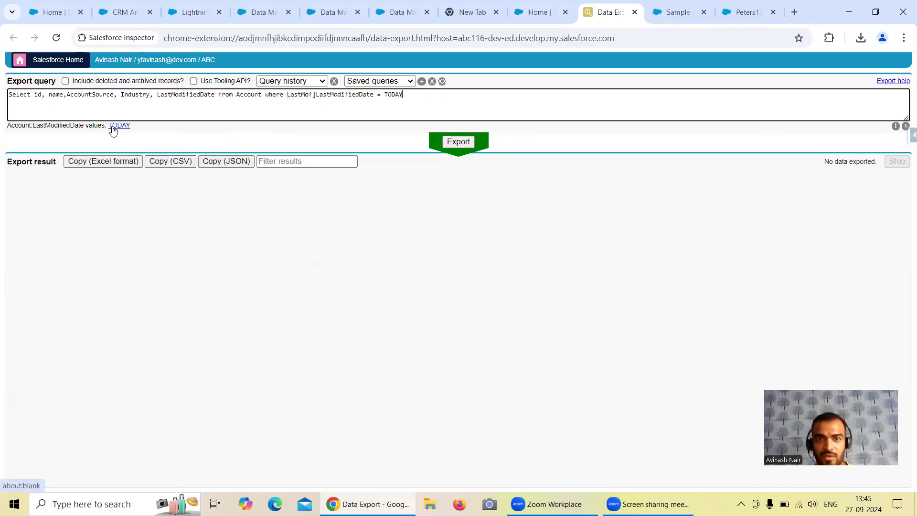
pyautogui.click(448, 148)
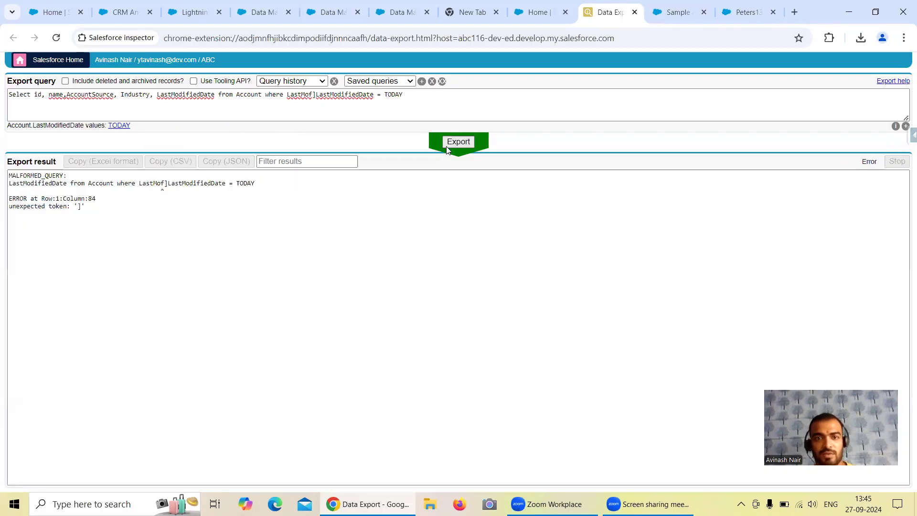
# Remove the stray "LastMof]" before LastModifiedDate in the condition, rerun the export, and check the AccountSource values of the returned accounts.
pyautogui.click(316, 94)
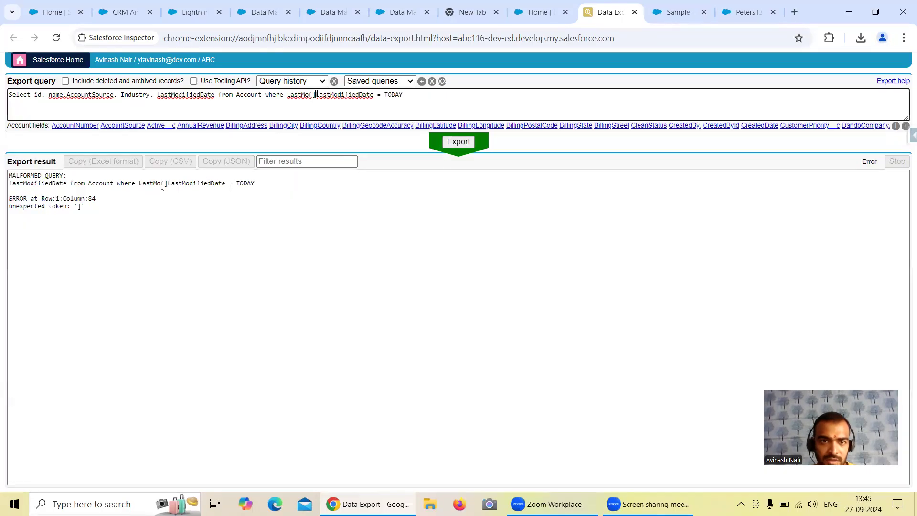
pyautogui.press('BackSpace')
pyautogui.press('BackSpace')
pyautogui.press('BackSpace')
pyautogui.press('BackSpace')
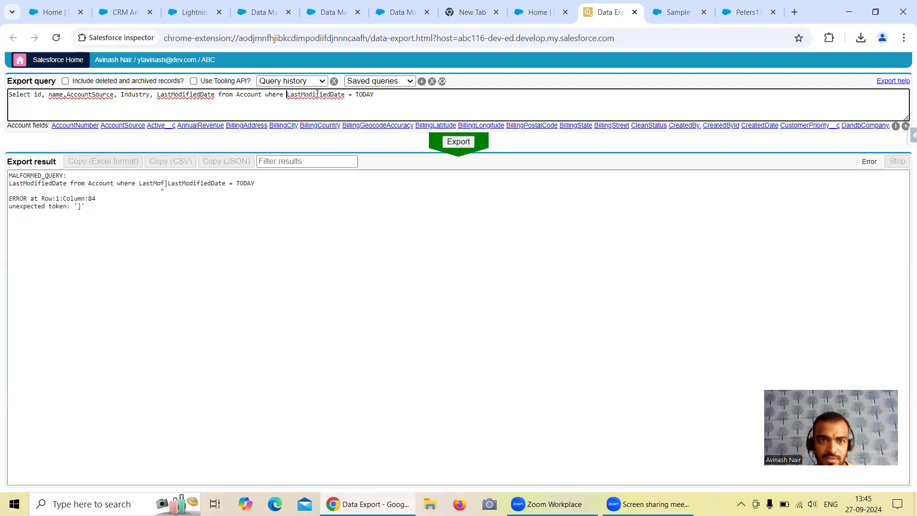
pyautogui.click(451, 144)
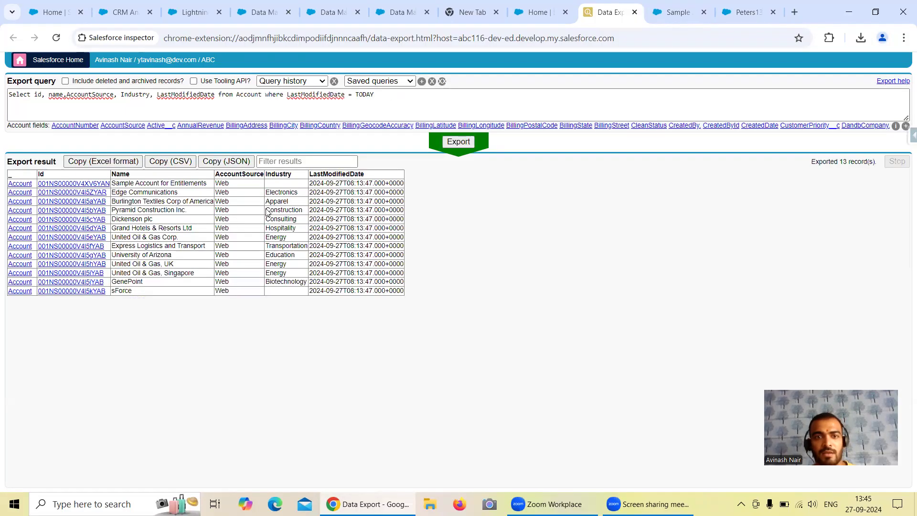
pyautogui.moveTo(219, 183); pyautogui.dragTo(353, 284)
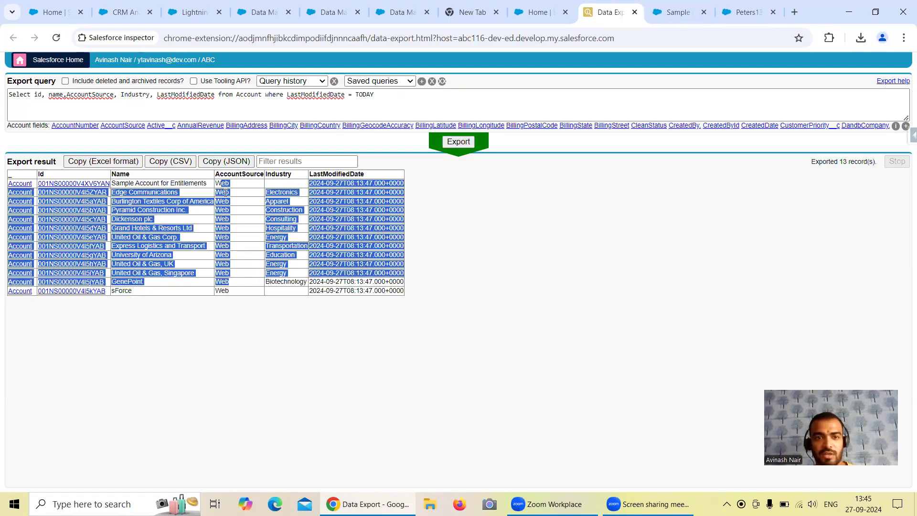
pyautogui.click(243, 199)
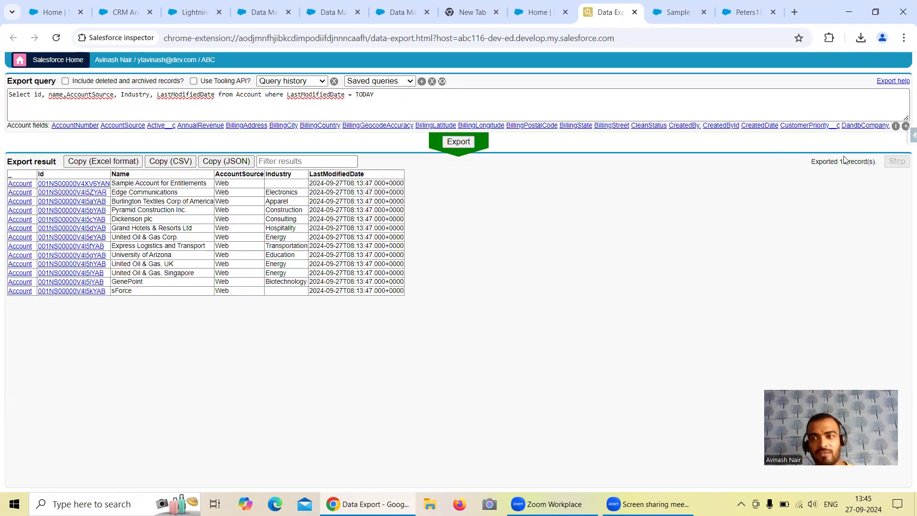
# Review the Free Session 7 recipe's null filter, Source formula, and the update output's operation and column mapping.
pyautogui.click(276, 17)
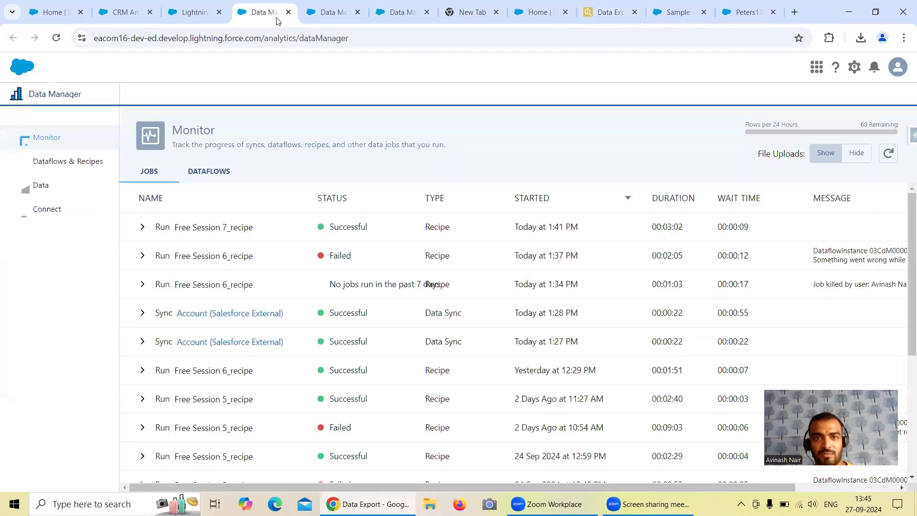
pyautogui.click(330, 12)
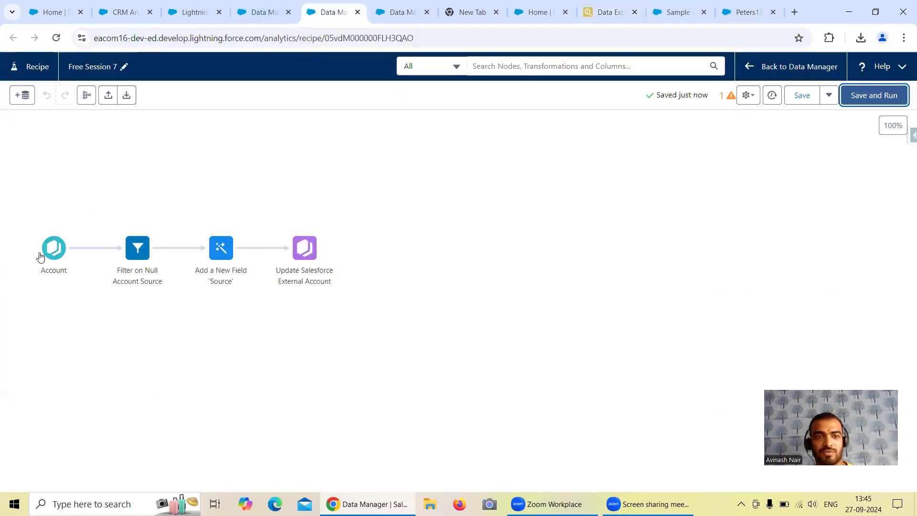
pyautogui.click(143, 257)
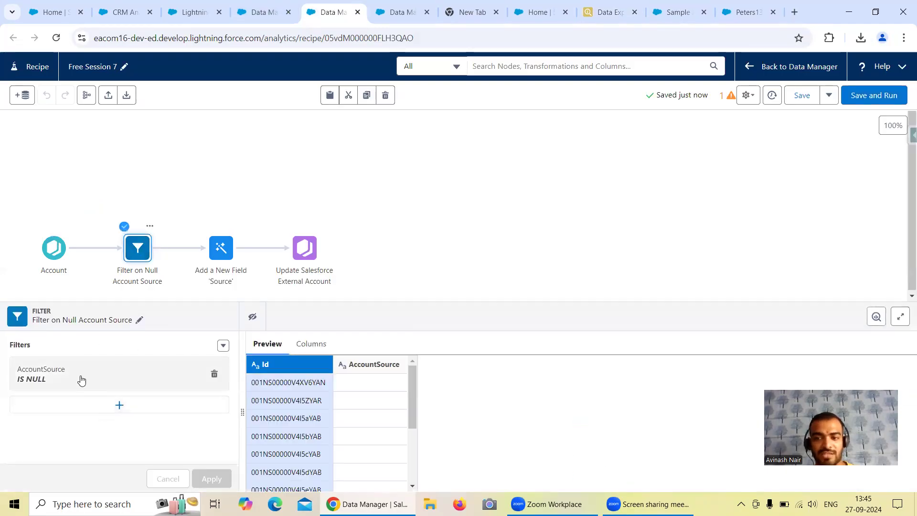
pyautogui.click(221, 248)
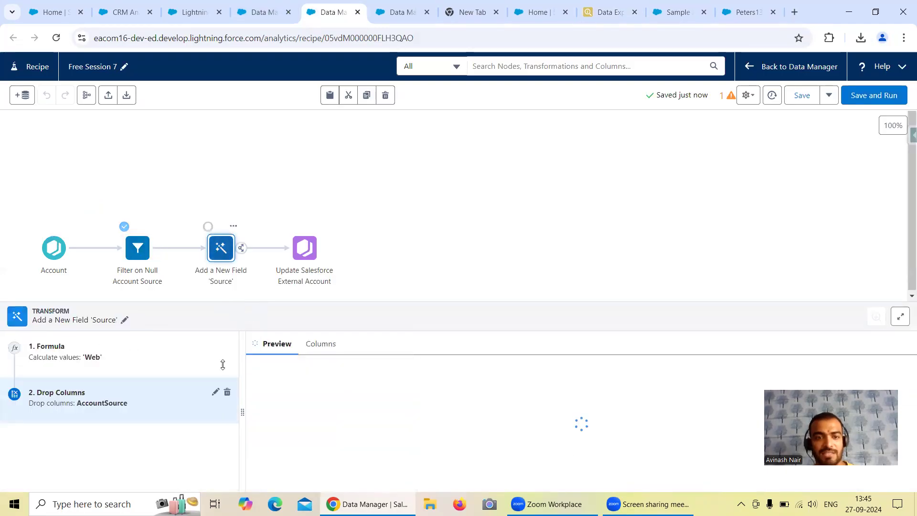
pyautogui.click(75, 357)
pyautogui.moveTo(241, 407); pyautogui.dragTo(292, 410)
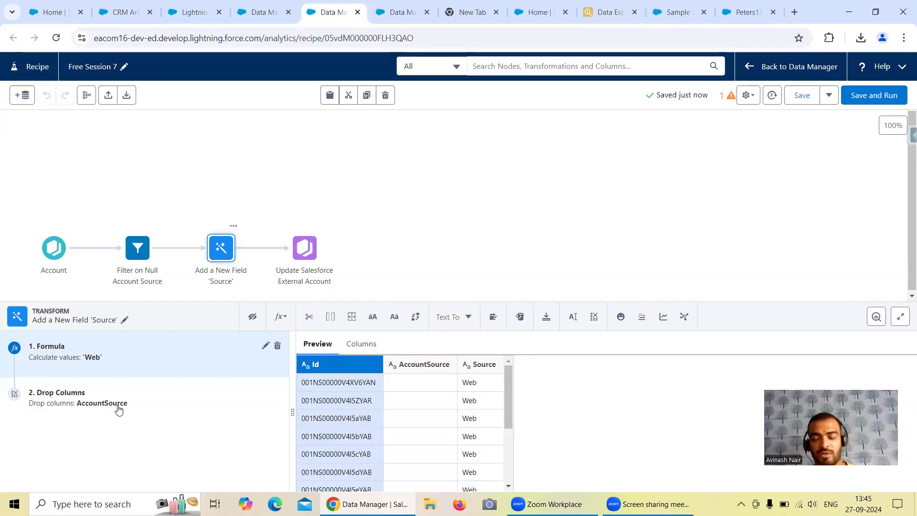
pyautogui.click(305, 258)
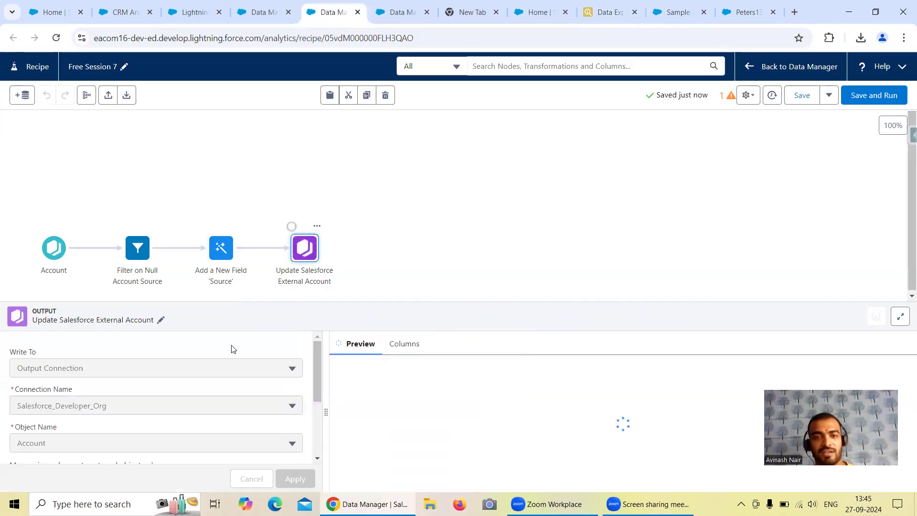
pyautogui.scroll(-1, 86, 400)
pyautogui.scroll(-1, 194, 404)
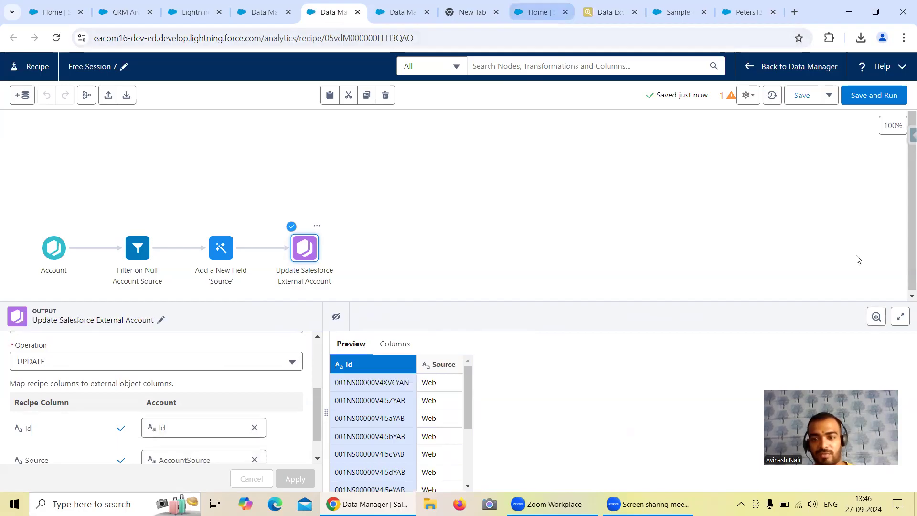
# Read the full error message of the failed Free Session 6 run in the Data Manager's jobs monitor.
pyautogui.hotkey('ctrl', 'shift', 'Tab')
pyautogui.moveTo(763, 488); pyautogui.dragTo(842, 488)
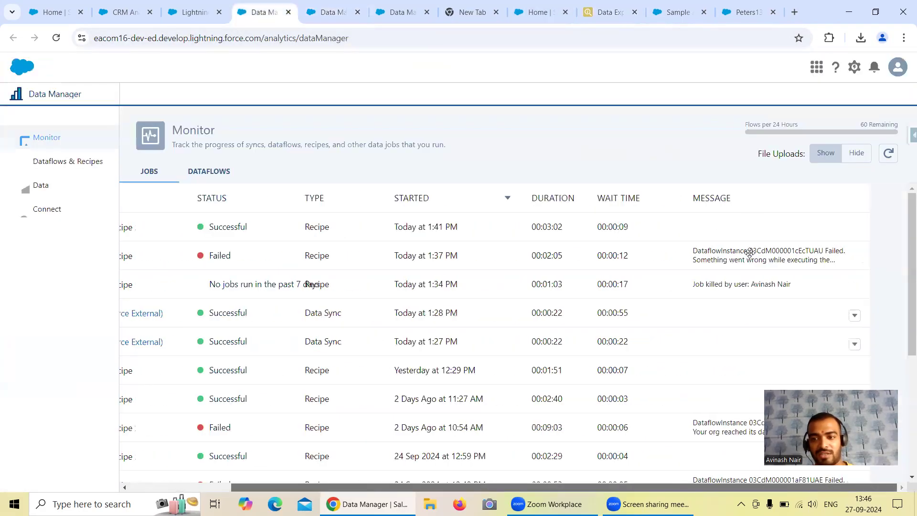
pyautogui.click(757, 260)
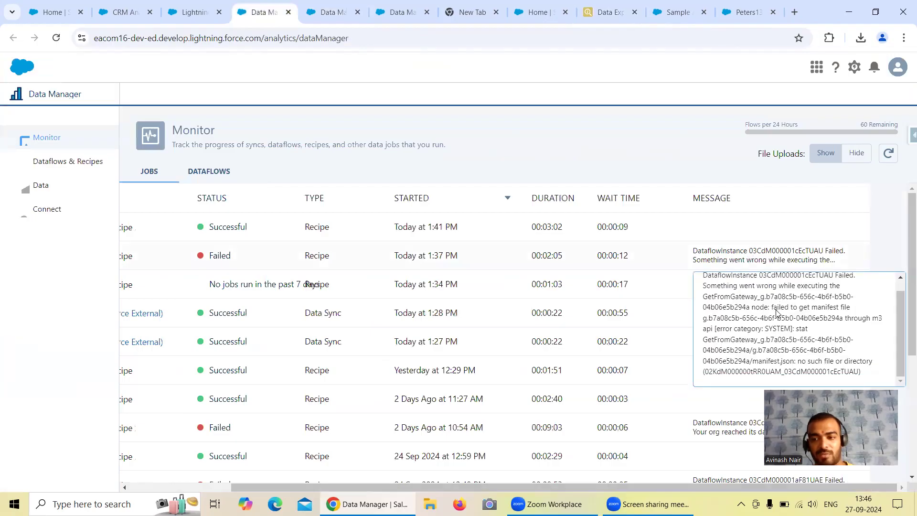
pyautogui.scroll(1, 776, 313)
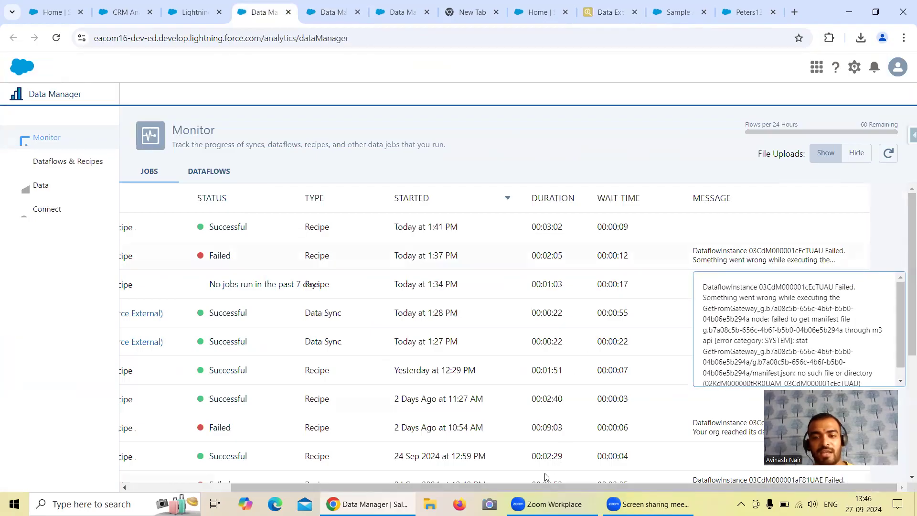